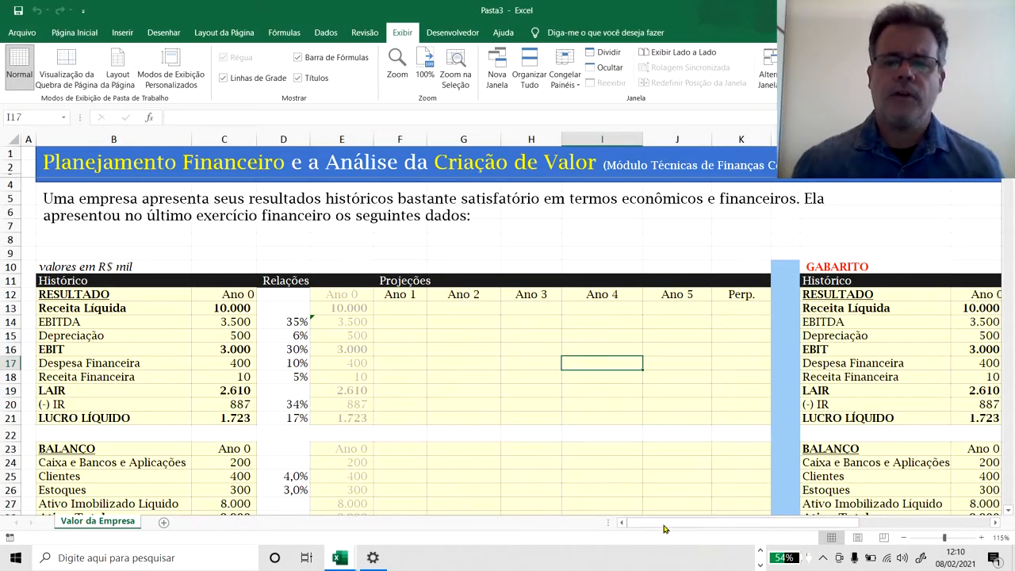
# Examine the Ano 0 income statement, checking the Receita Líquida, EBITDA and Depreciação rows.
pyautogui.moveTo(665, 528); pyautogui.dragTo(690, 530)
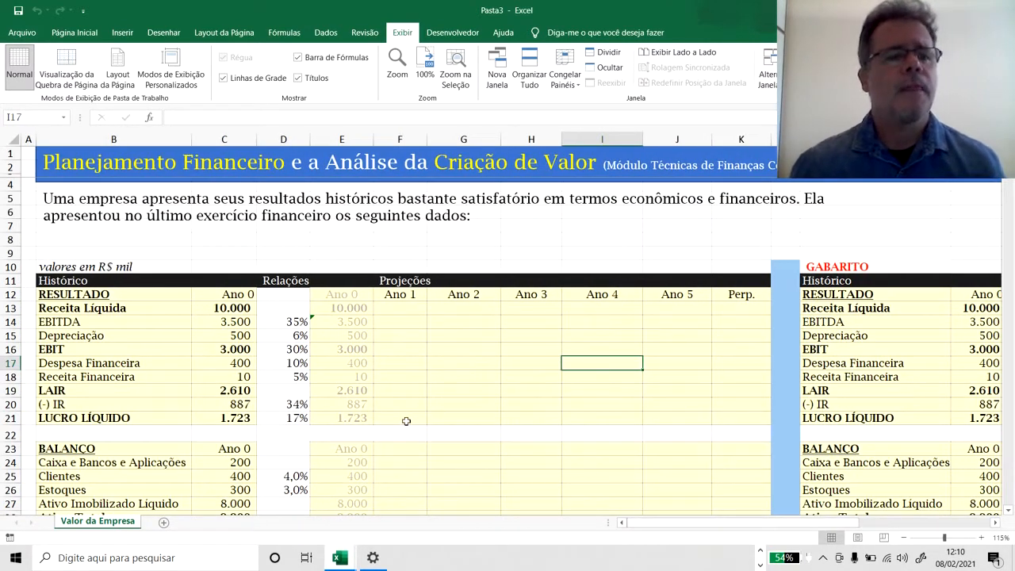
pyautogui.scroll(-1, 406, 422)
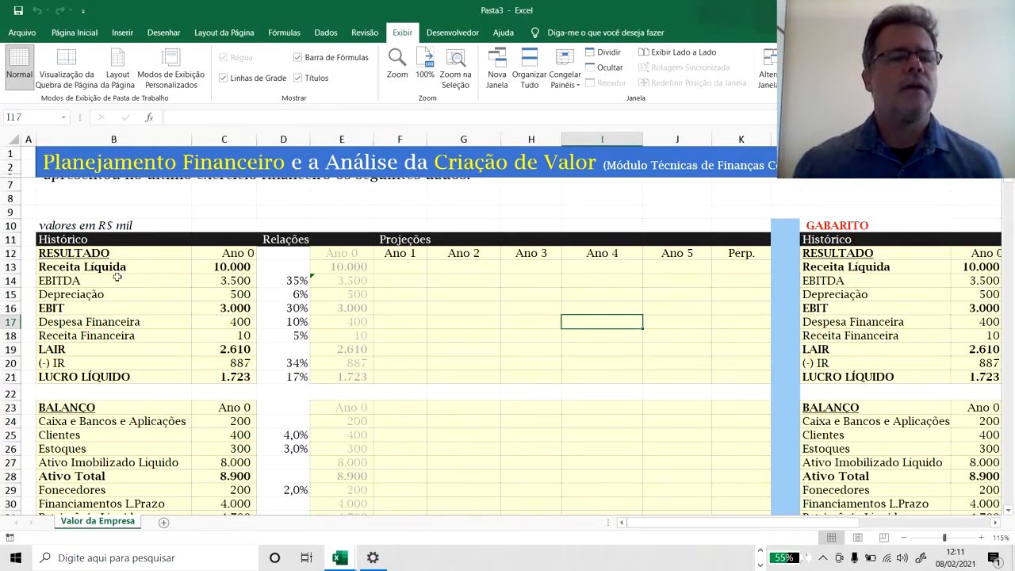
pyautogui.click(94, 275)
pyautogui.click(392, 270)
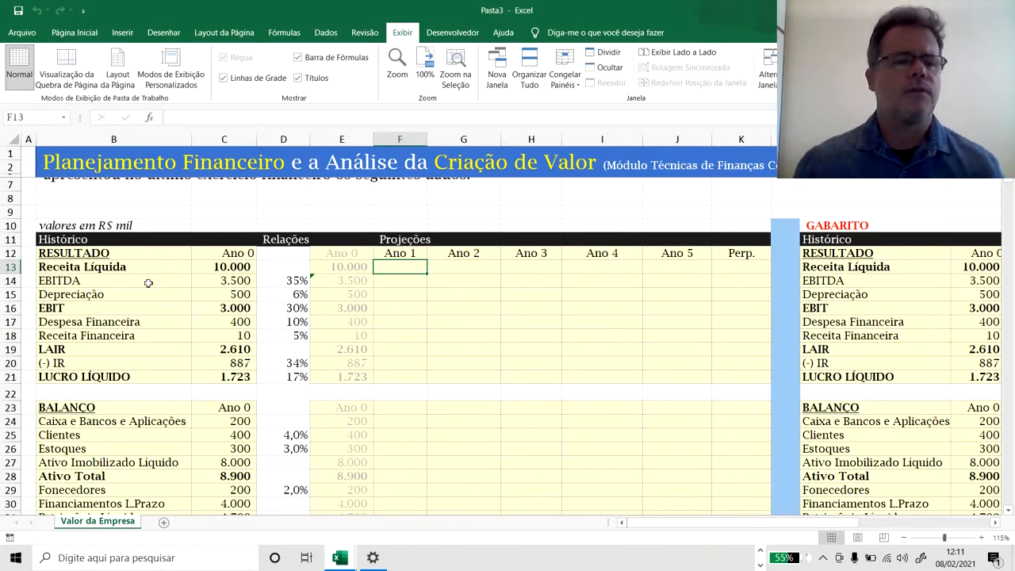
pyautogui.click(205, 292)
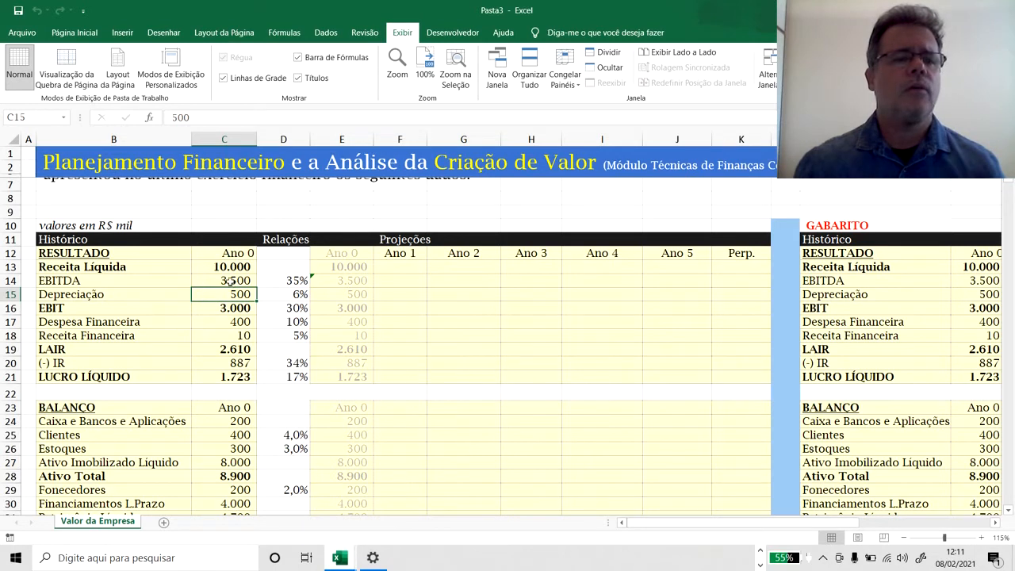
pyautogui.click(229, 282)
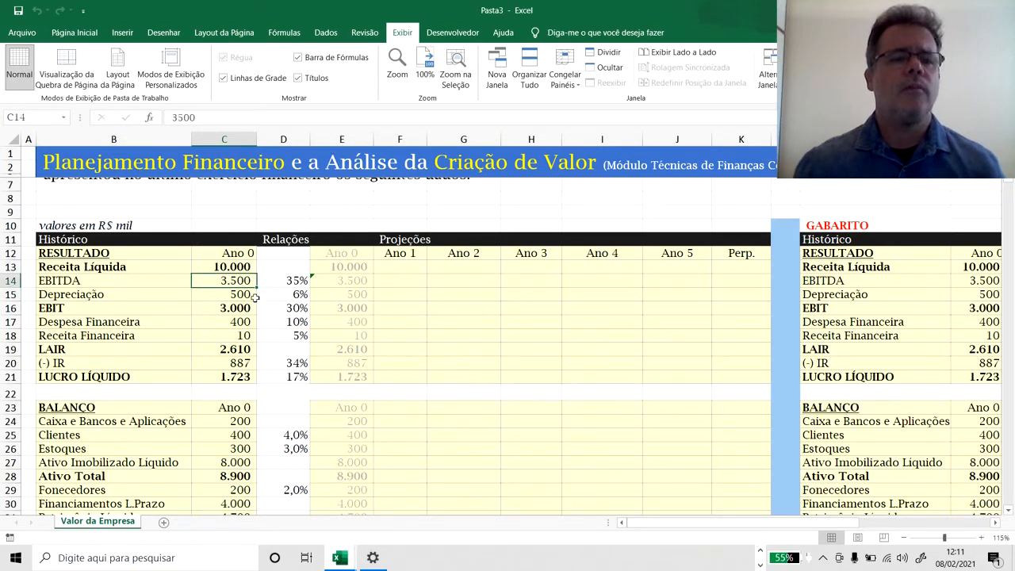
pyautogui.click(254, 295)
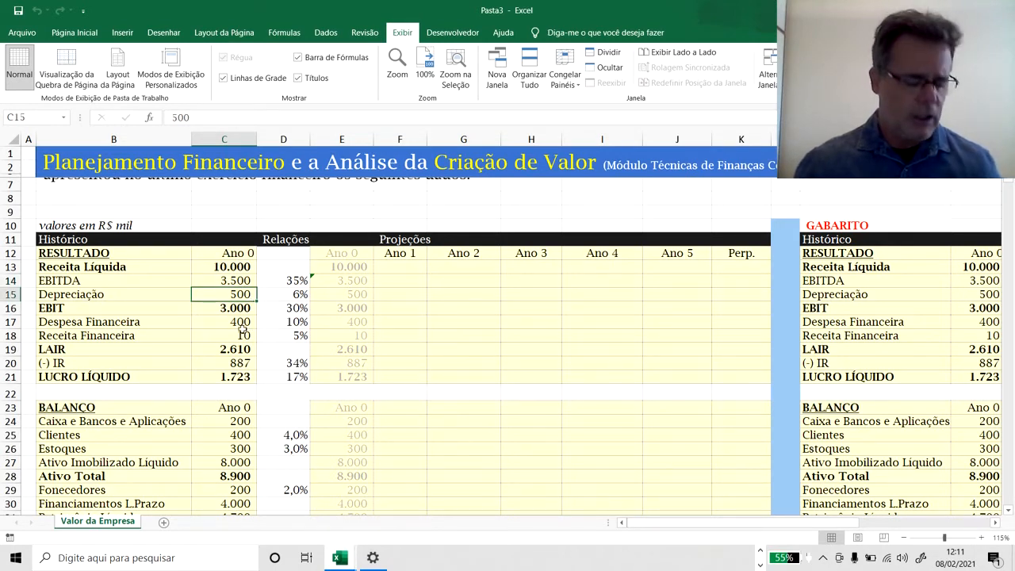
# Examine how EBIT, LAIR, IR and Lucro Líquido are calculated for Ano 0 in the income statement.
pyautogui.scroll(2, 242, 327)
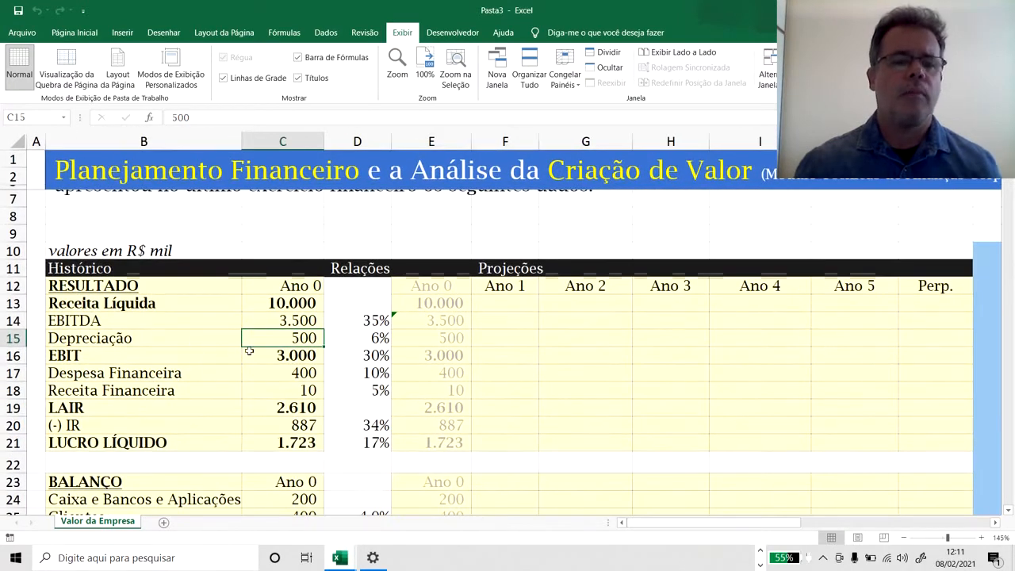
pyautogui.click(265, 354)
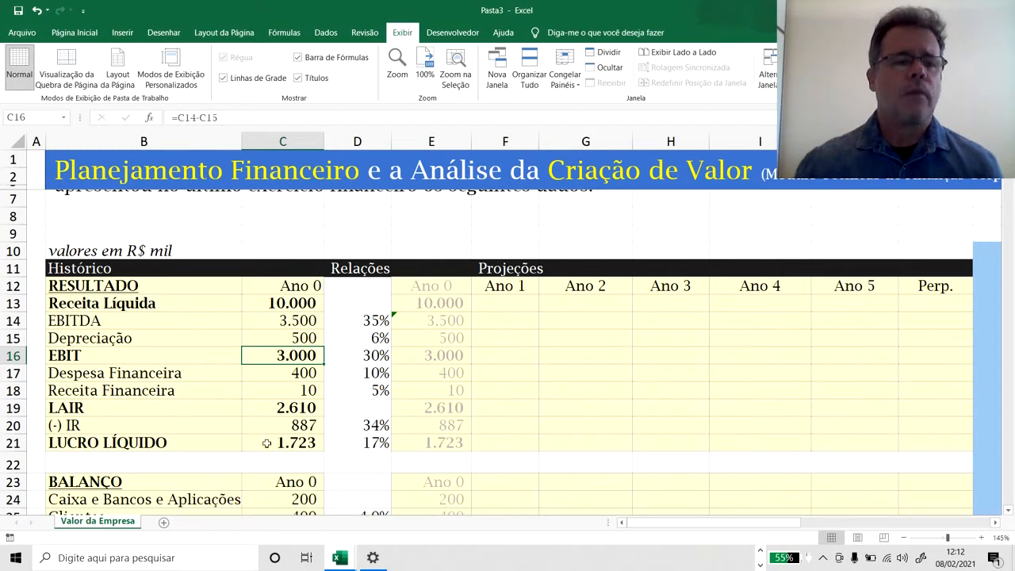
pyautogui.click(109, 378)
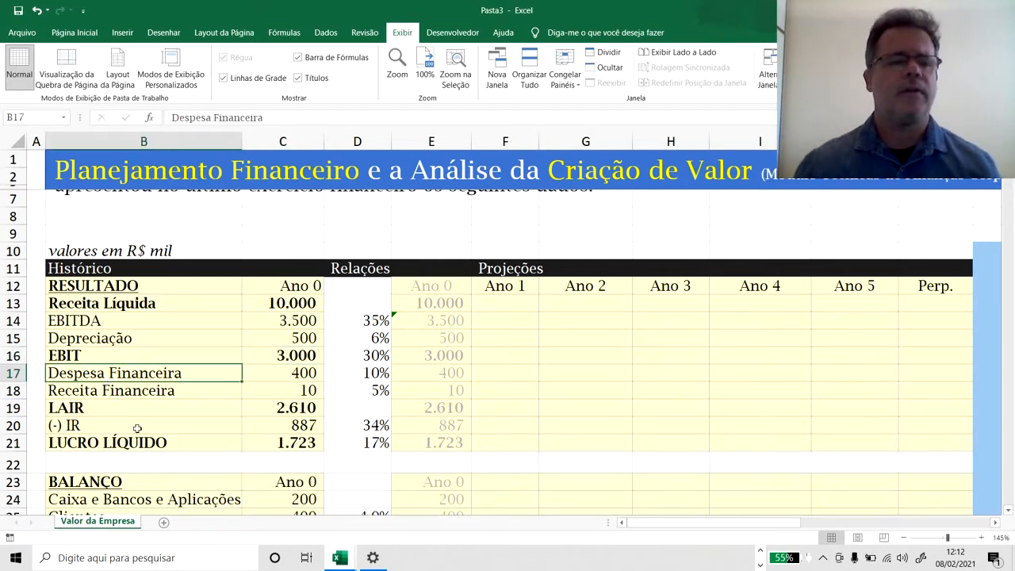
pyautogui.click(262, 377)
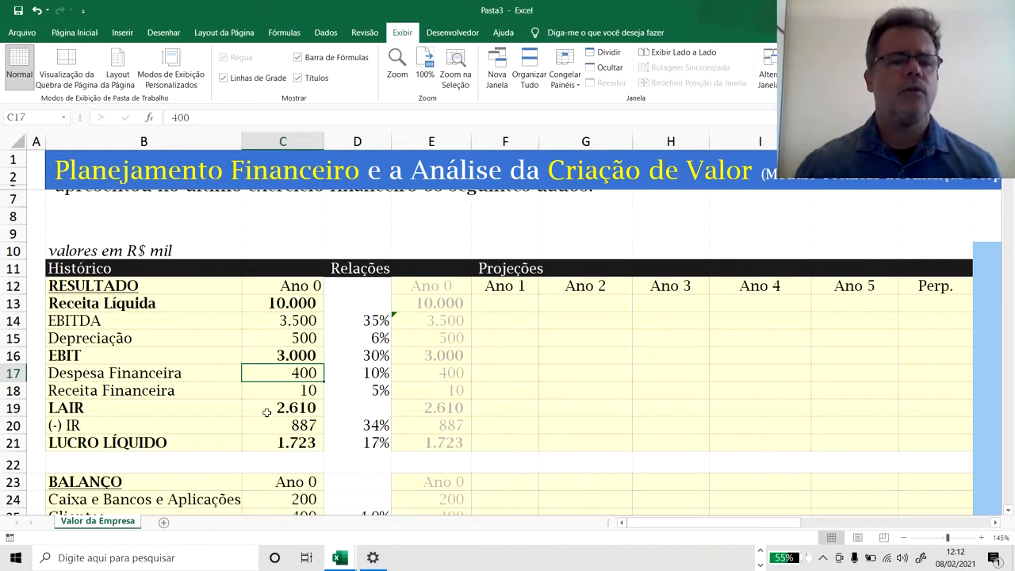
pyautogui.click(267, 412)
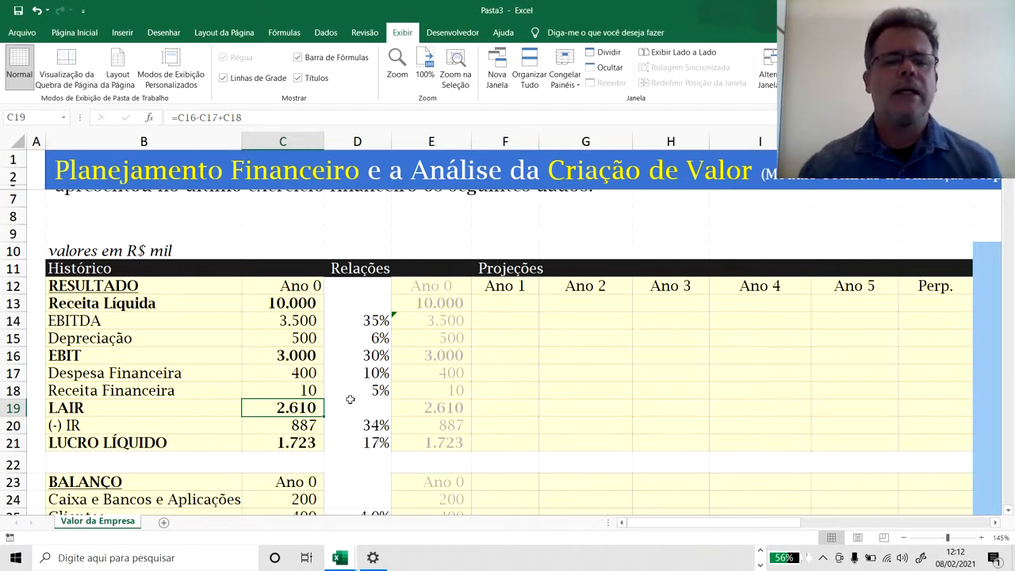
pyautogui.click(357, 407)
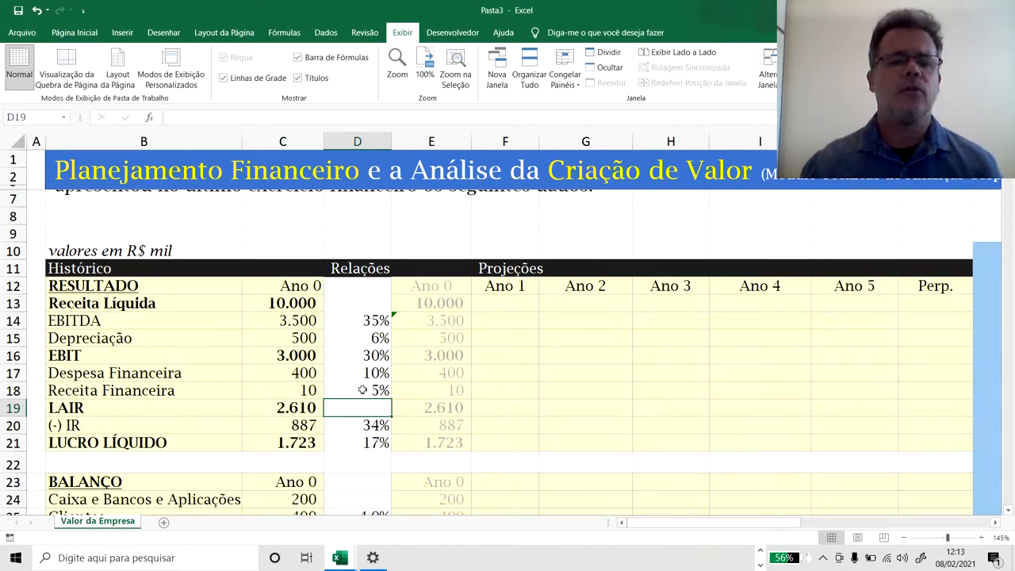
pyautogui.click(373, 428)
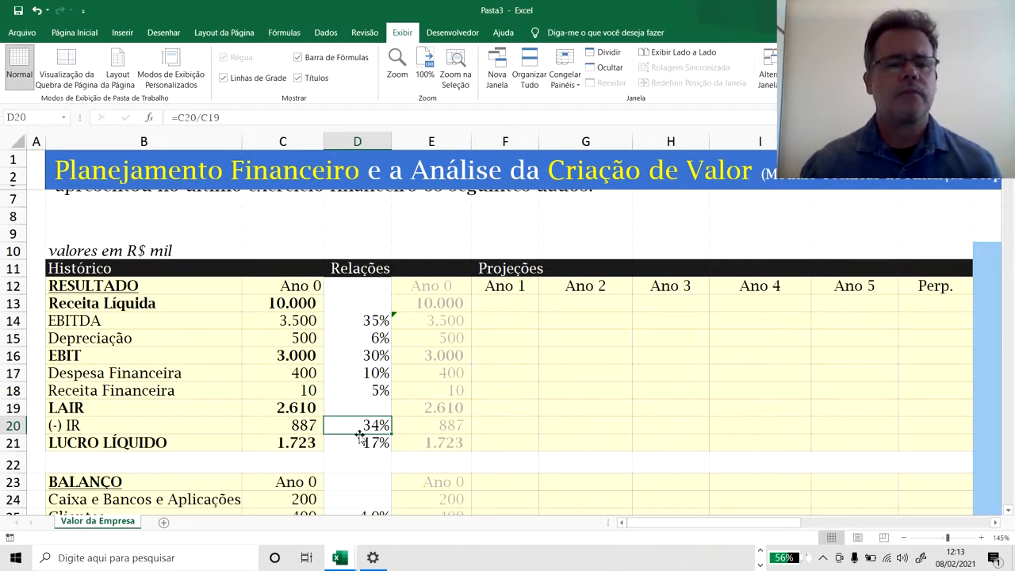
pyautogui.click(285, 443)
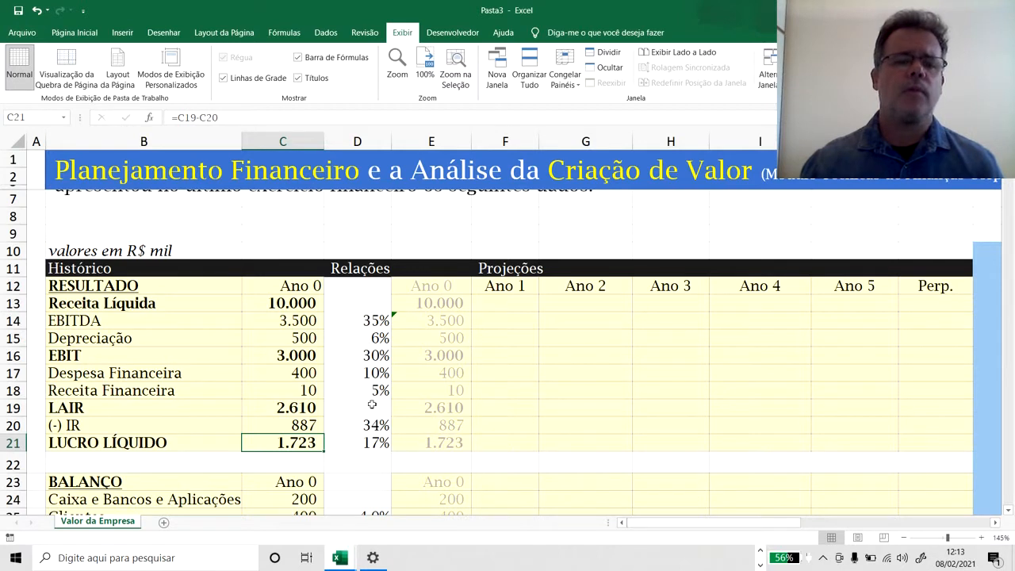
# Examine the Relações percentages for EBITDA, Depreciação and EBIT against the Ano 0 Receita Líquida.
pyautogui.click(365, 305)
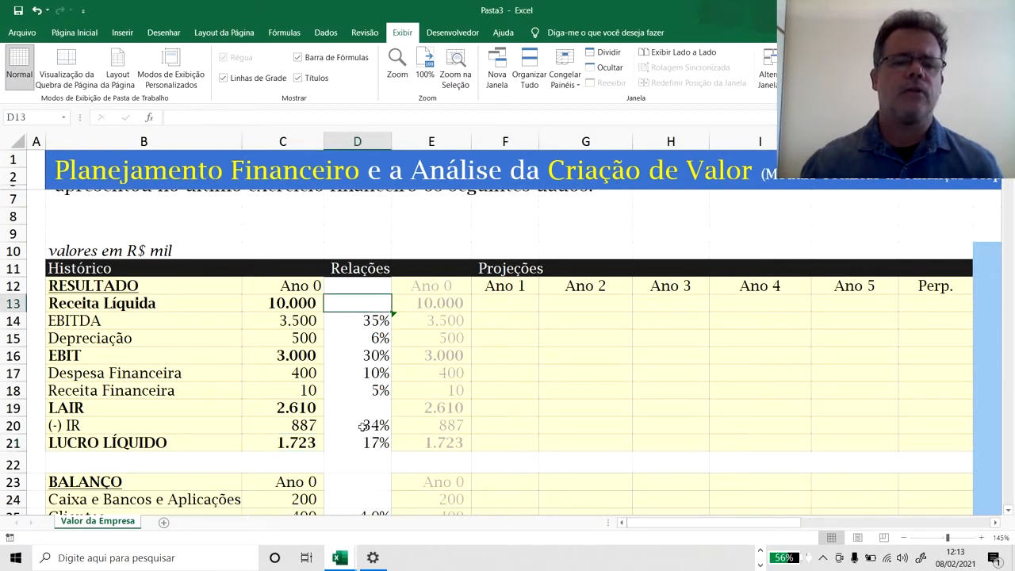
pyautogui.click(376, 327)
pyautogui.click(363, 371)
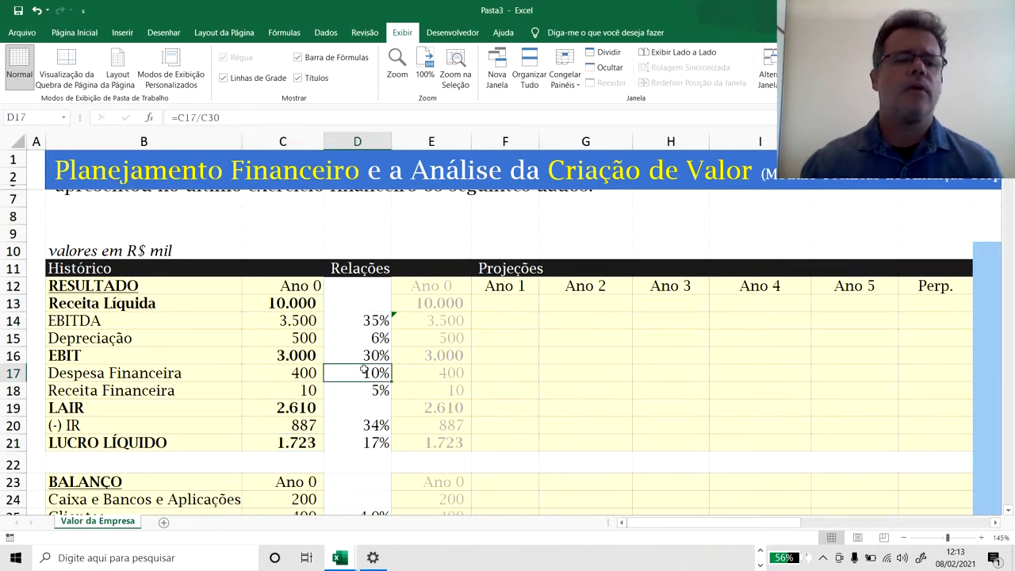
pyautogui.click(362, 321)
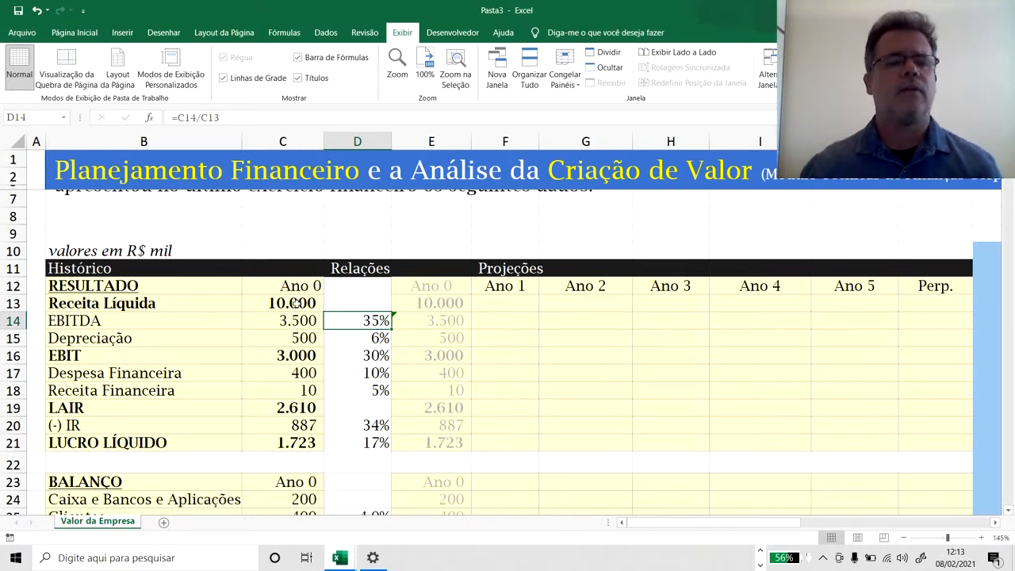
pyautogui.click(361, 341)
pyautogui.click(301, 341)
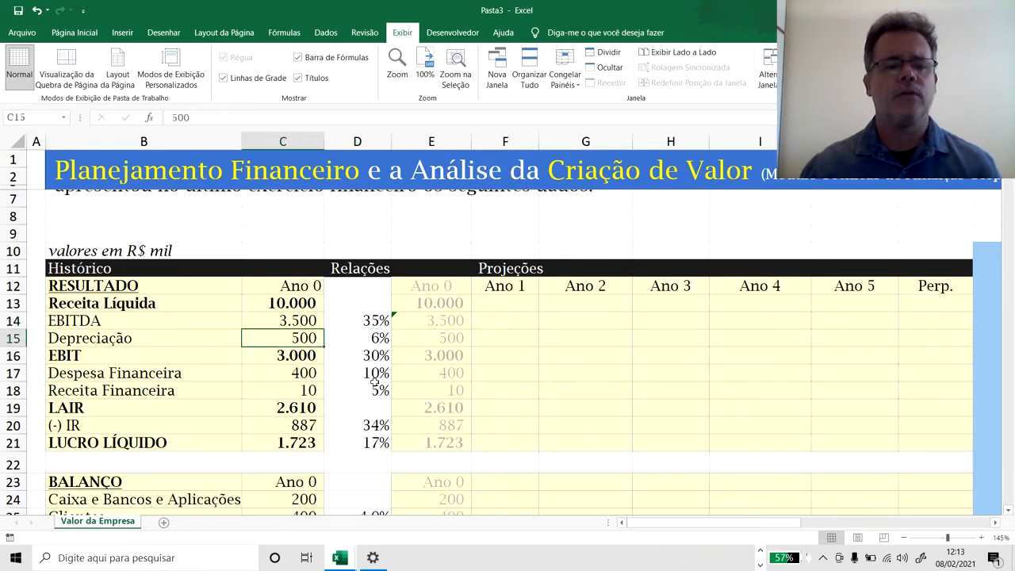
pyautogui.click(292, 308)
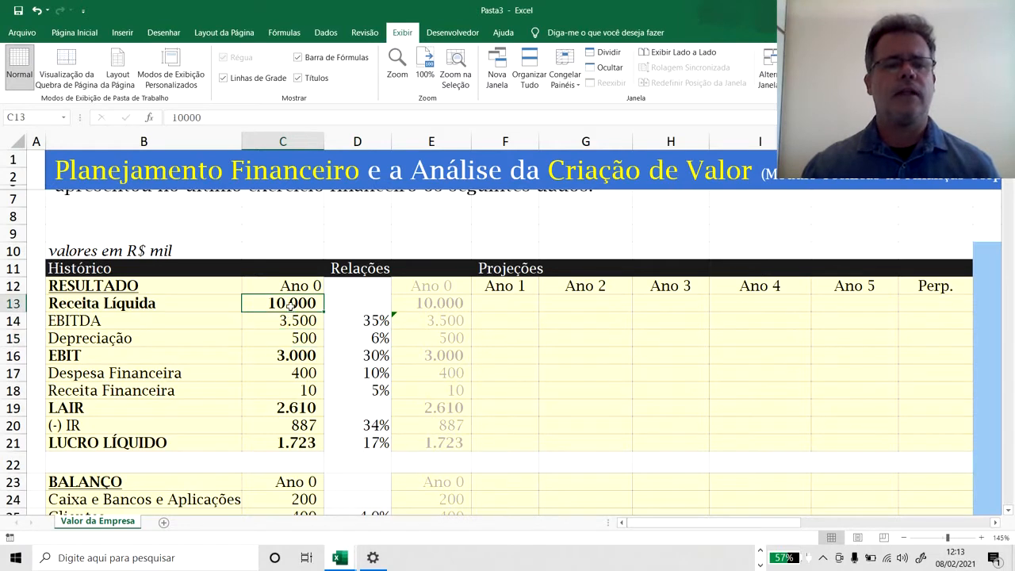
pyautogui.click(297, 357)
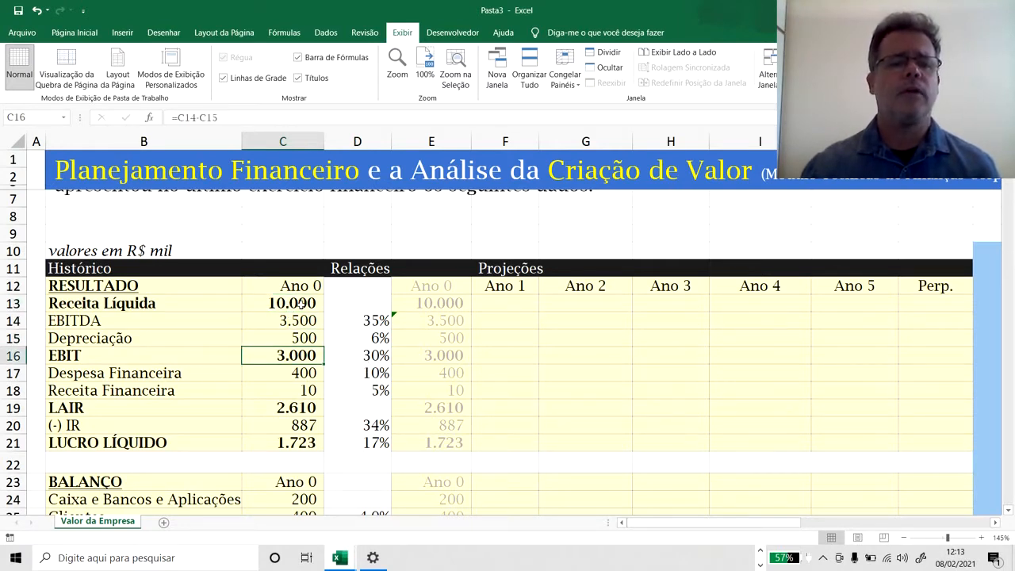
# Inspect the Despesa Financeira ratio formula in D17 and compare it with the Ano 0 expense in C17.
pyautogui.click(349, 356)
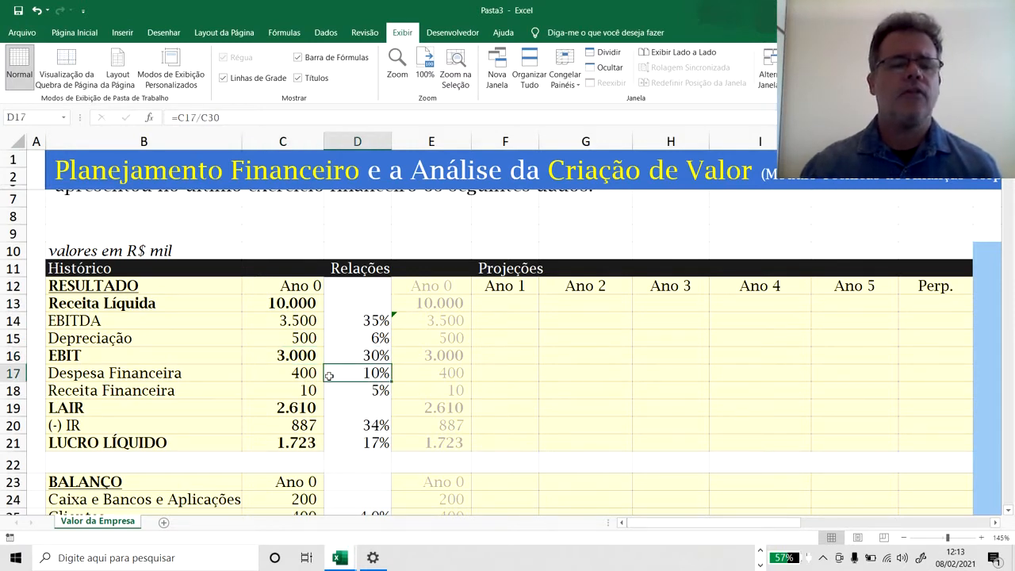
pyautogui.click(301, 374)
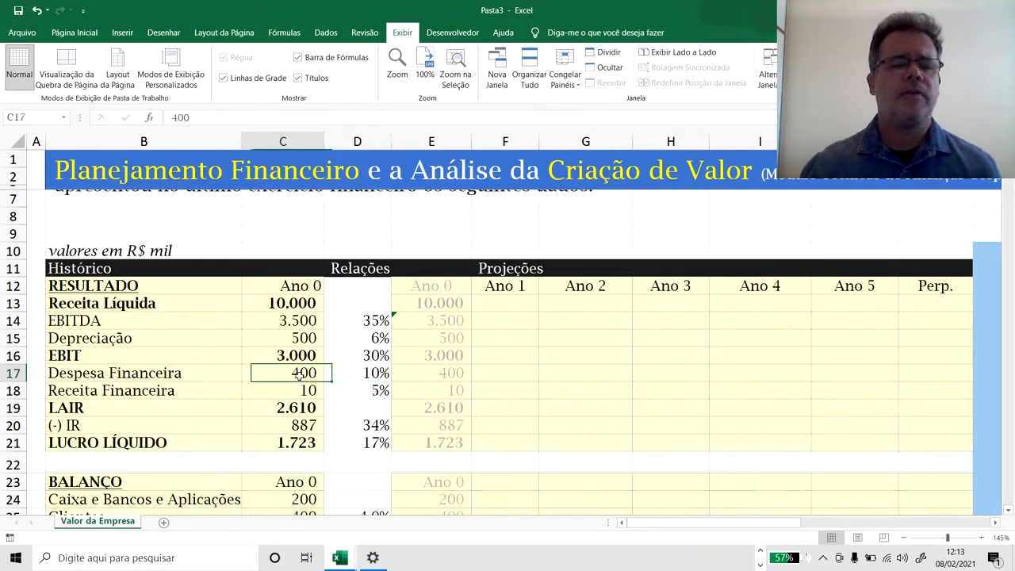
pyautogui.click(361, 373)
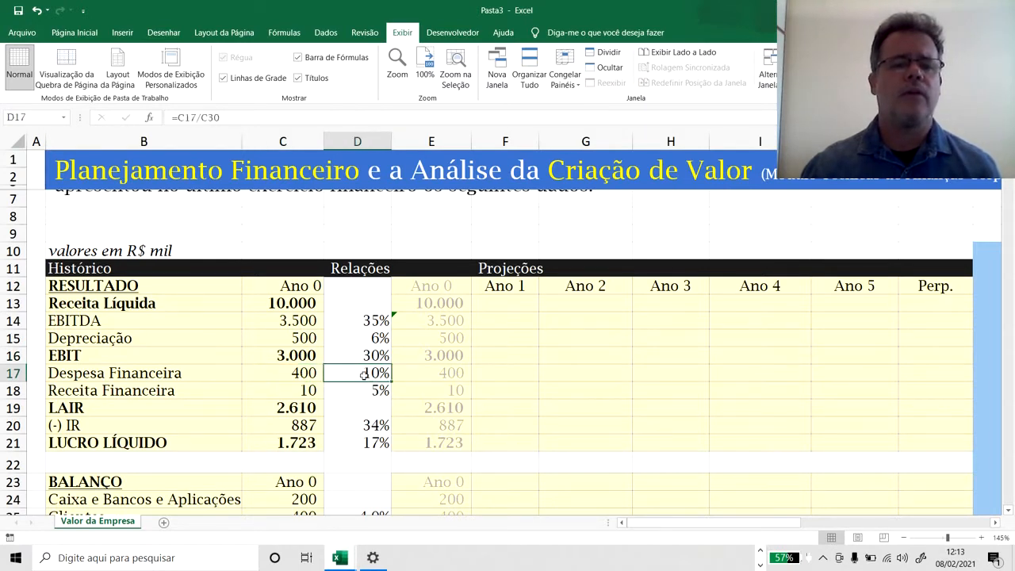
pyautogui.click(310, 375)
pyautogui.click(362, 376)
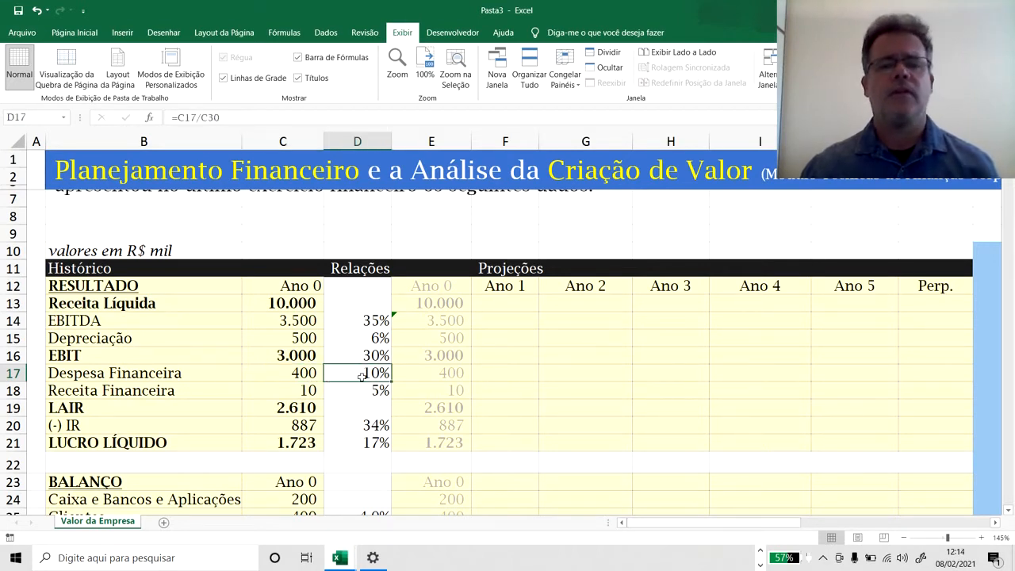
pyautogui.click(294, 378)
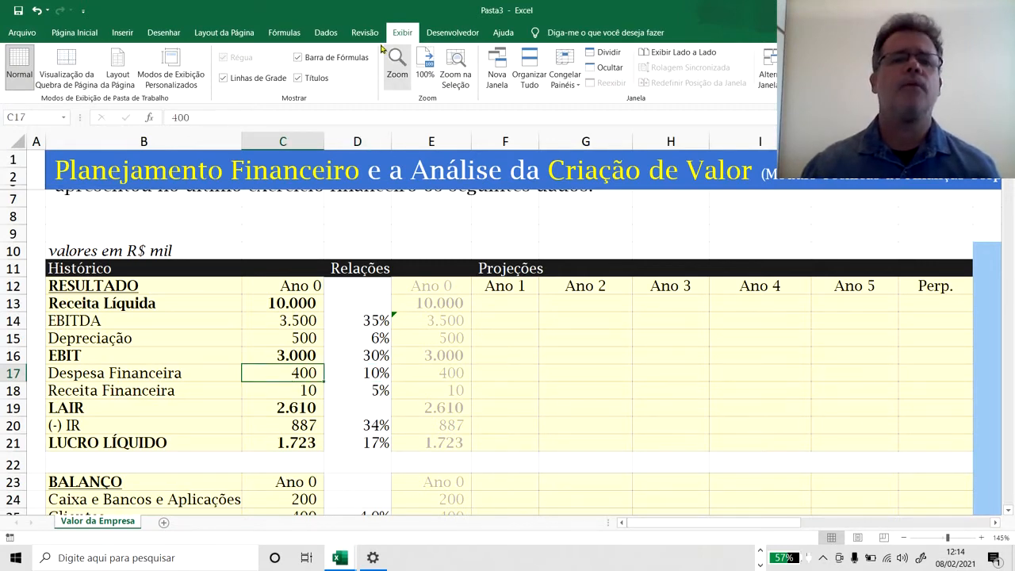
# Trace the precedents of the Despesa Financeira ratio in D17, follow the arrow into the balance sheet, and remove the arrows.
pyautogui.click(284, 33)
pyautogui.click(611, 52)
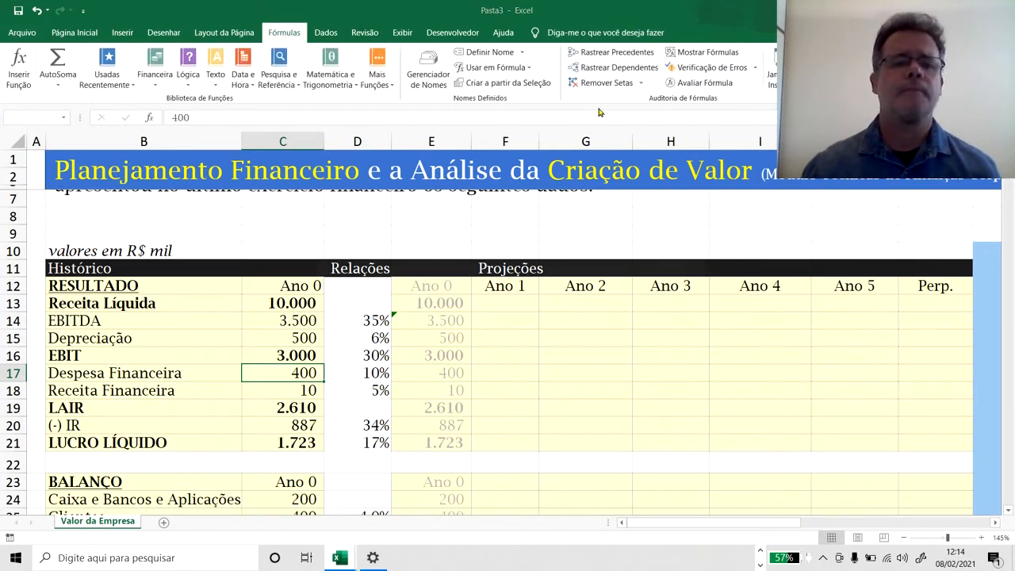
pyautogui.click(511, 316)
pyautogui.click(369, 368)
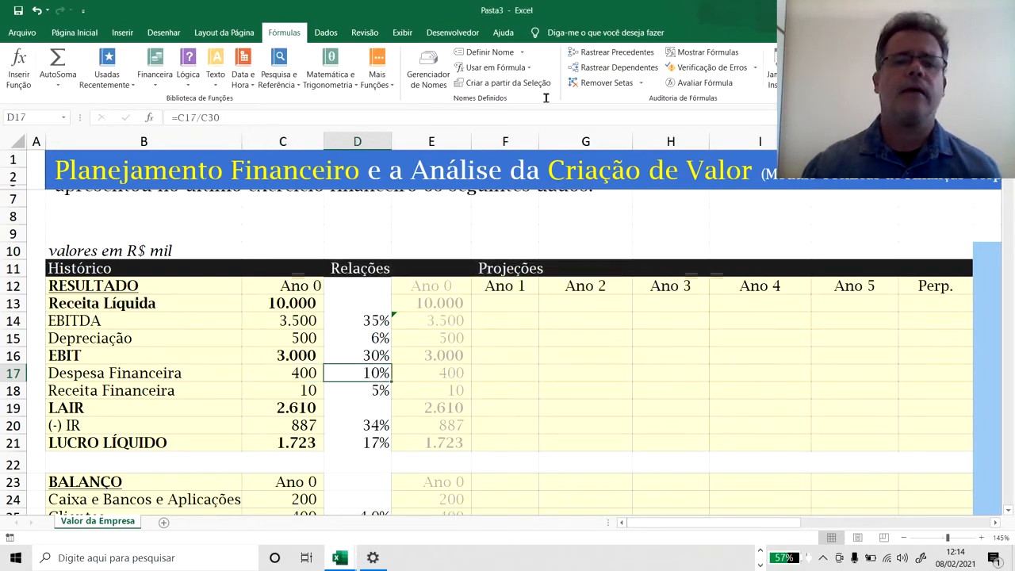
pyautogui.click(605, 51)
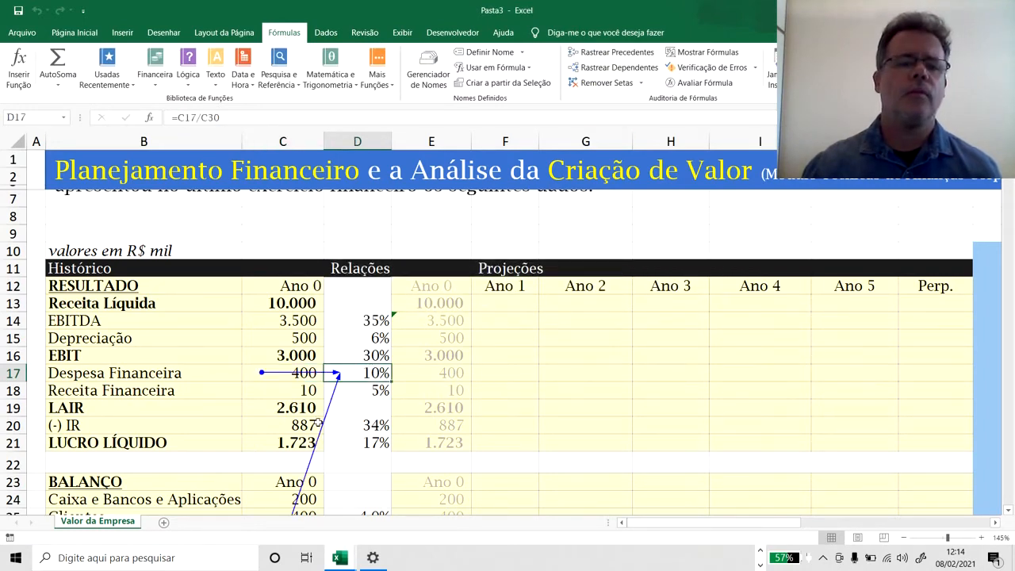
pyautogui.scroll(-4, 332, 410)
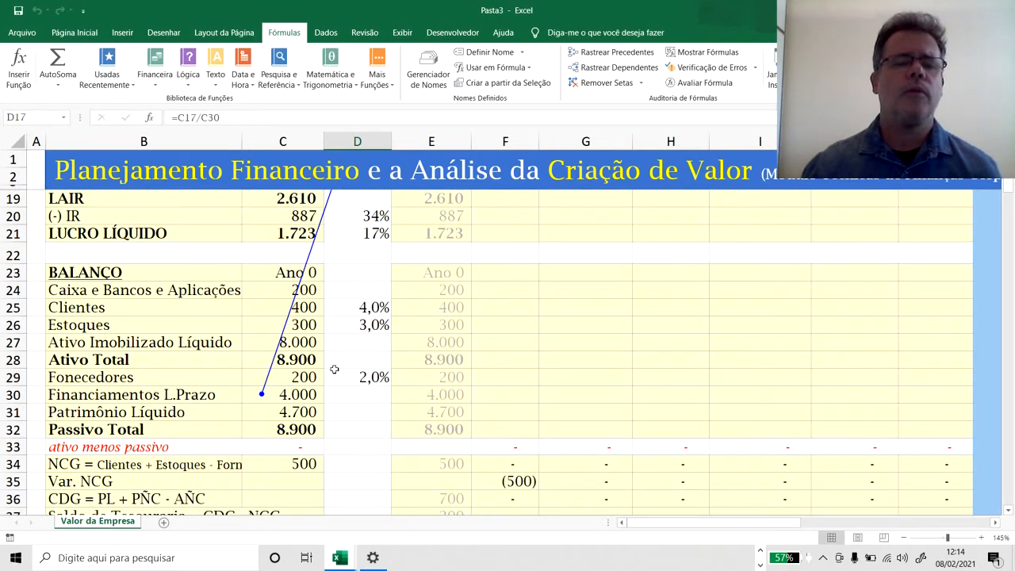
pyautogui.scroll(4, 334, 369)
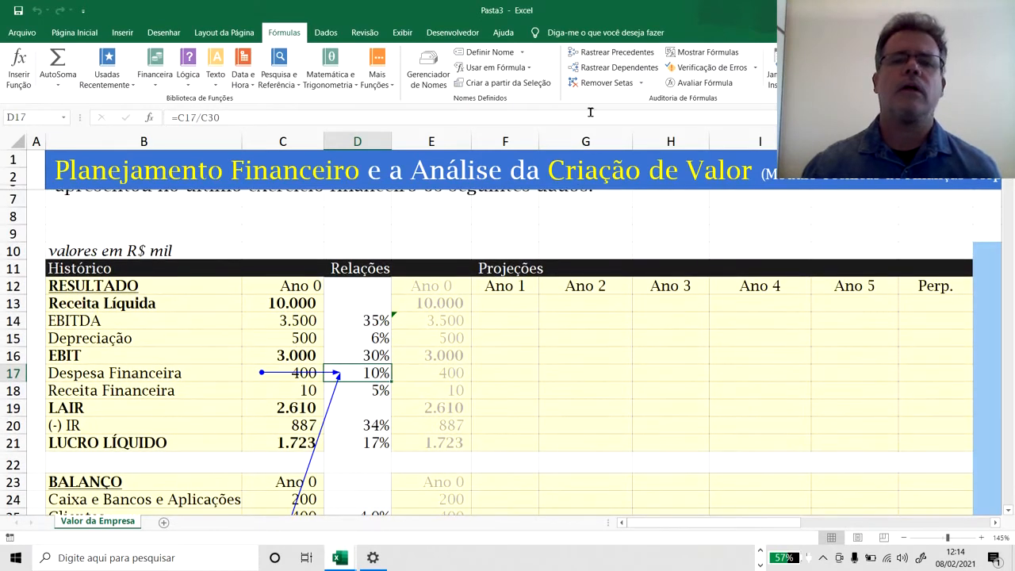
pyautogui.click(603, 82)
pyautogui.click(290, 373)
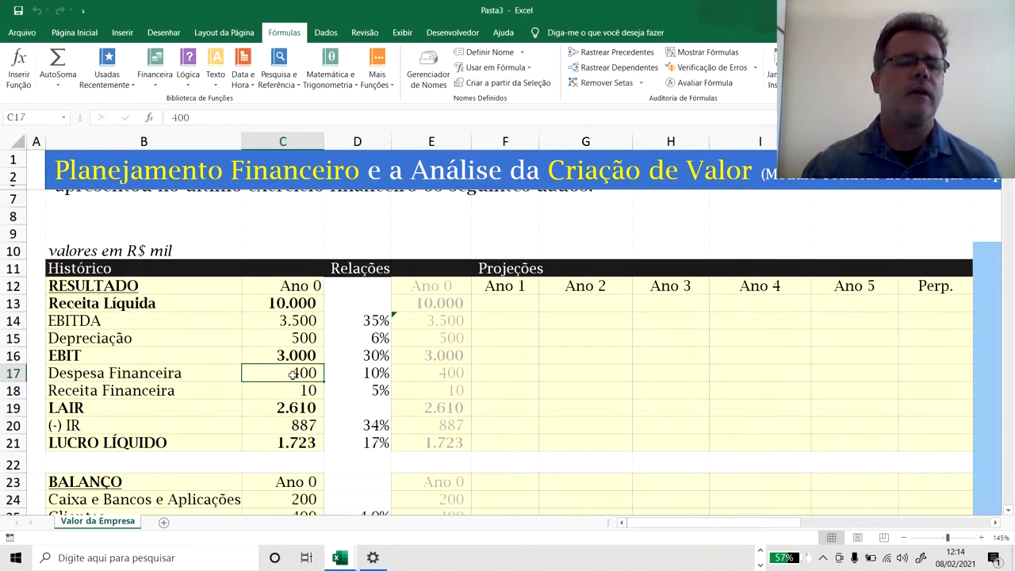
pyautogui.click(348, 374)
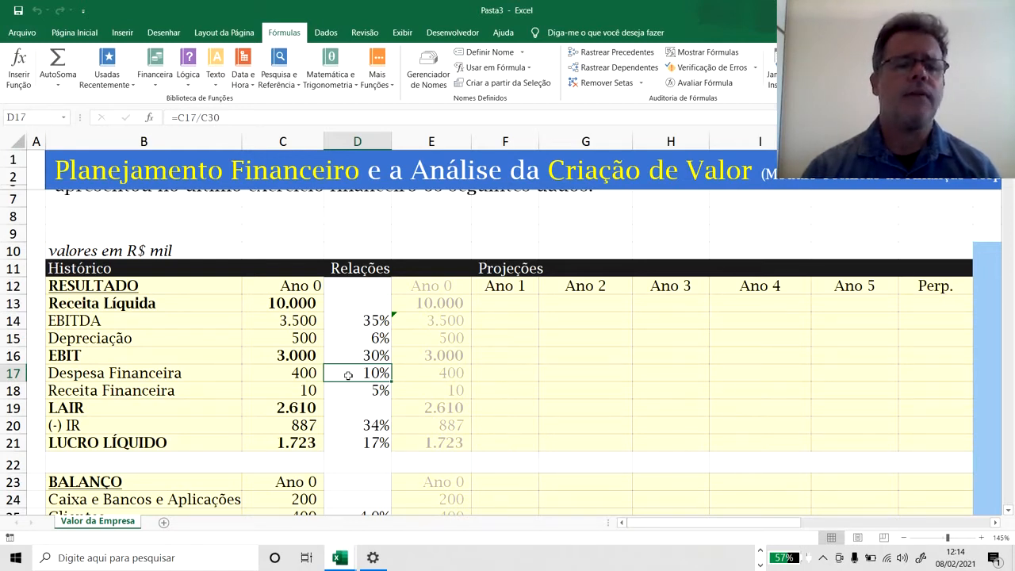
# Trace the precedents of the Receita Financeira ratio in D18 and remove the tracer arrows.
pyautogui.click(356, 391)
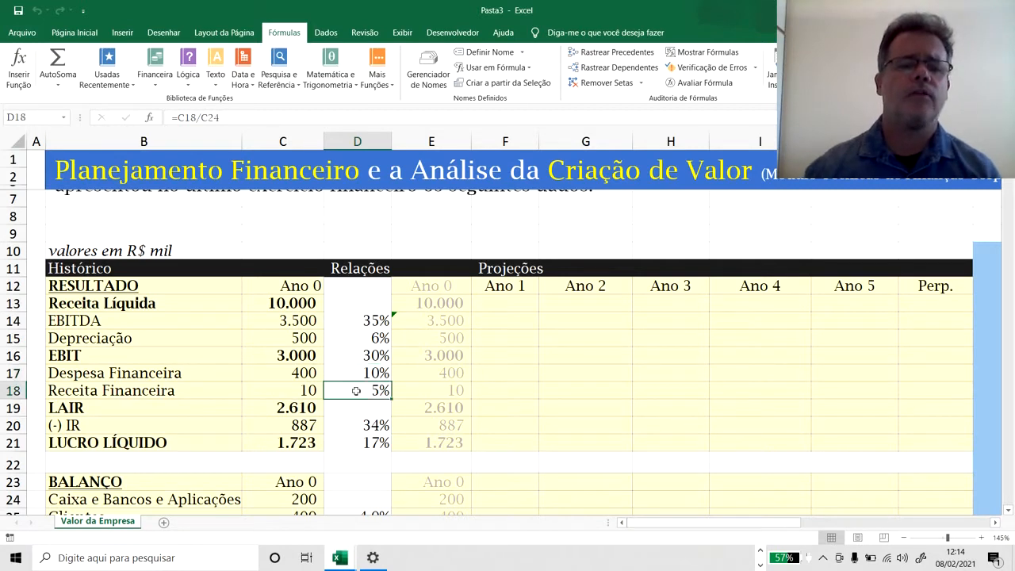
pyautogui.click(619, 53)
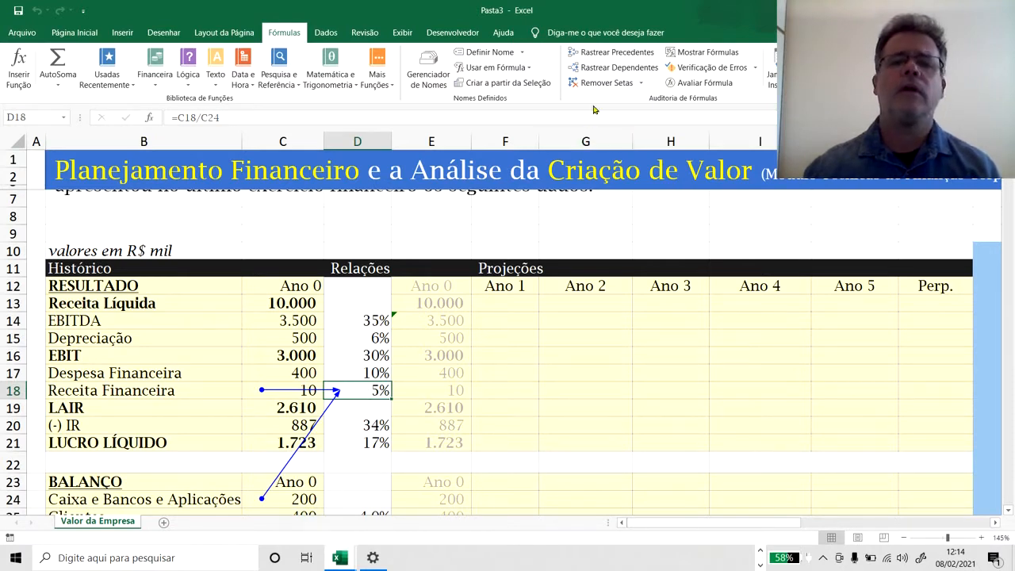
pyautogui.click(605, 82)
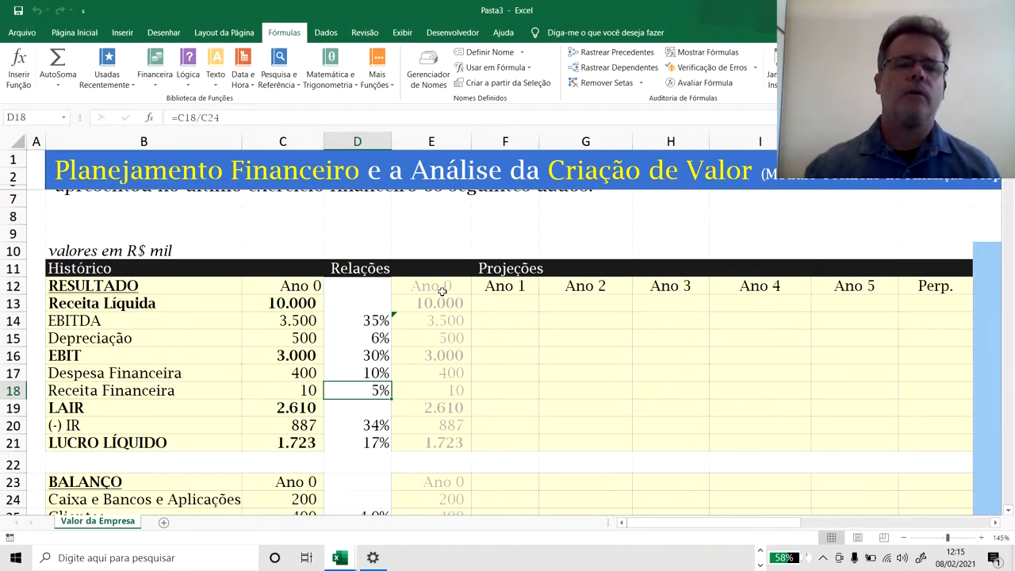
# Compare the greyed Ano 0 results in E12:E21 with the historical Ano 0 column C12:C21, checking the E14 and E19 formulas.
pyautogui.moveTo(442, 289); pyautogui.dragTo(447, 443)
pyautogui.click(436, 357)
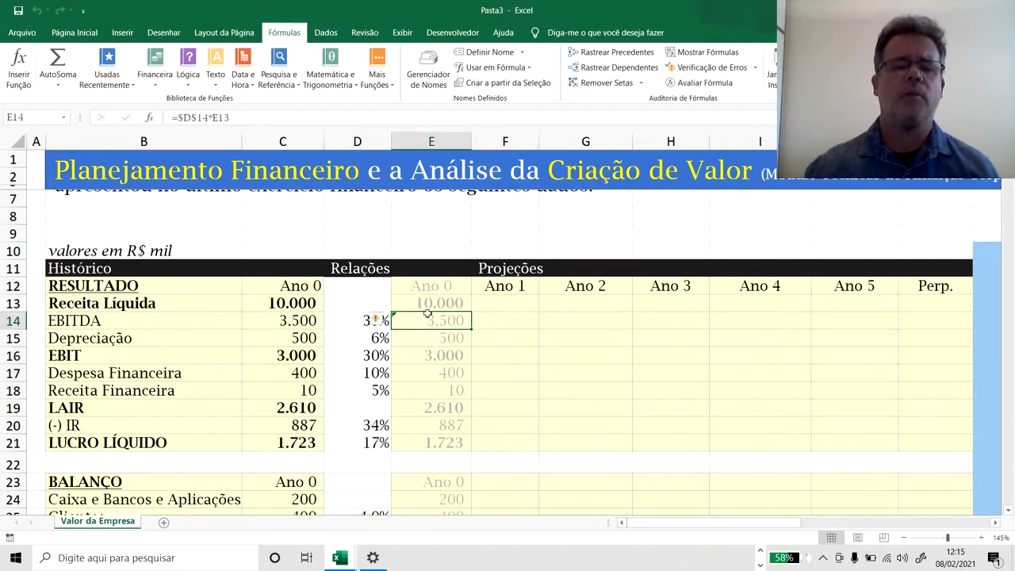
pyautogui.moveTo(431, 288); pyautogui.dragTo(434, 444)
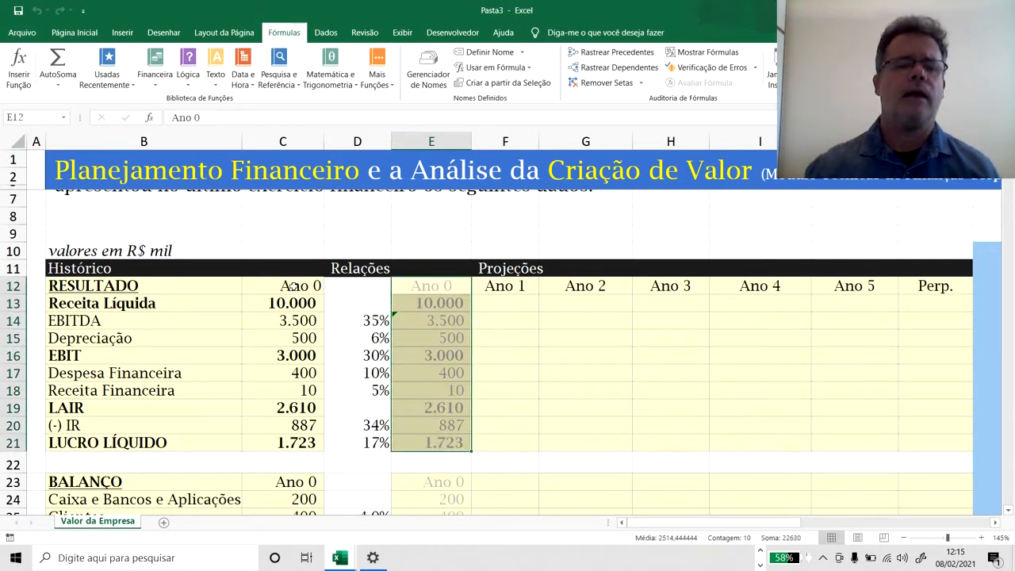
pyautogui.moveTo(289, 286); pyautogui.dragTo(294, 448)
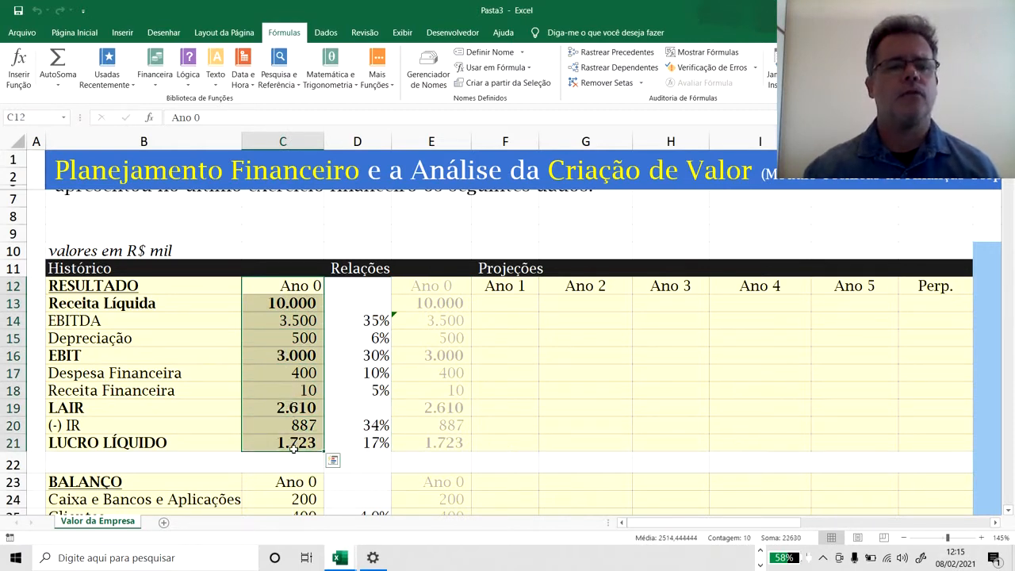
pyautogui.click(446, 410)
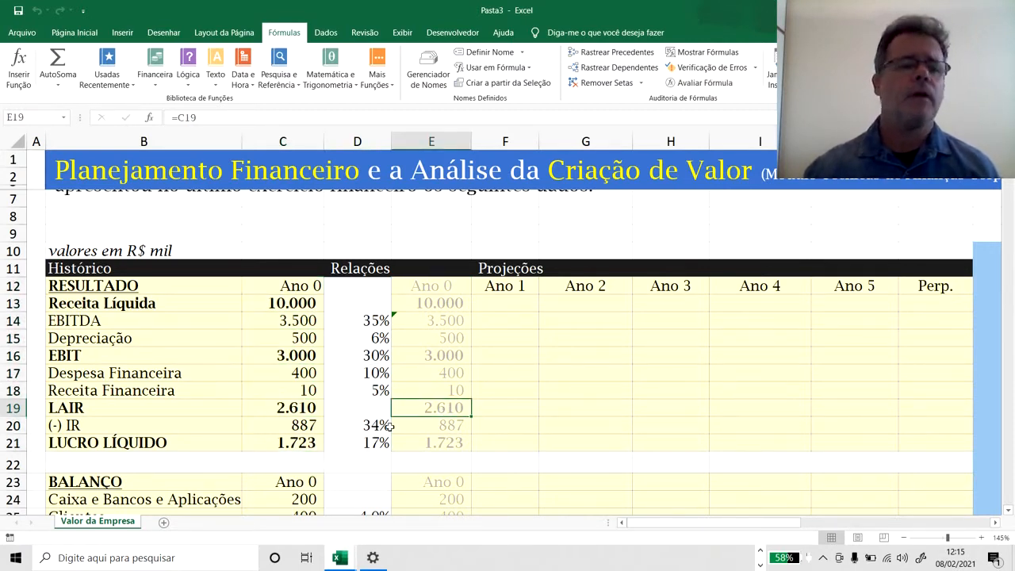
# Review the Ano 0 asset items in the Balanço, from Caixa e Bancos e Aplicações through Clientes and Estoques to Ativo Imobilizado Líquido.
pyautogui.scroll(-5, 390, 427)
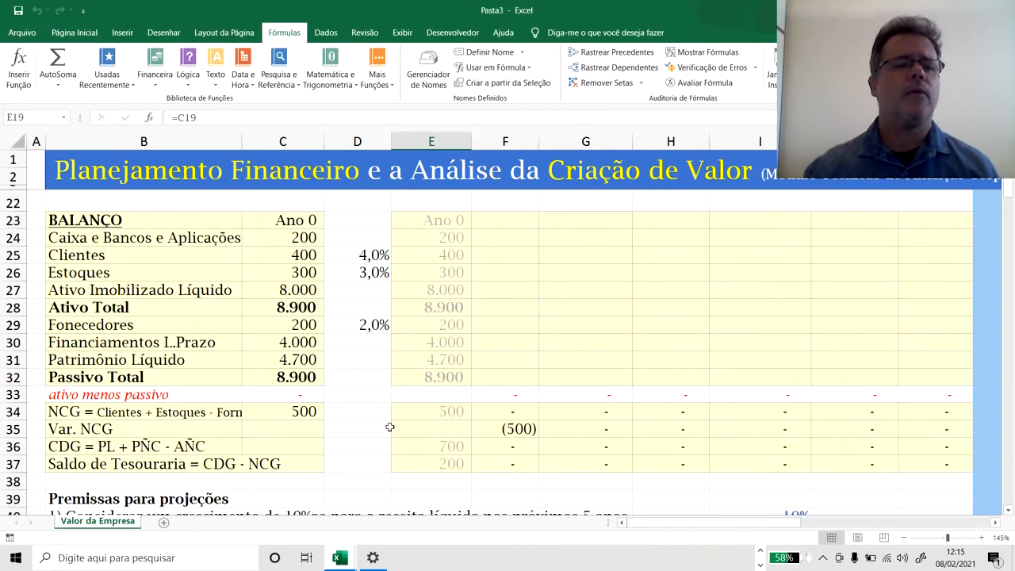
pyautogui.click(115, 240)
pyautogui.click(98, 256)
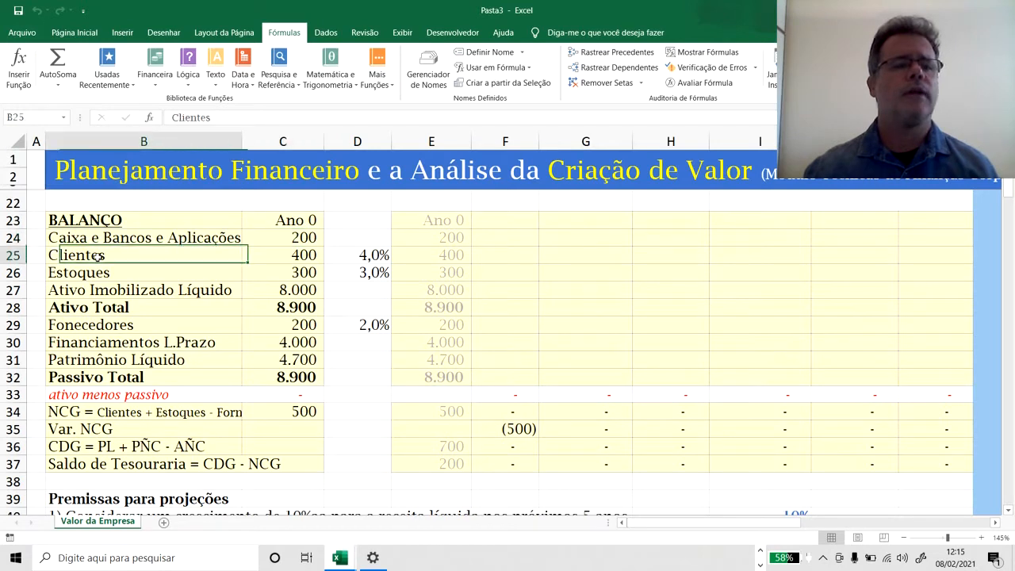
pyautogui.click(266, 258)
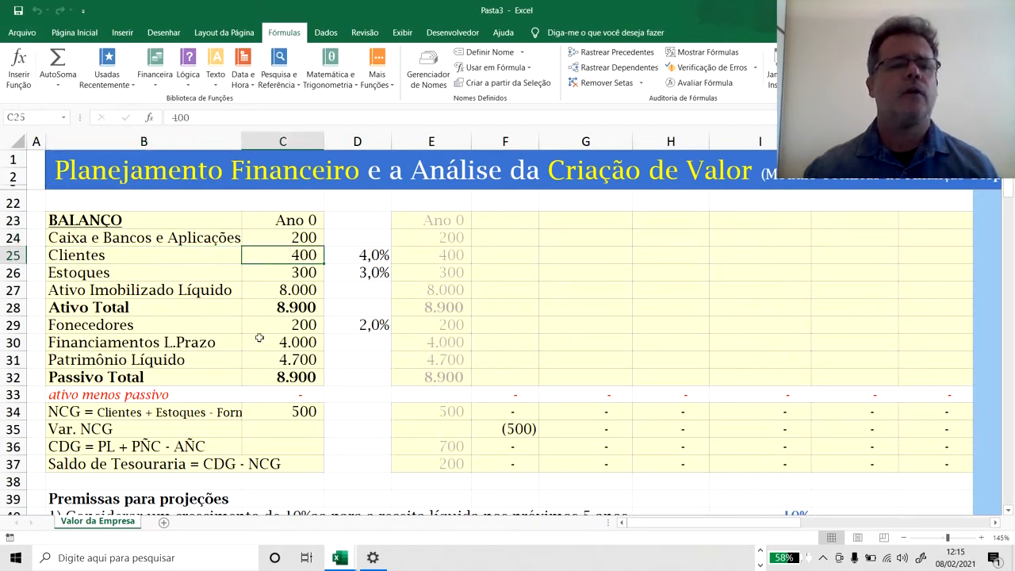
pyautogui.click(80, 273)
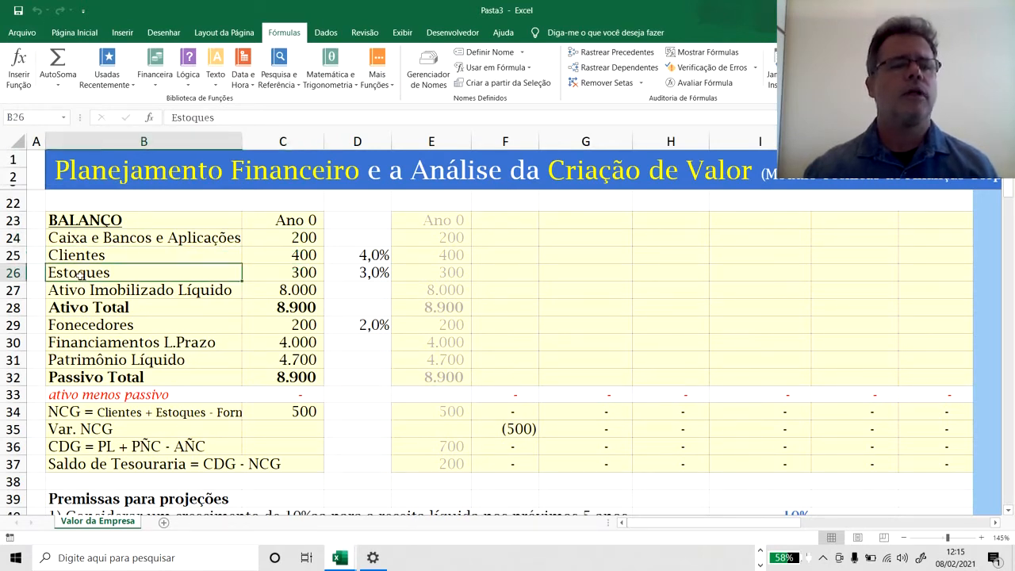
pyautogui.click(288, 272)
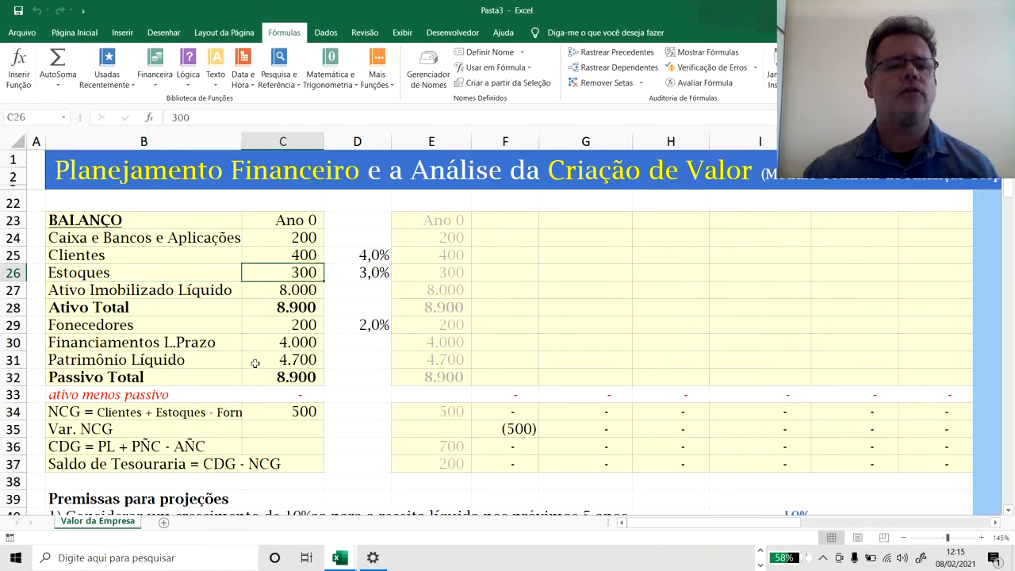
pyautogui.moveTo(270, 239); pyautogui.dragTo(269, 274)
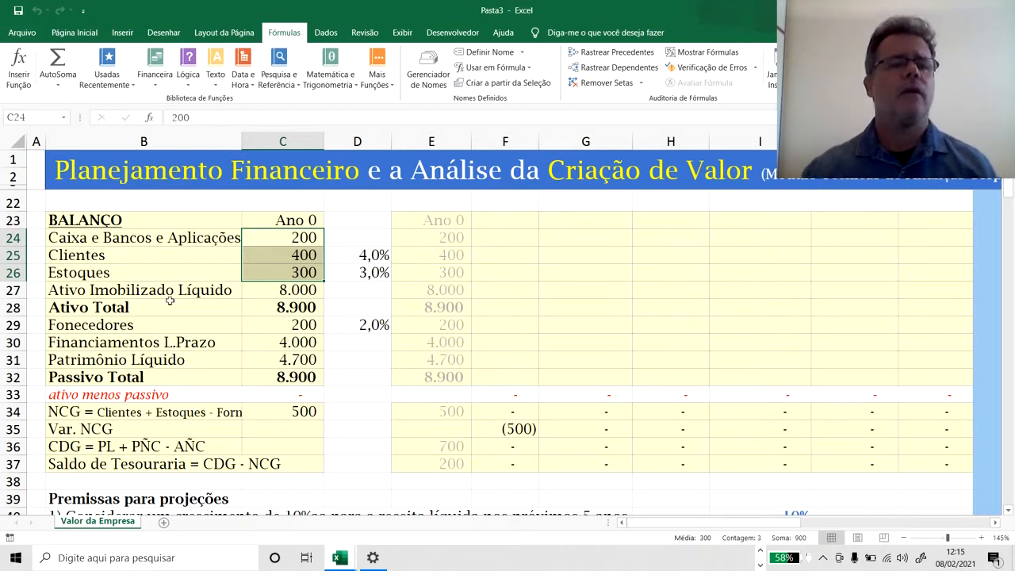
pyautogui.click(270, 293)
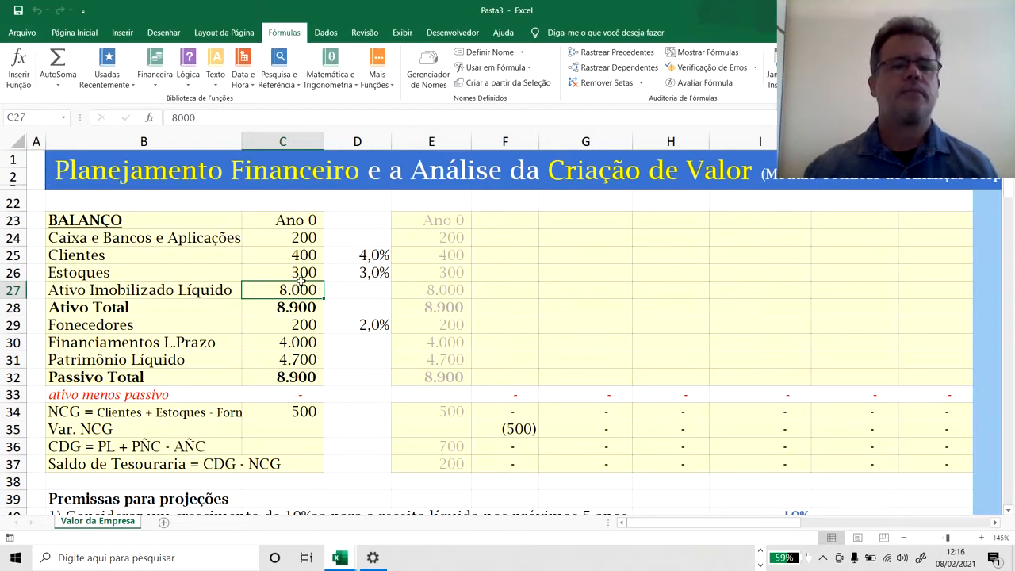
# Trace the precedents of the Clientes ratio in D25 and follow the arrow up to Receita Líquida.
pyautogui.press('Up')
pyautogui.press('Up')
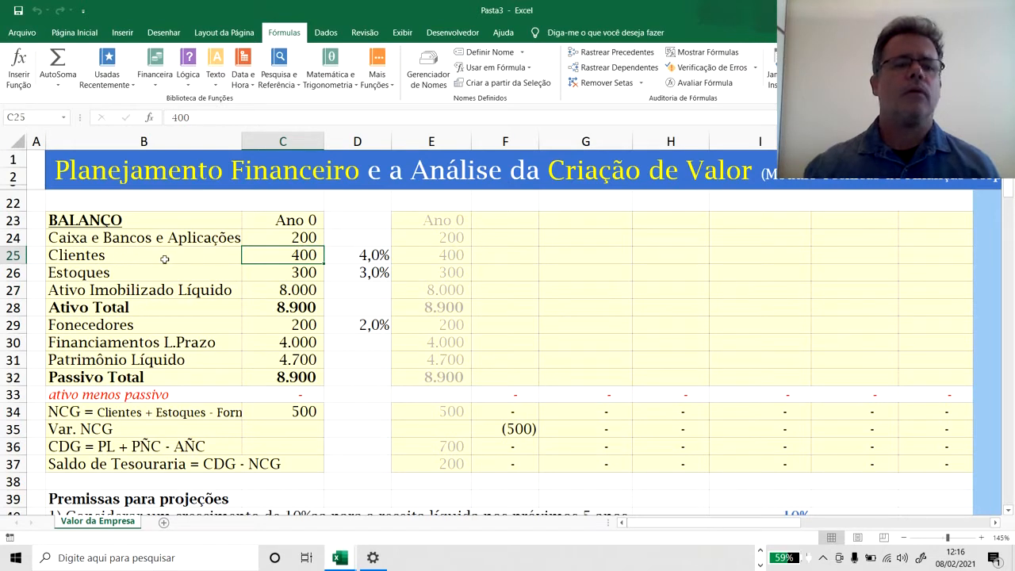
pyautogui.click(354, 258)
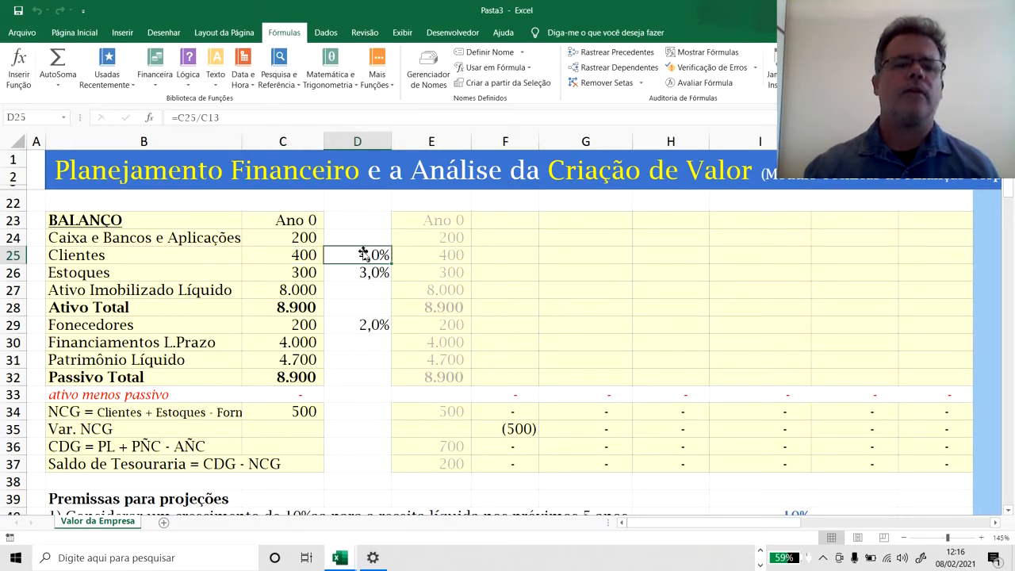
pyautogui.click(604, 58)
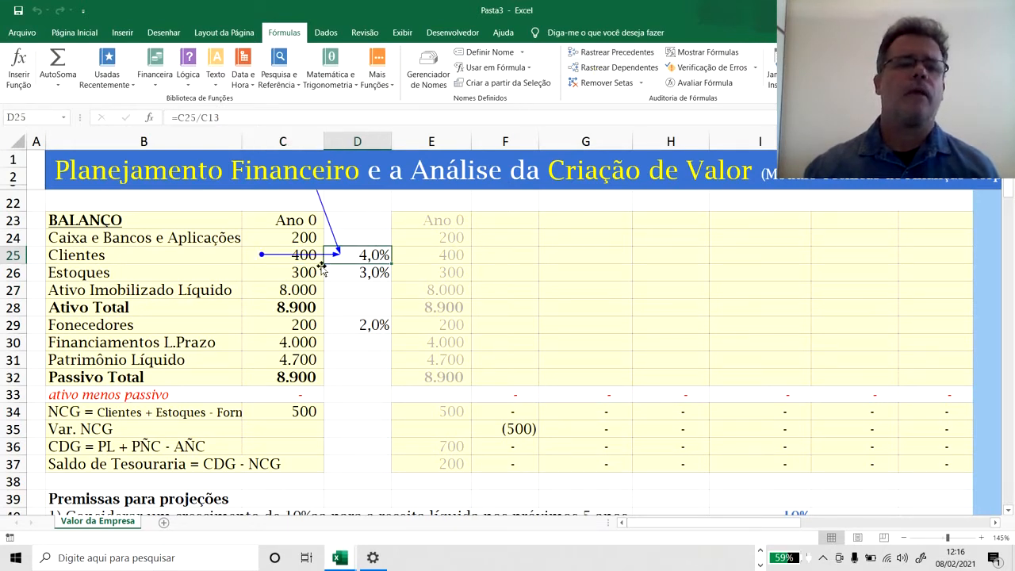
pyautogui.scroll(4, 353, 240)
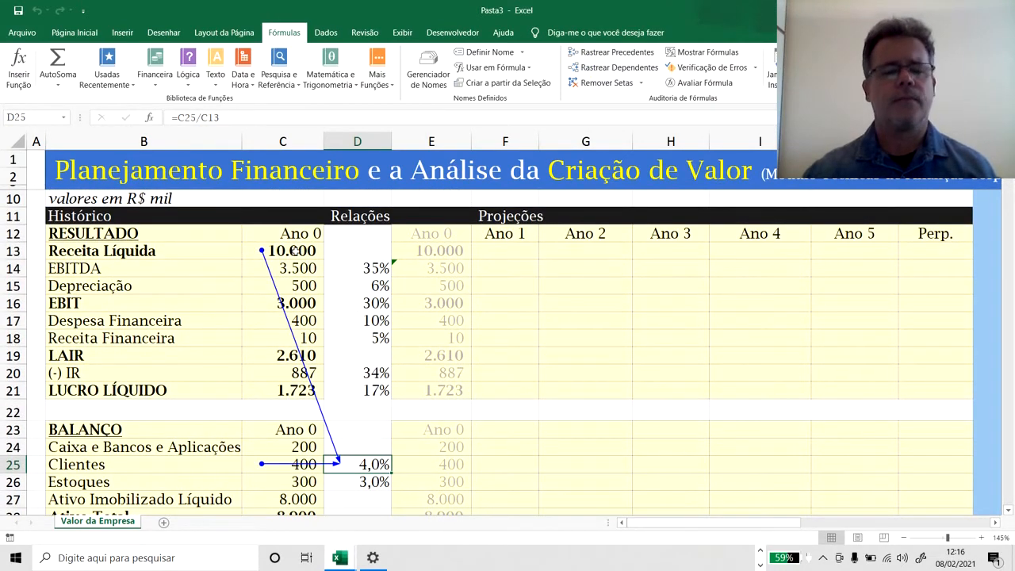
# Clear the existing tracer arrows and trace the precedents of the Estoques ratio in D26 and the Clientes ratio in D25.
pyautogui.click(362, 485)
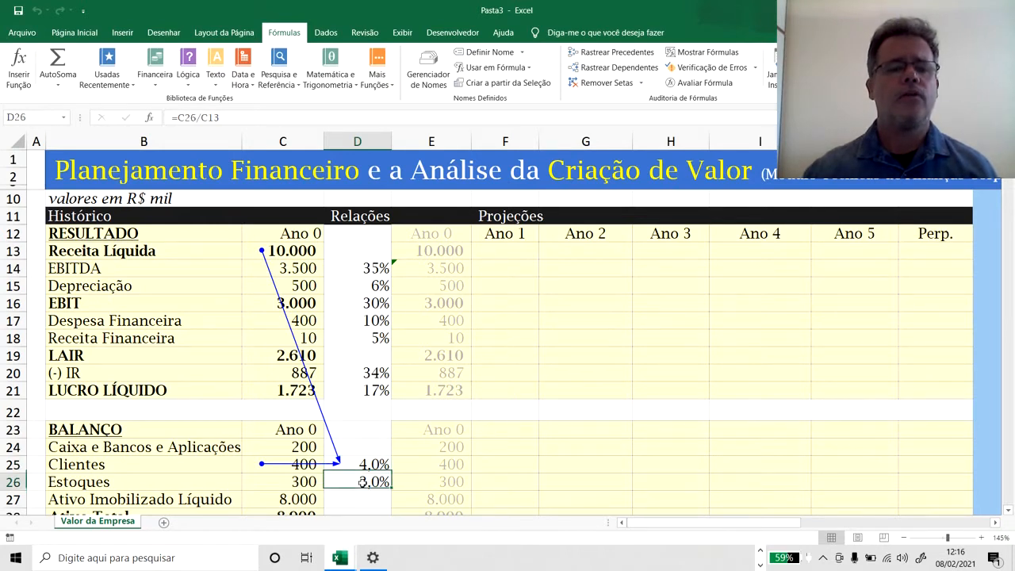
pyautogui.click(601, 82)
pyautogui.click(596, 54)
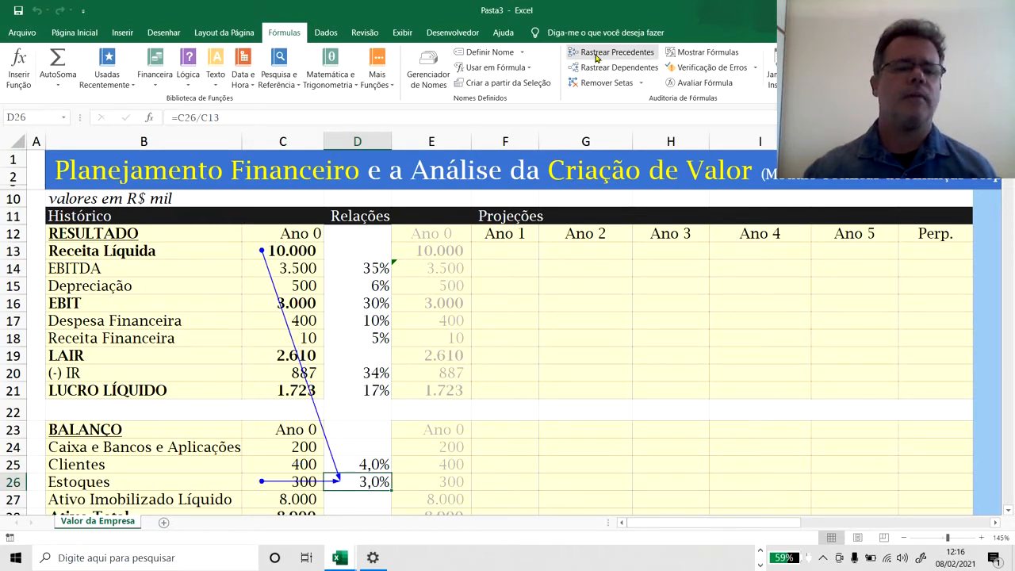
pyautogui.click(354, 461)
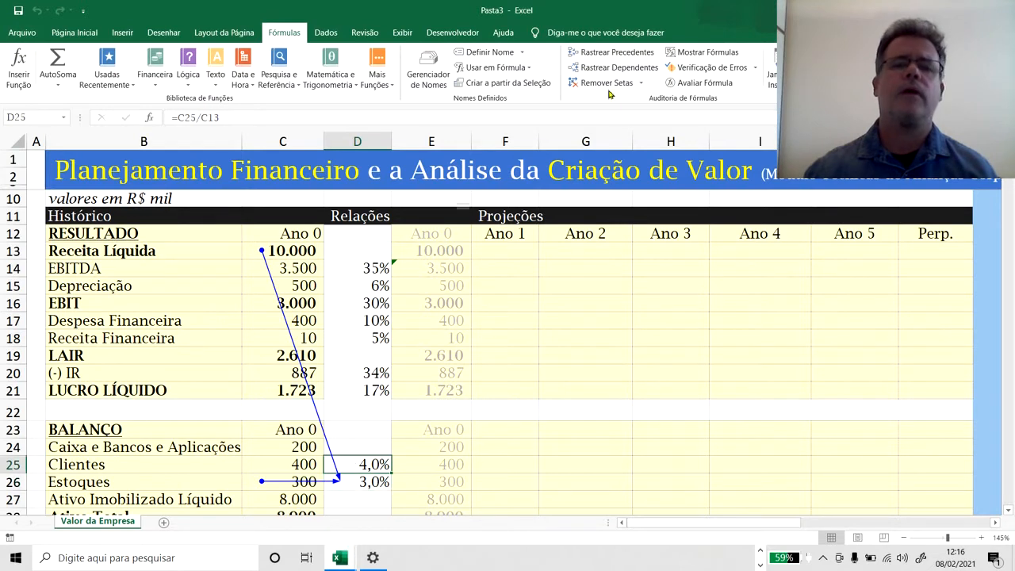
pyautogui.click(598, 54)
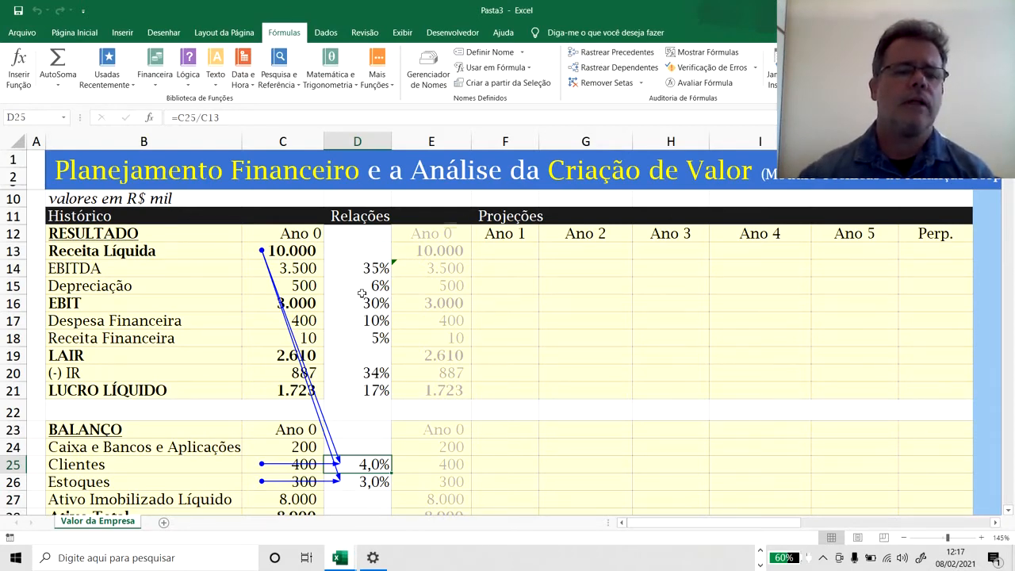
# Remove the previous tracer arrows, then trace the Fonecedores ratio in D29 back to its precedents in the Balanço and Resultado.
pyautogui.scroll(-4, 361, 293)
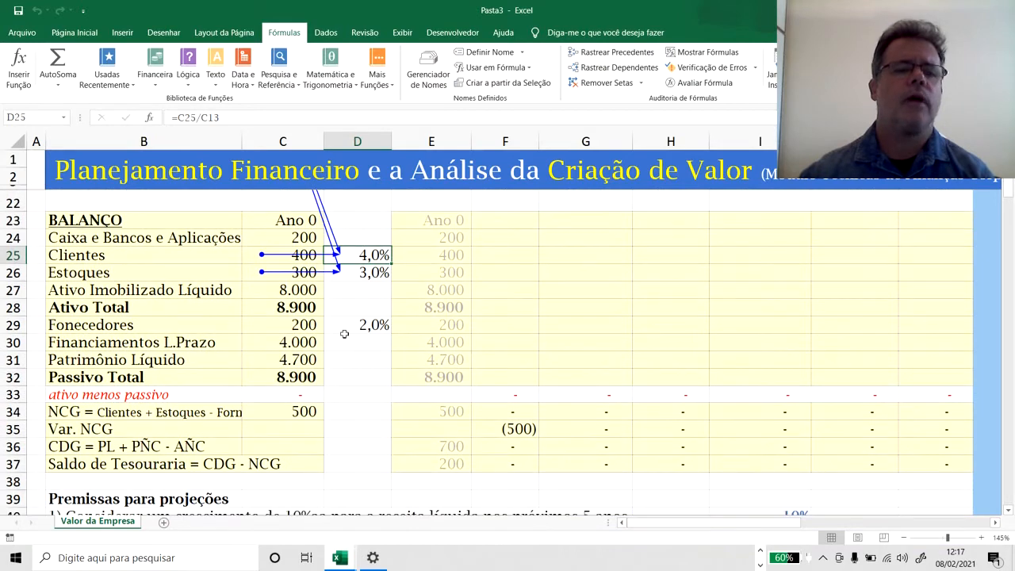
pyautogui.click(305, 330)
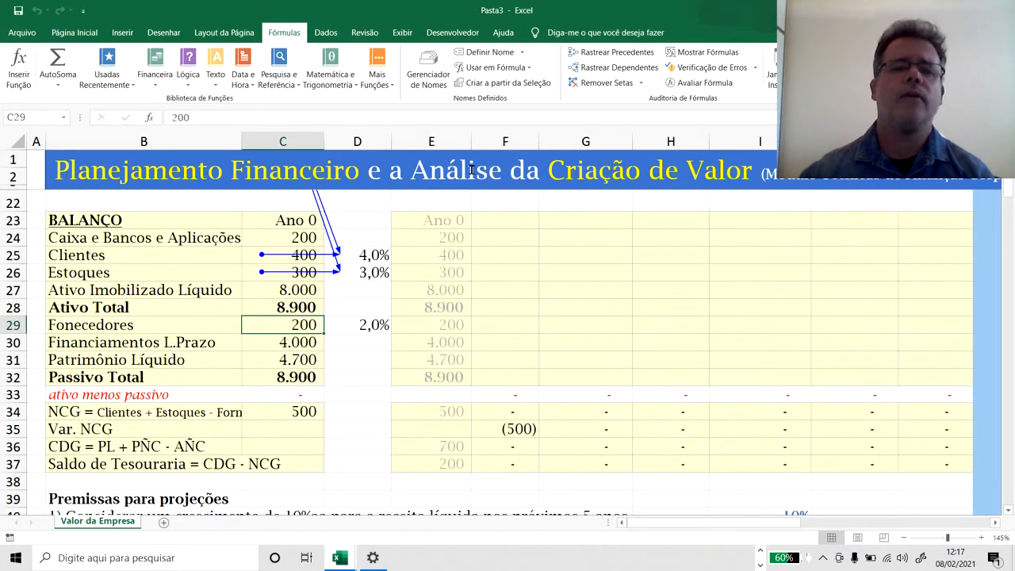
pyautogui.click(597, 82)
pyautogui.click(367, 325)
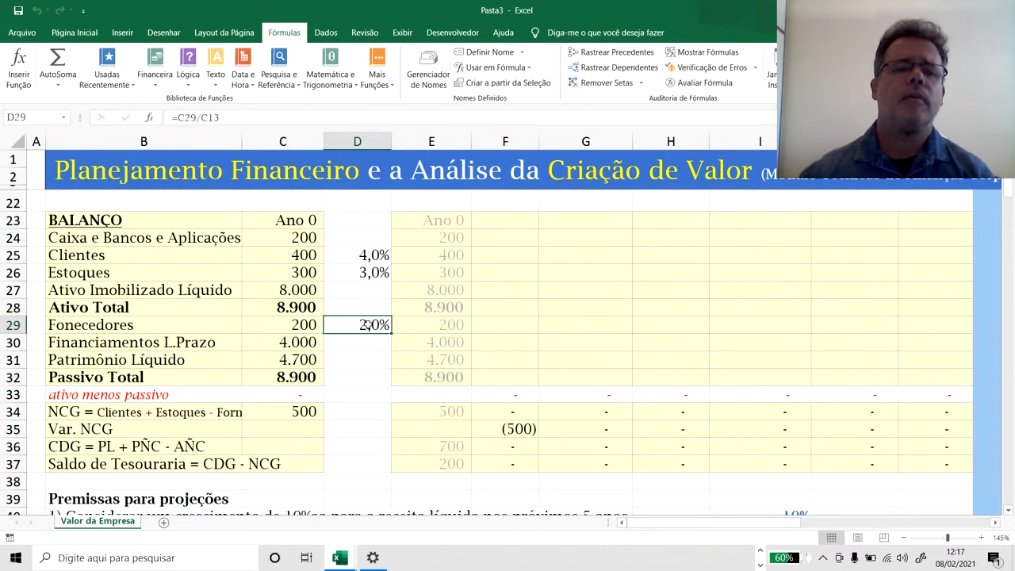
pyautogui.click(607, 53)
pyautogui.scroll(3, 481, 256)
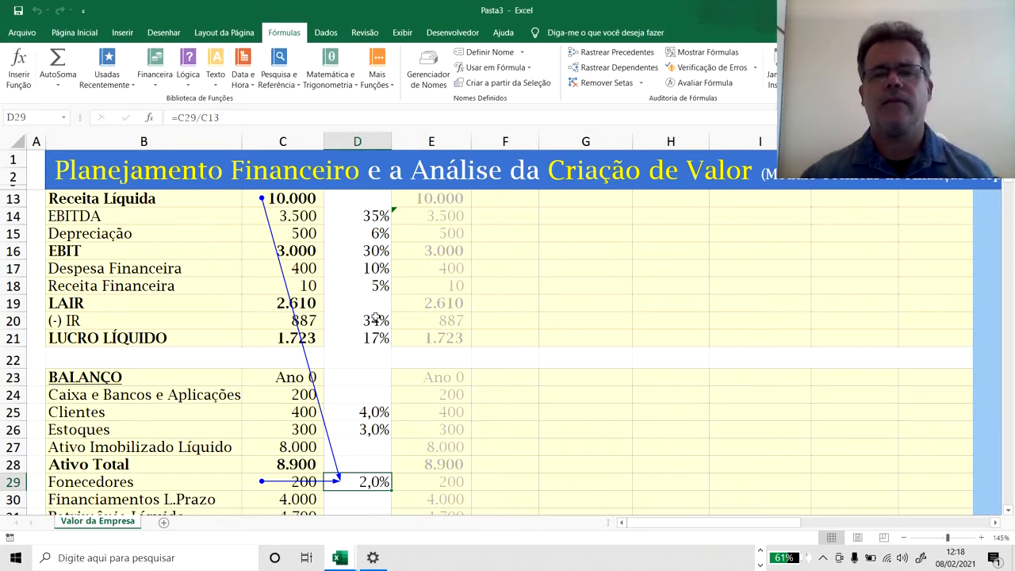
pyautogui.scroll(-3, 382, 365)
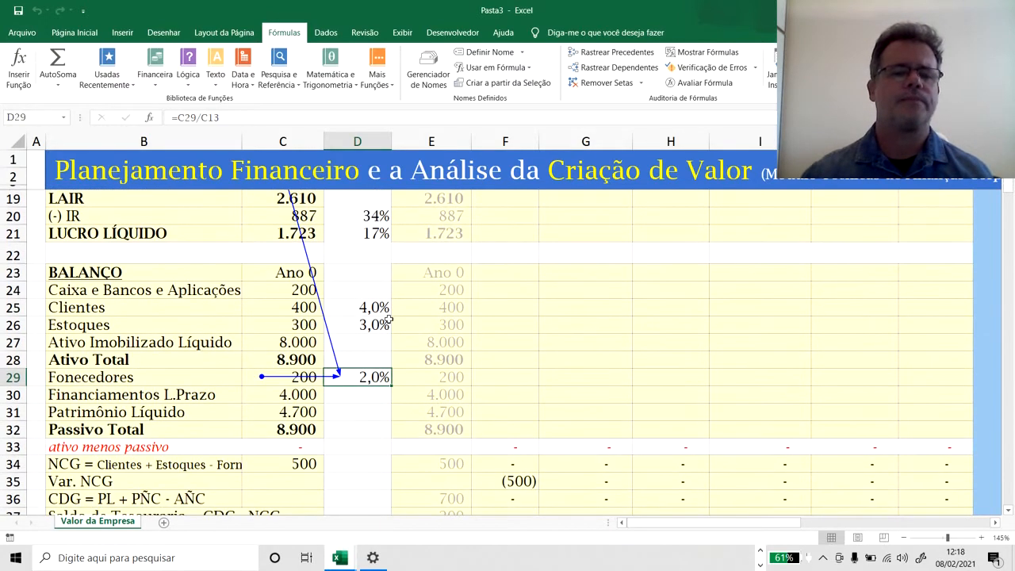
# Review the Ano 0 Financiamentos L.Prazo and Patrimônio Líquido balances in C30 and C31 alongside the surrounding statements.
pyautogui.click(302, 347)
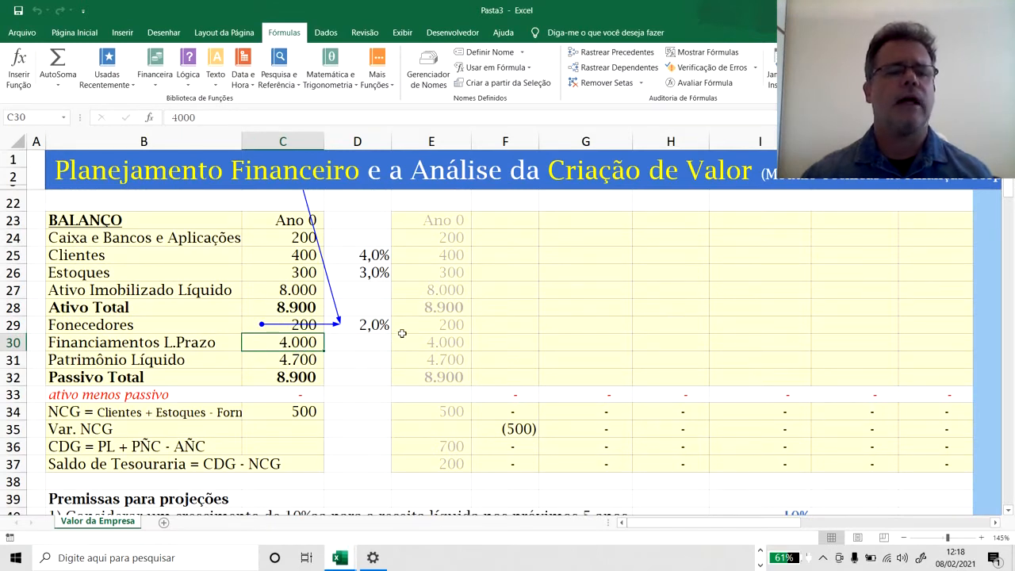
pyautogui.click(310, 360)
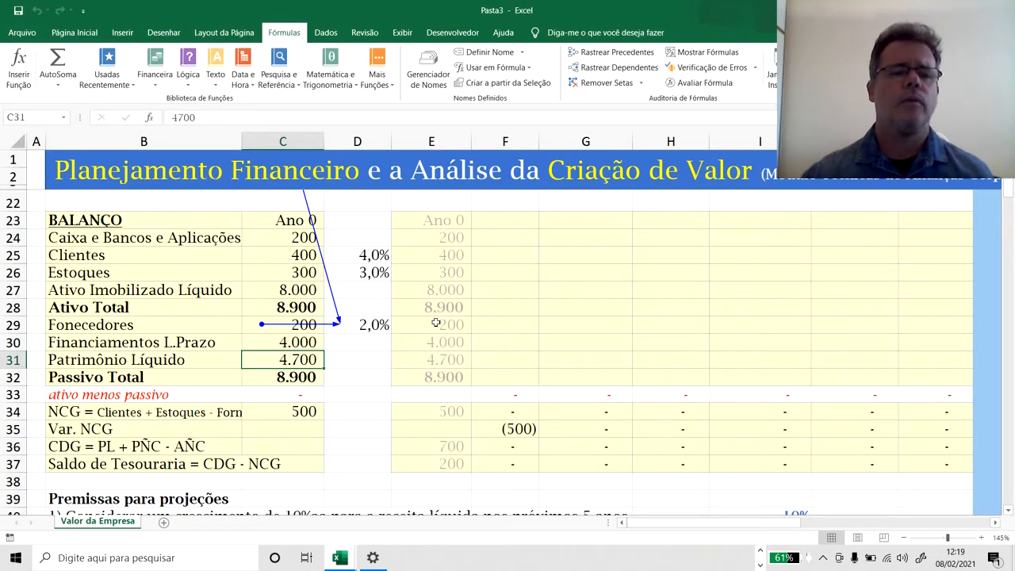
pyautogui.scroll(2, 448, 317)
pyautogui.scroll(1, 447, 318)
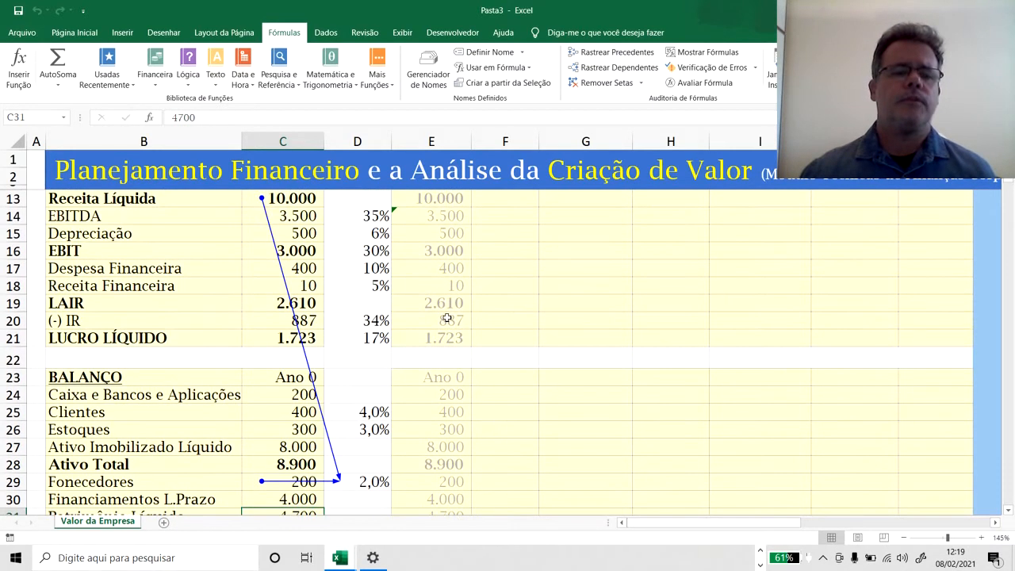
pyautogui.scroll(-3, 447, 317)
pyautogui.scroll(-1, 447, 318)
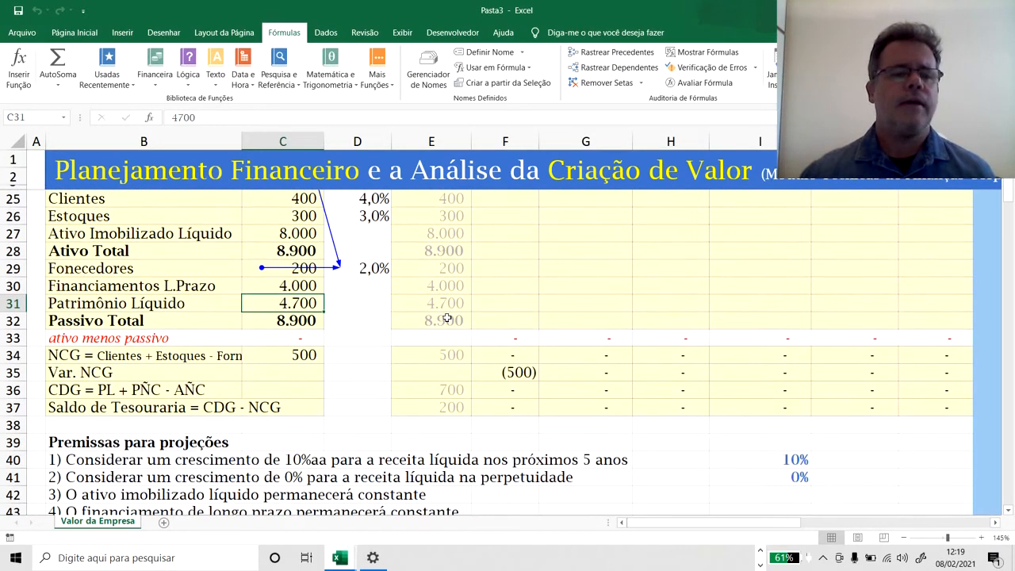
# Inspect the Ano 0 NCG formula in C34 and widen column B to fit the full NCG label.
pyautogui.scroll(-2, 448, 318)
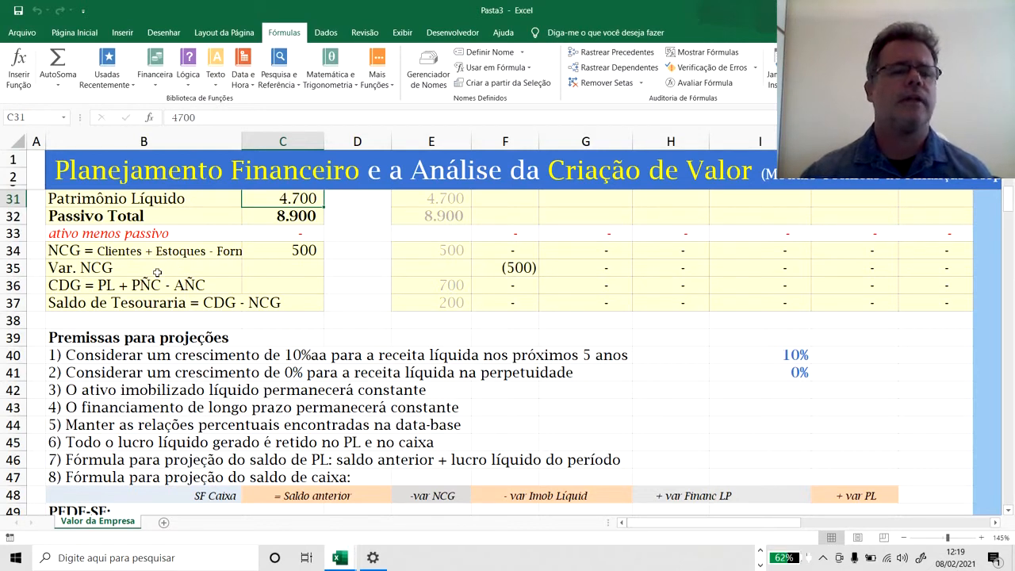
pyautogui.click(278, 250)
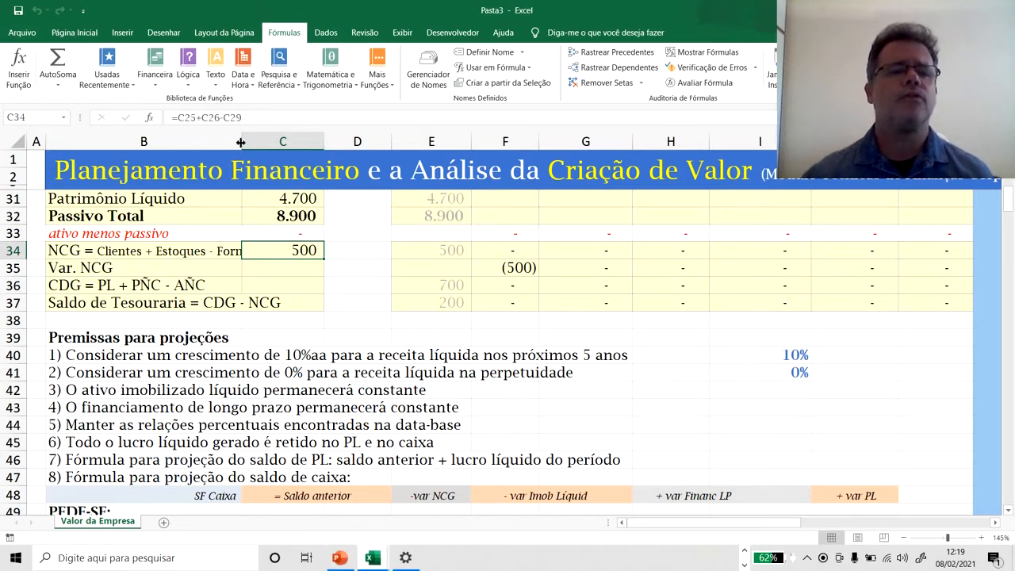
pyautogui.moveTo(242, 141); pyautogui.dragTo(301, 135)
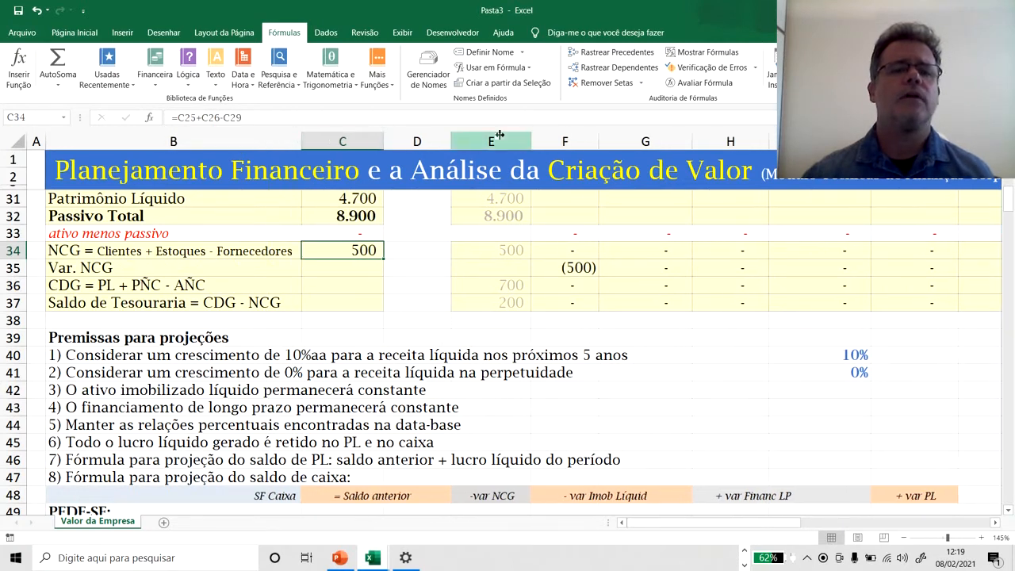
# Trace the precedents of the Ano 0 NCG in C34 and check the Clientes, Estoques and Fonecedores balances that feed it.
pyautogui.click(607, 52)
pyautogui.scroll(2, 382, 280)
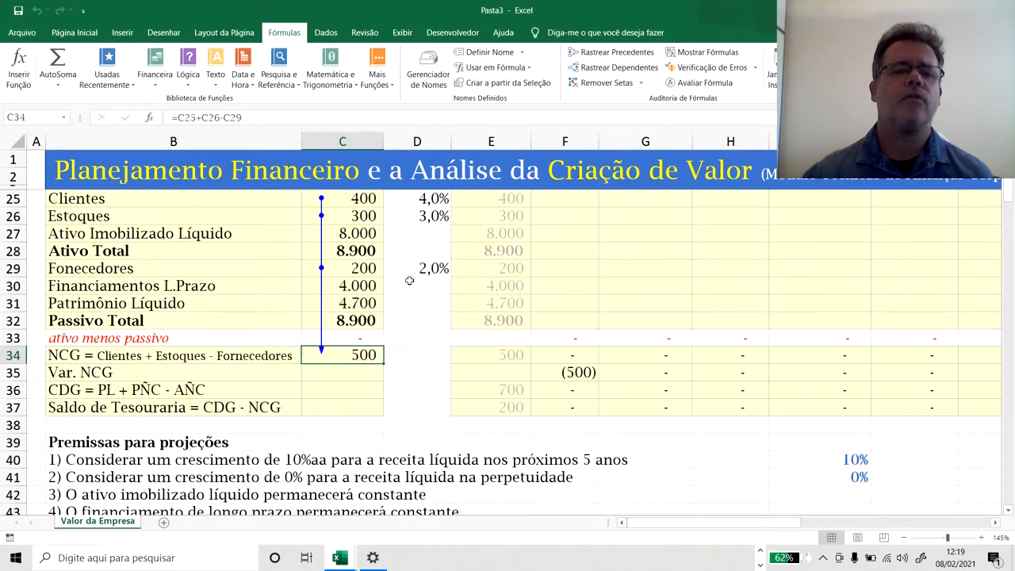
pyautogui.scroll(1, 410, 280)
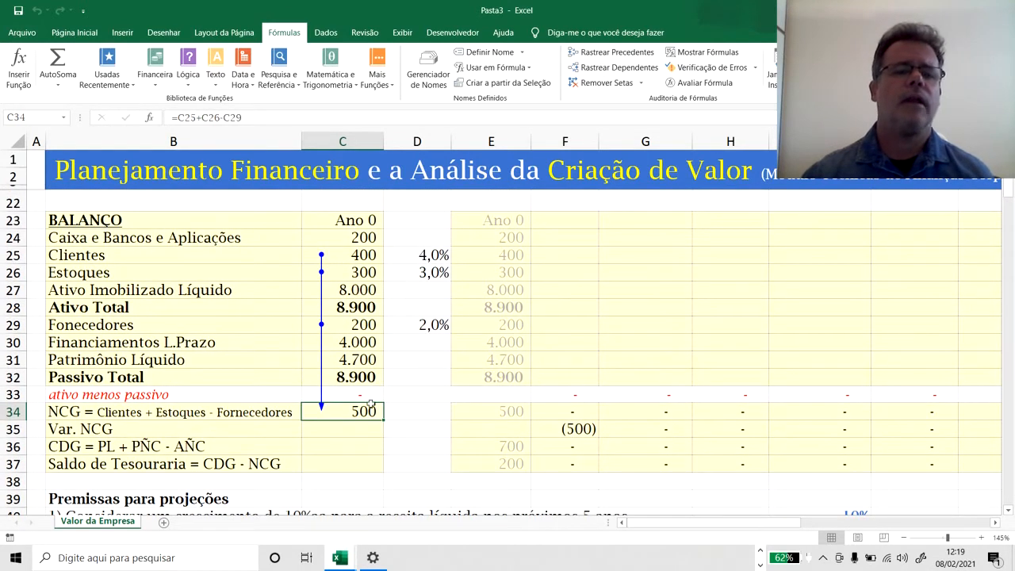
pyautogui.click(369, 254)
pyautogui.click(372, 276)
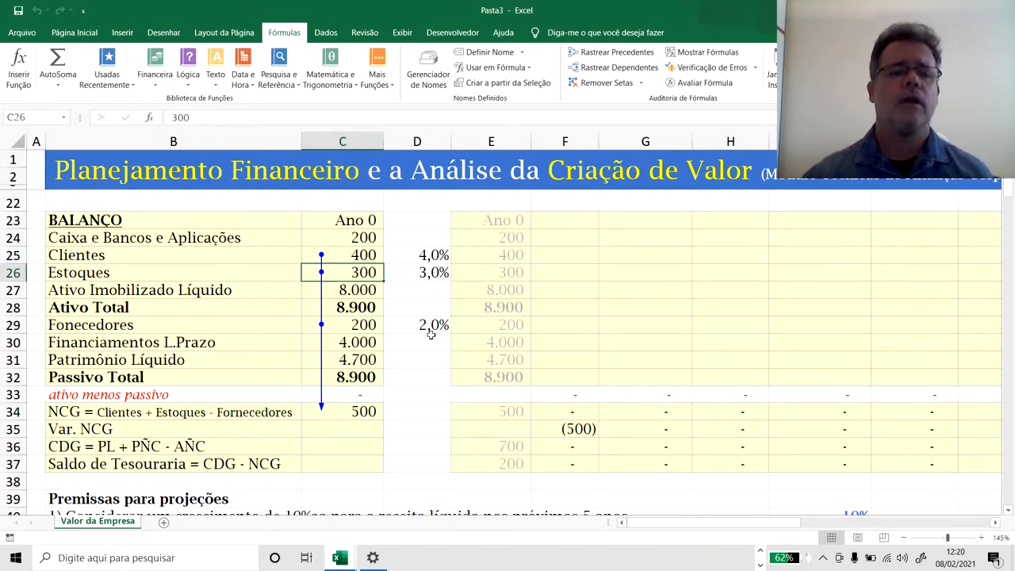
pyautogui.click(363, 325)
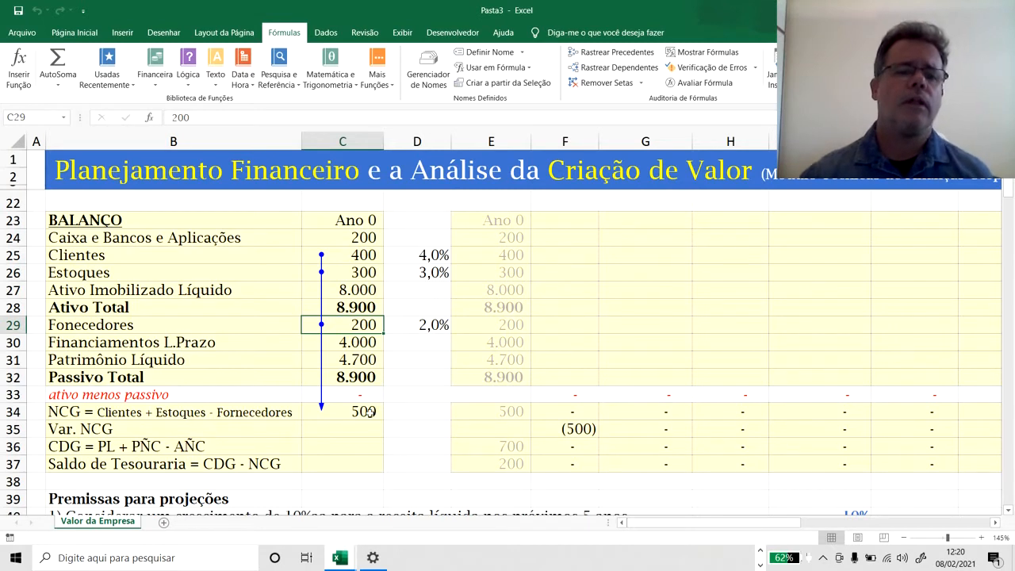
# Inspect the Ano 0 NCG formula in C34 and the revenue growth assumptions for five years and perpetuity in I40 and I41.
pyautogui.click(358, 411)
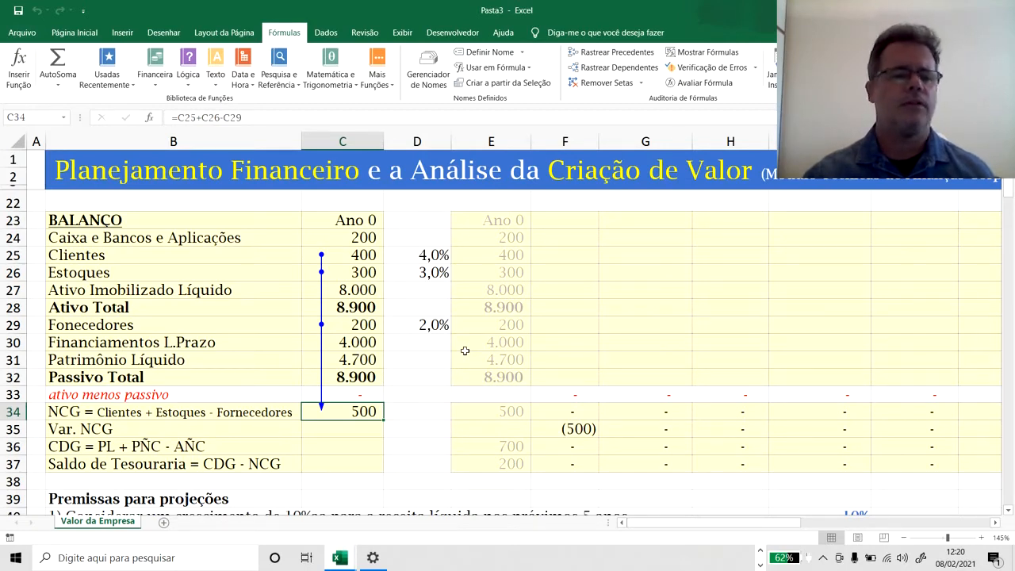
pyautogui.scroll(-4, 465, 350)
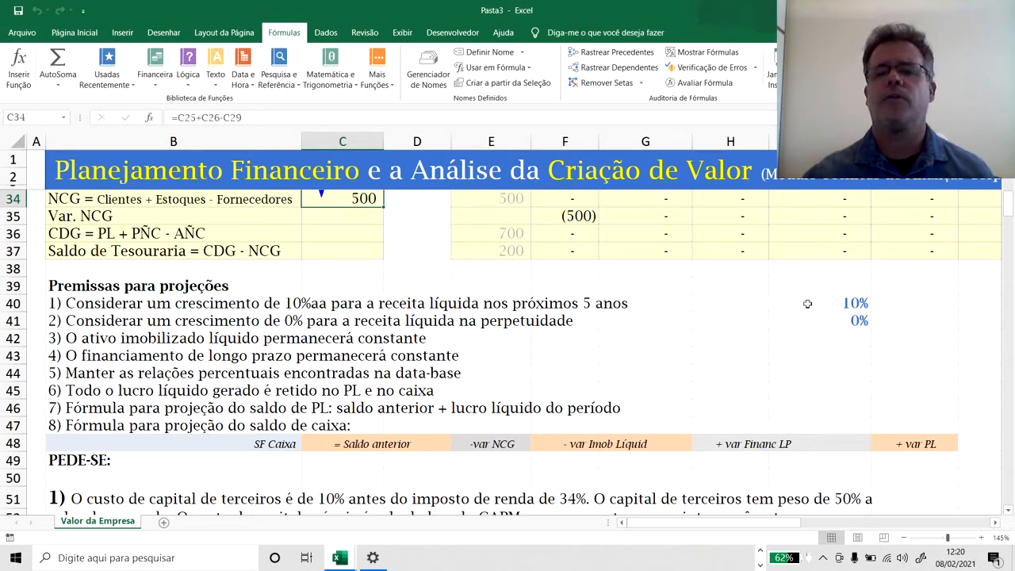
pyautogui.click(807, 304)
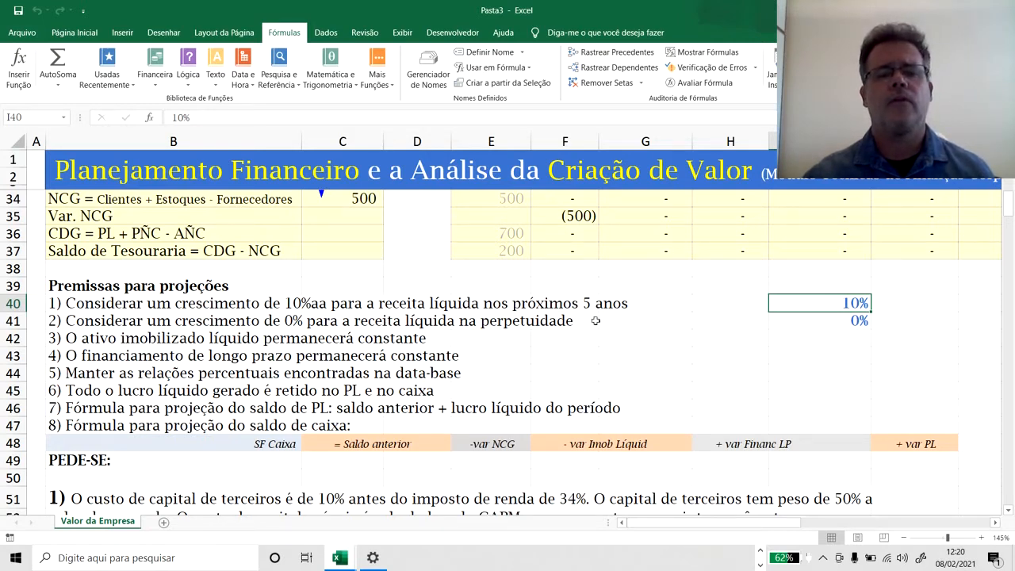
pyautogui.click(799, 323)
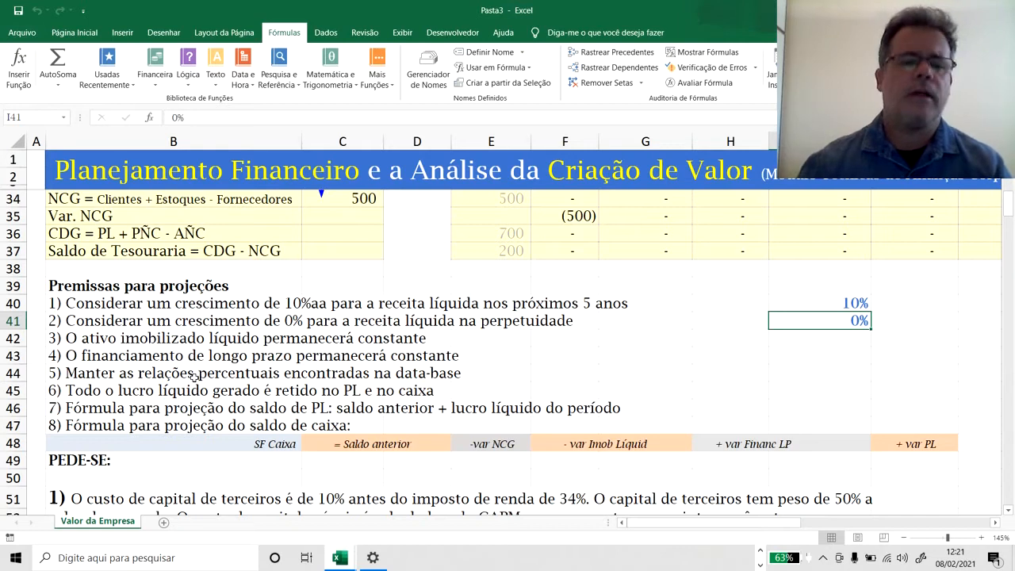
# Read projection assumptions 4 to 6 and check the Balanço percentage ratios that assumption 5 says to maintain.
pyautogui.click(126, 356)
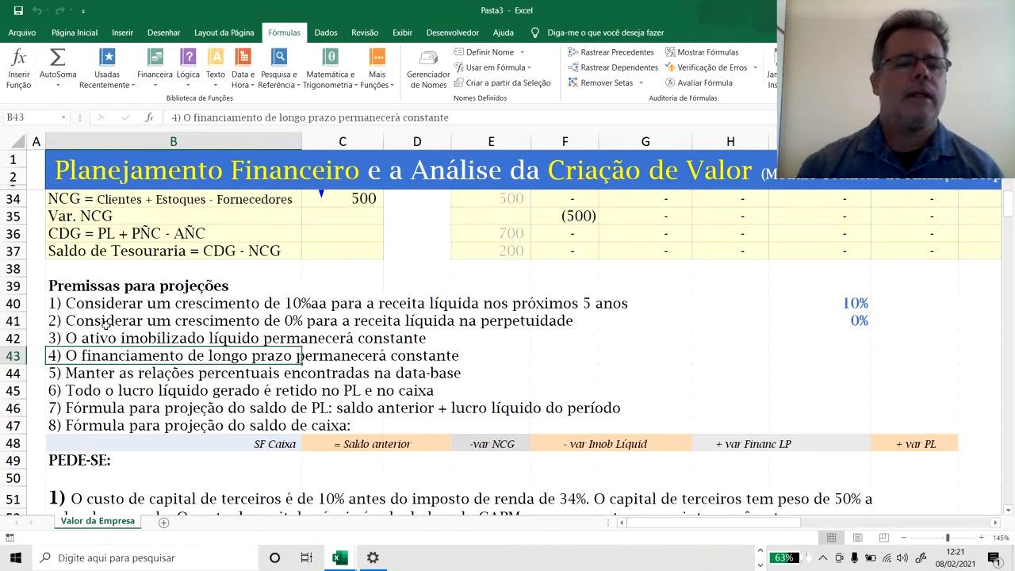
pyautogui.click(95, 386)
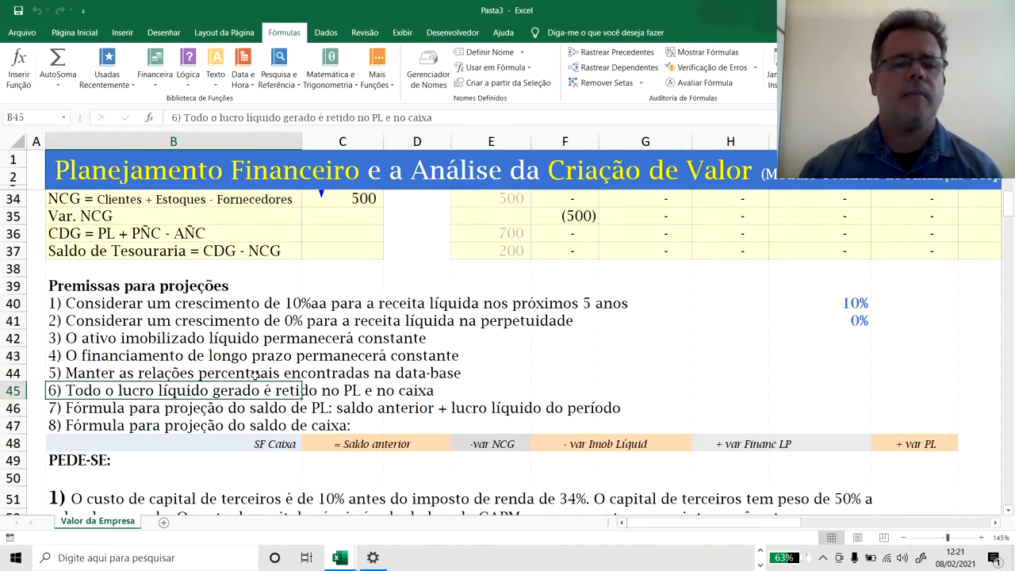
pyautogui.click(255, 376)
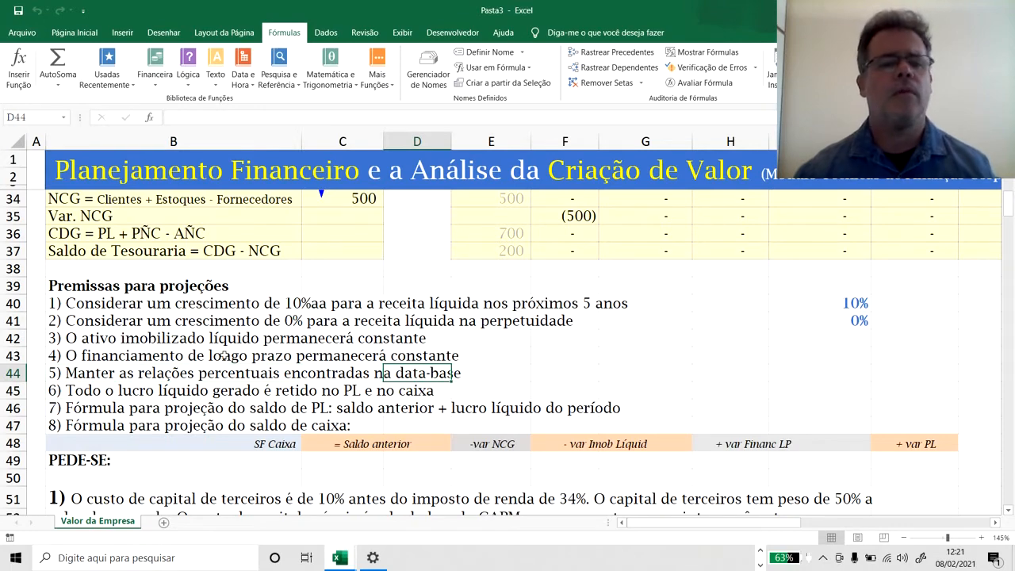
pyautogui.scroll(5, 216, 358)
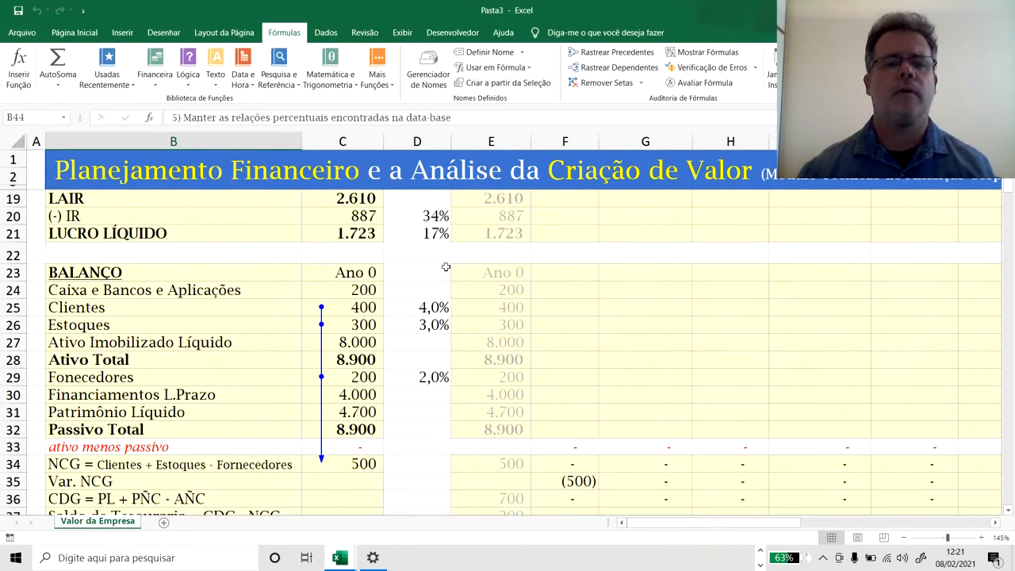
pyautogui.scroll(-7, 409, 362)
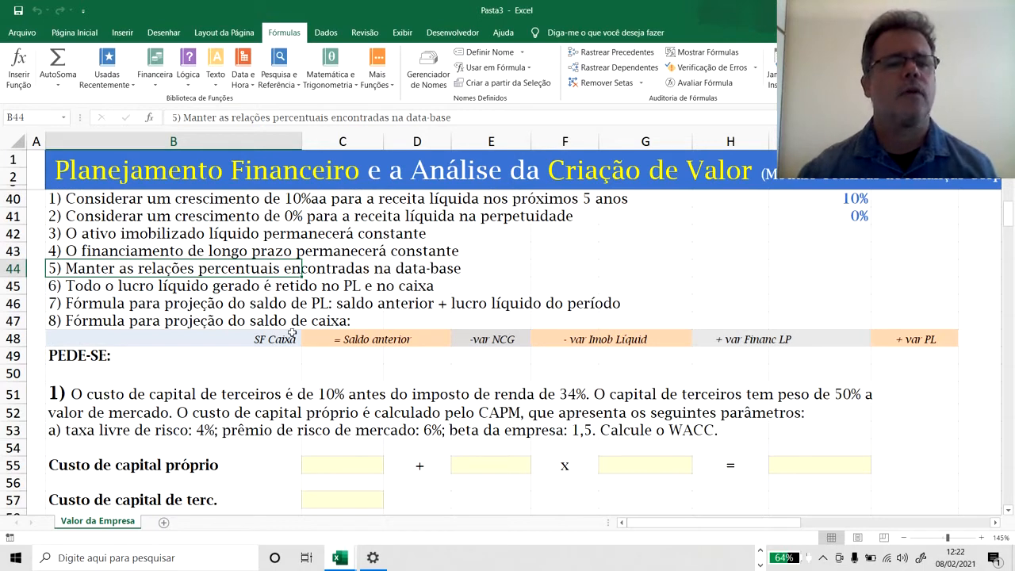
# Read assumption 6 on retaining net profit and assumption 7 on projecting the PL balance in B45 and B46.
pyautogui.click(108, 282)
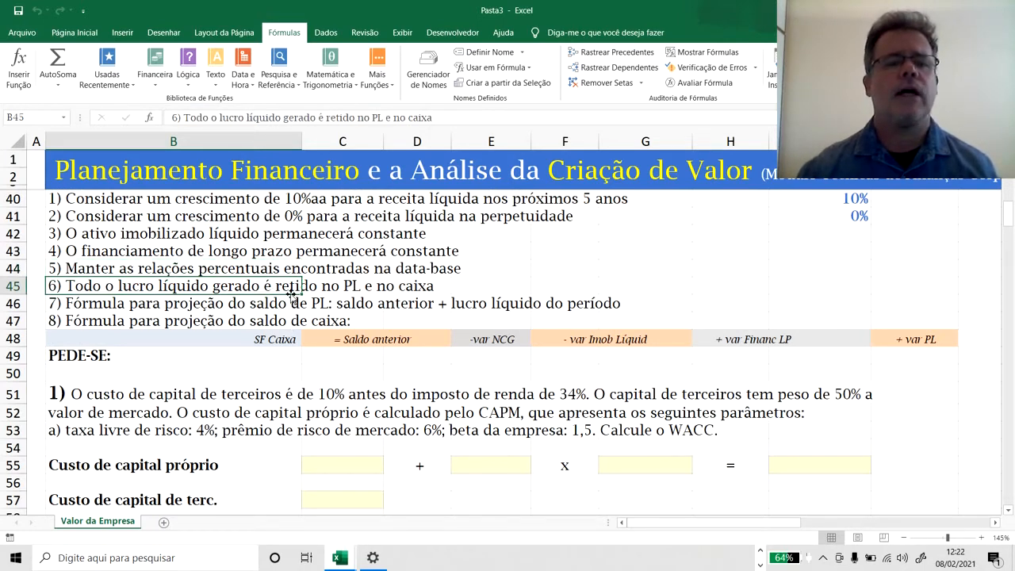
pyautogui.click(479, 292)
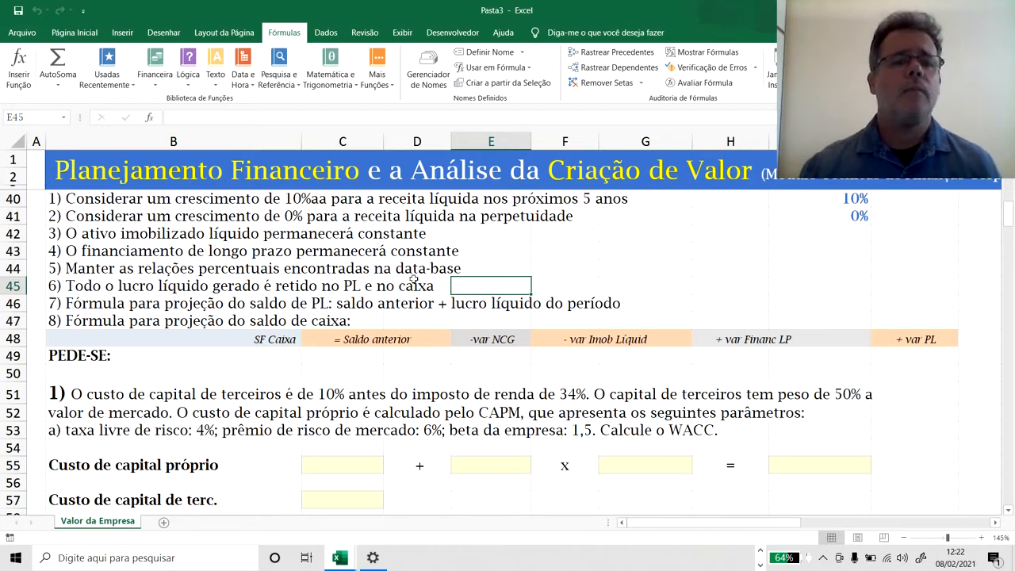
pyautogui.click(299, 272)
pyautogui.click(117, 306)
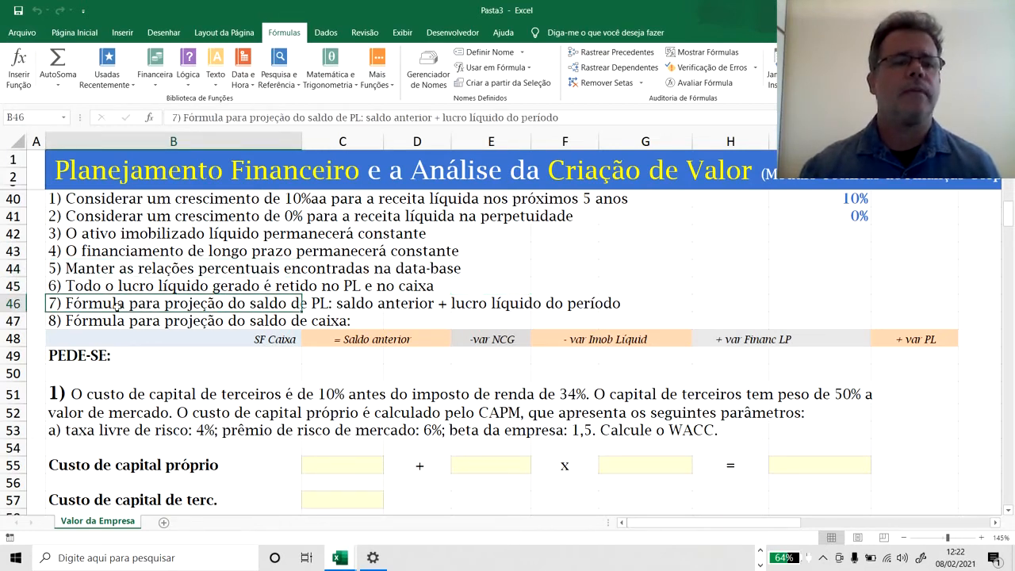
pyautogui.click(470, 286)
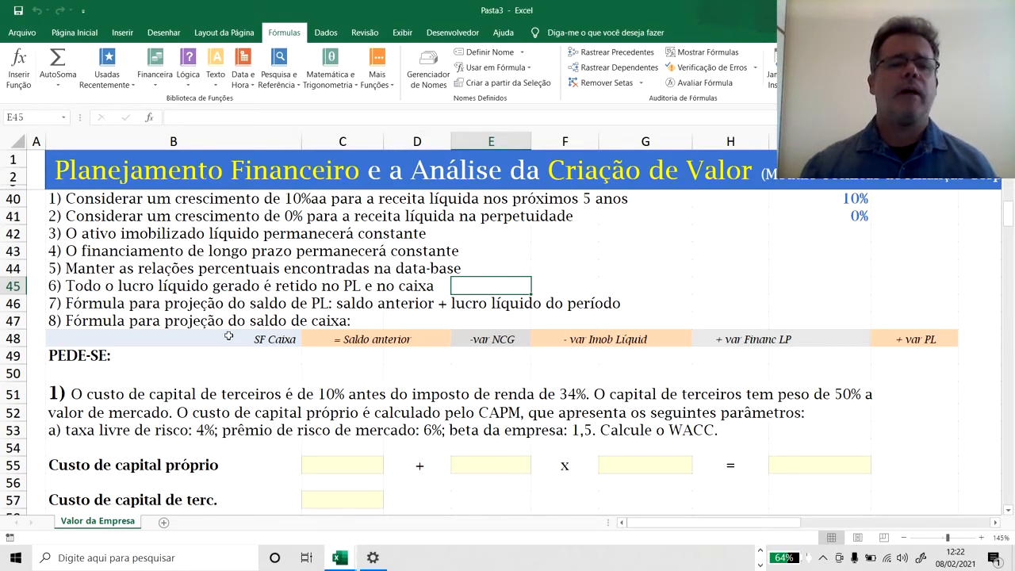
# Read assumption 8 in B47 and examine the components of the SF Caixa projection formula across row 48.
pyautogui.click(114, 320)
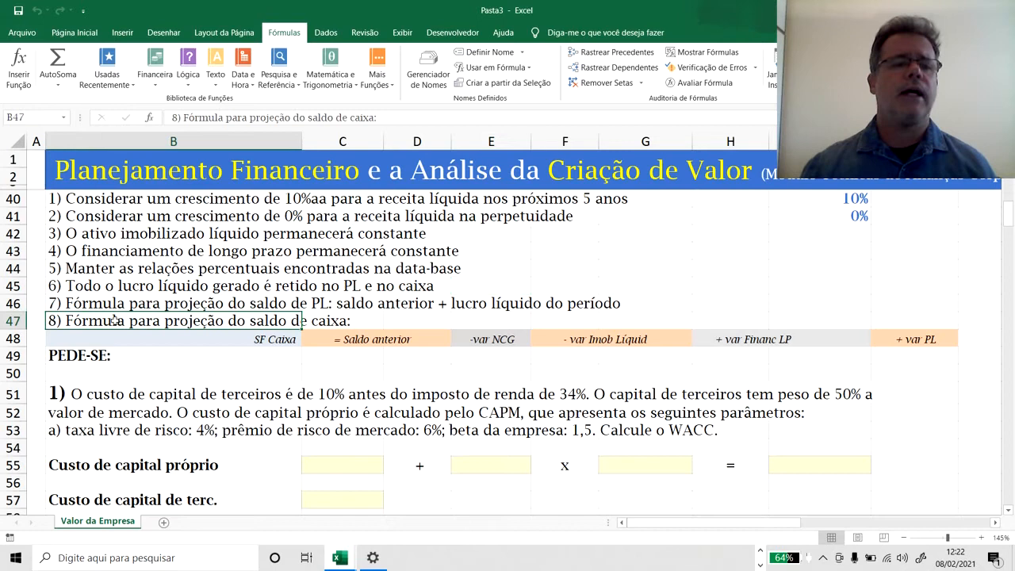
pyautogui.click(191, 357)
pyautogui.click(131, 321)
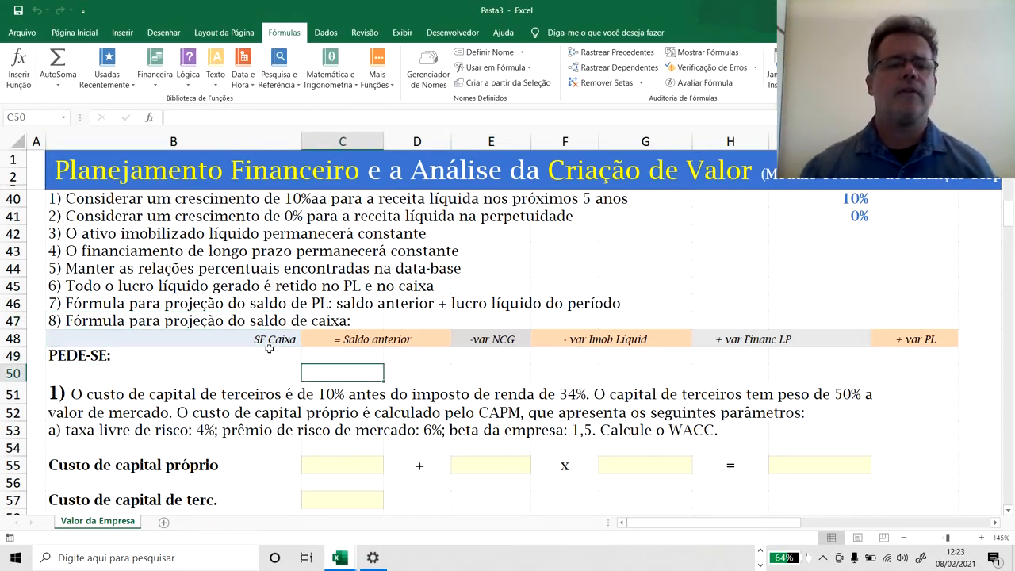
pyautogui.moveTo(270, 339); pyautogui.dragTo(916, 338)
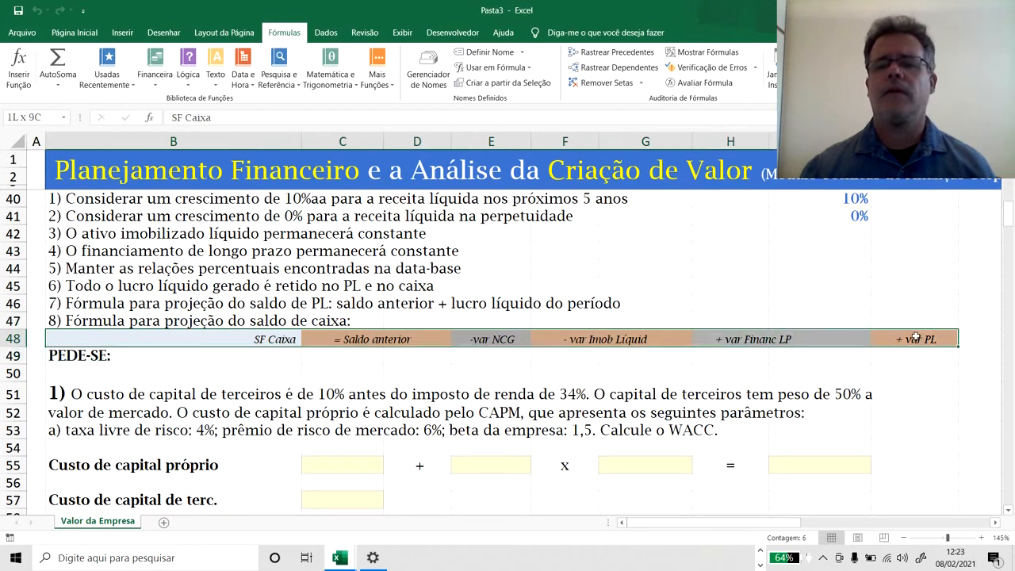
pyautogui.click(428, 374)
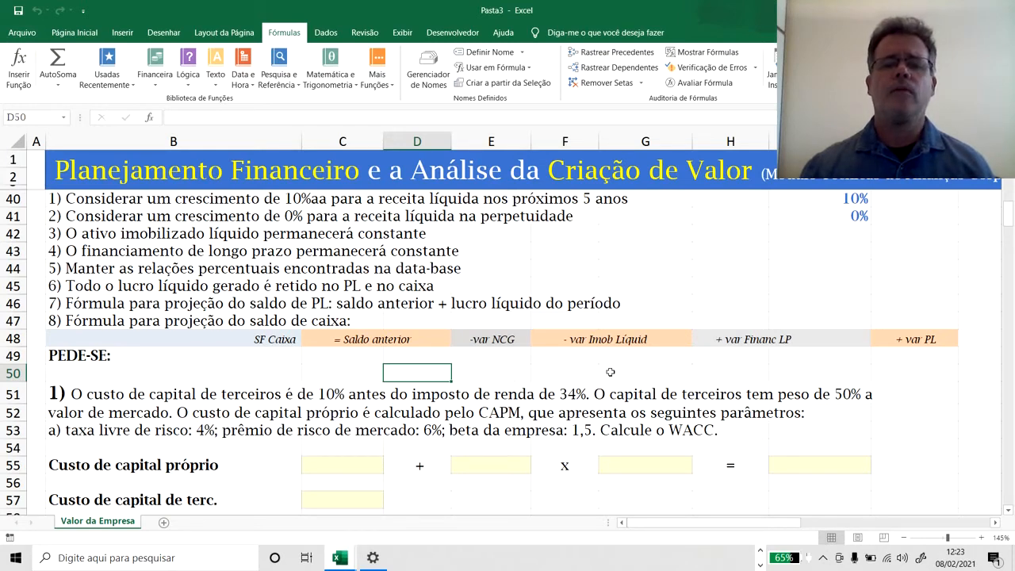
# Correct the label in F48 to "- var Imob Líquido".
pyautogui.click(542, 343)
pyautogui.doubleClick(541, 343)
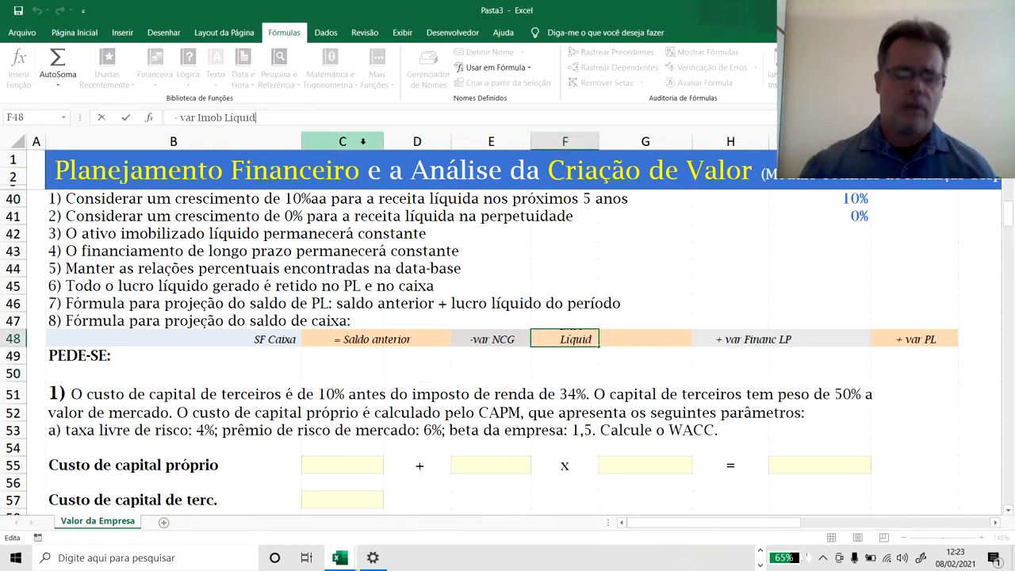
pyautogui.write('o')
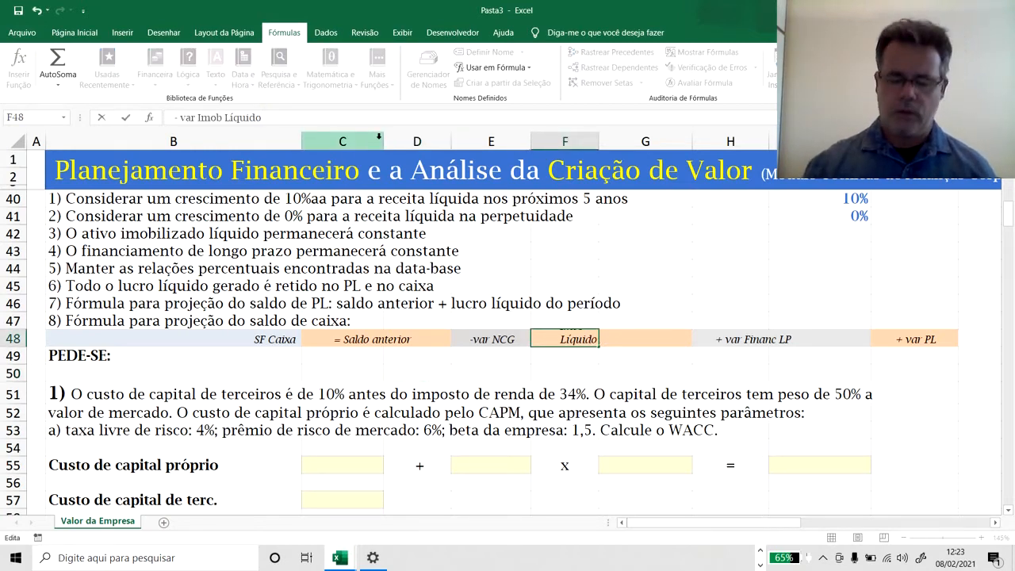
pyautogui.press('Return')
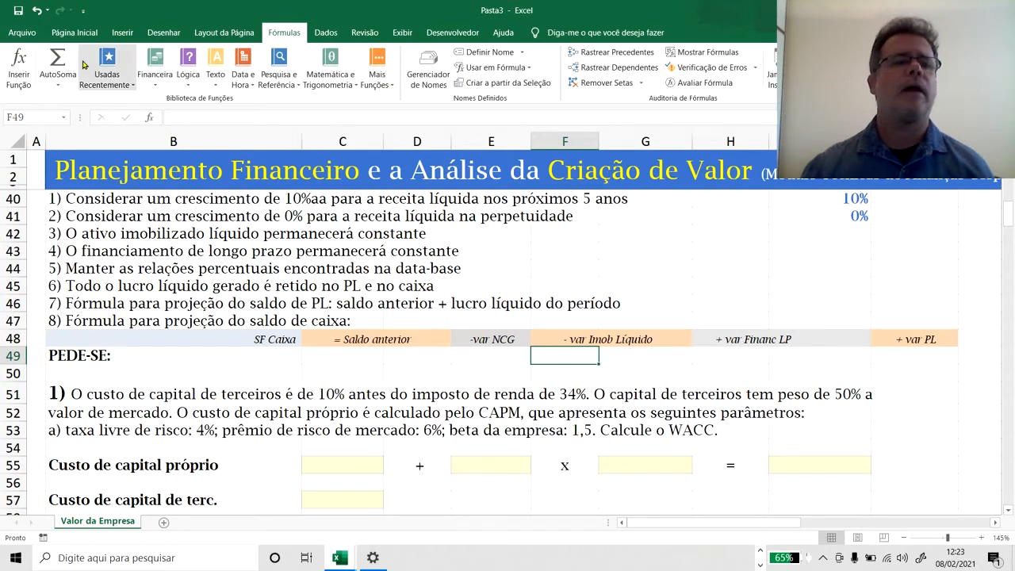
# Try to save the workbook to OneDrive Documentos, and choose MEUS DADOS > DOMINANDO FINANCAS in Área de Trabalho for a copy.
pyautogui.hotkey('ctrl', 's')
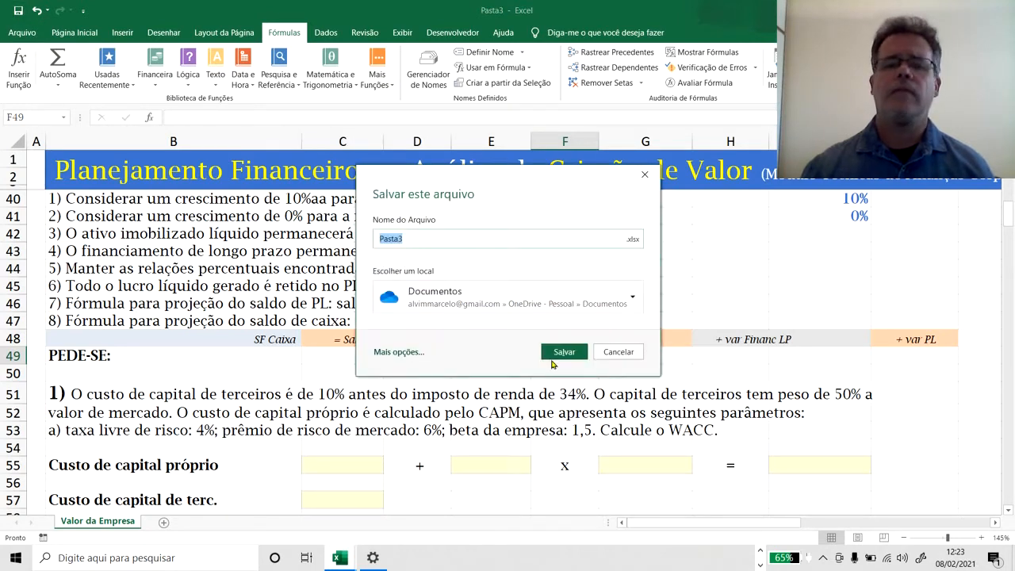
pyautogui.click(564, 353)
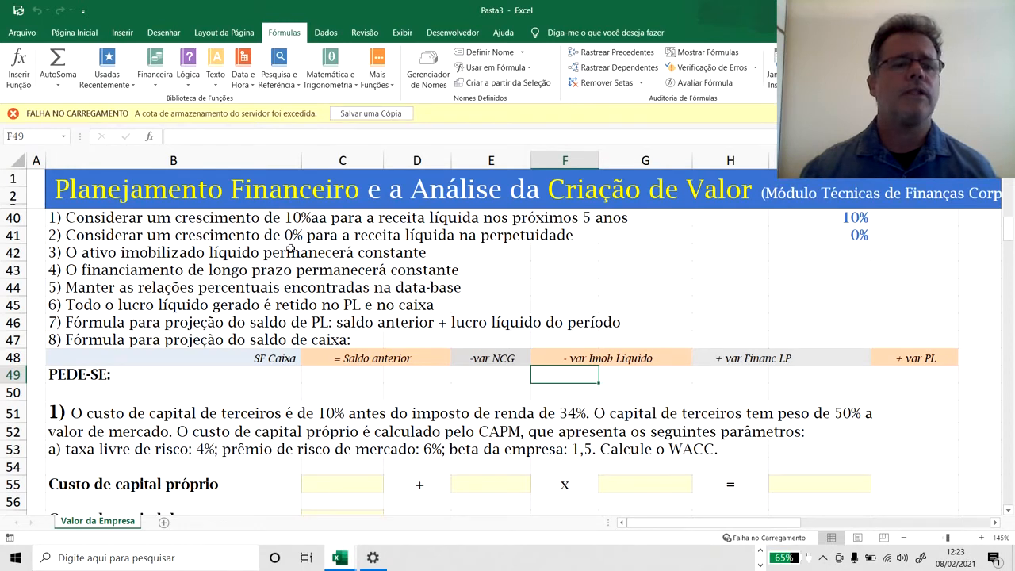
pyautogui.click(390, 116)
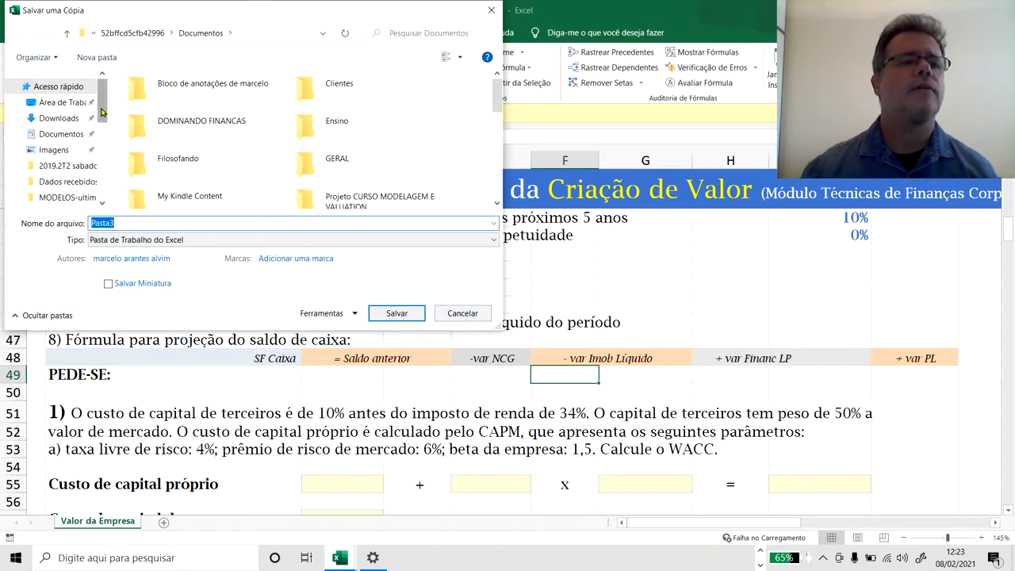
pyautogui.click(62, 103)
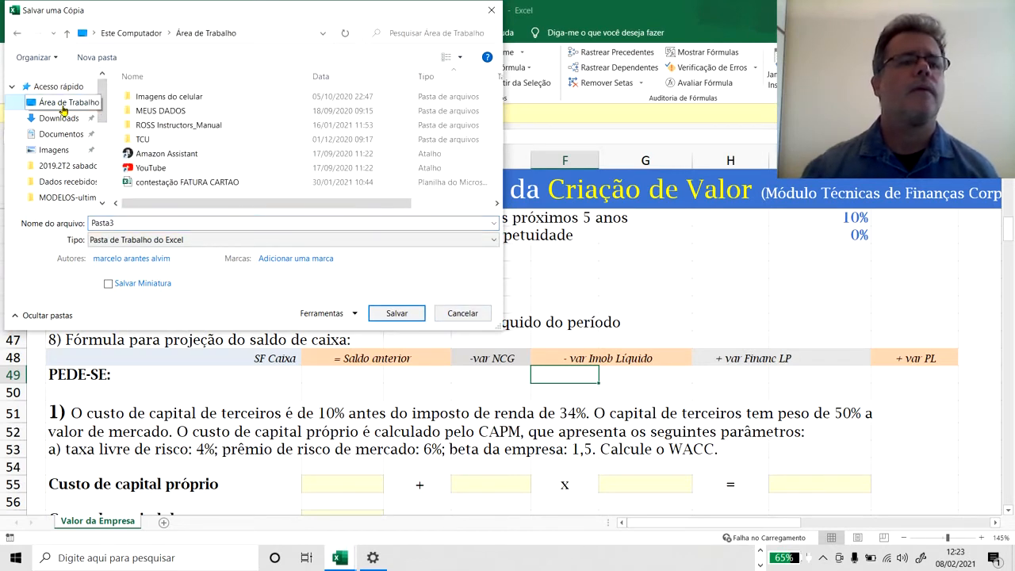
pyautogui.doubleClick(166, 110)
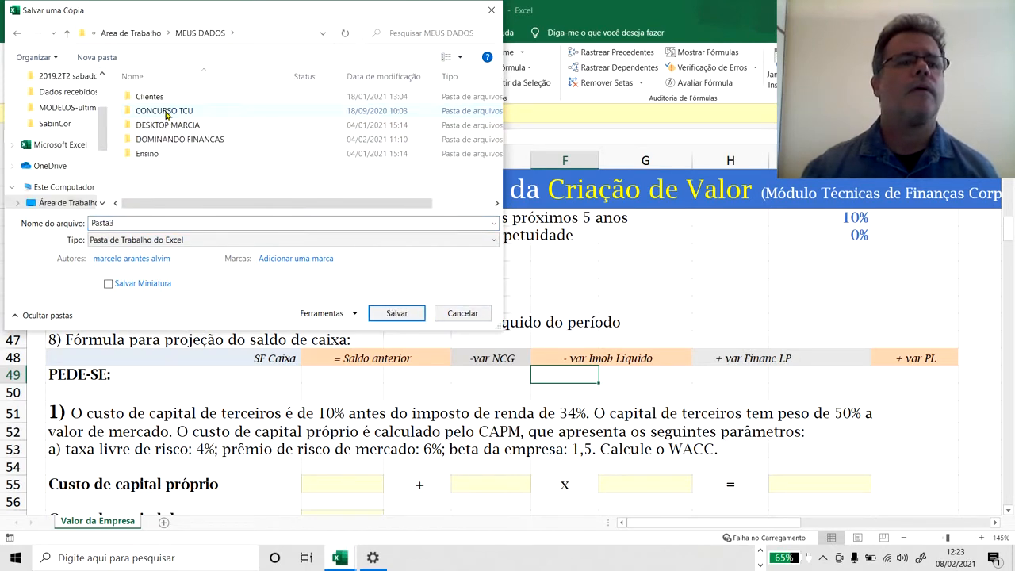
pyautogui.doubleClick(171, 140)
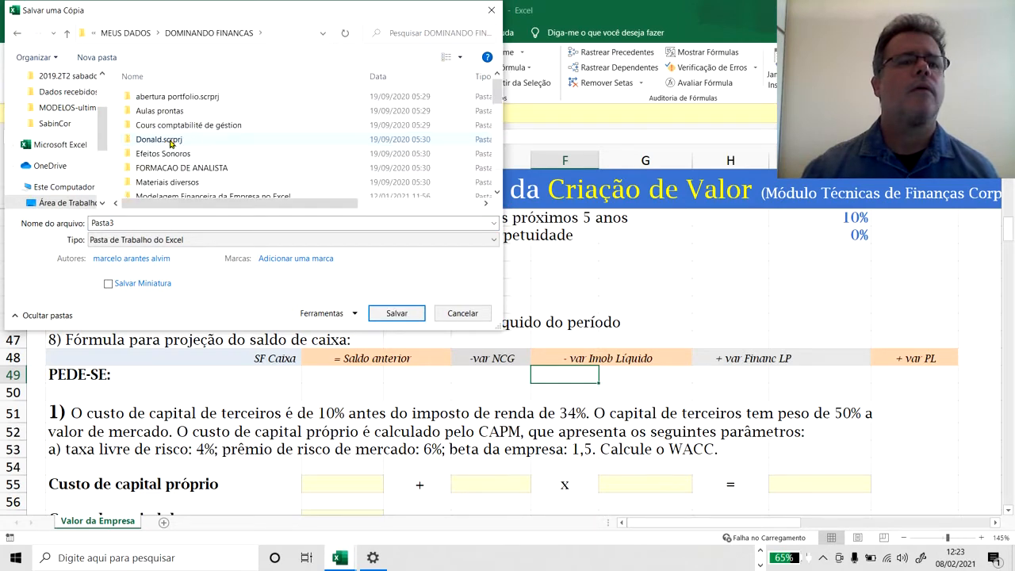
pyautogui.scroll(-2, 176, 162)
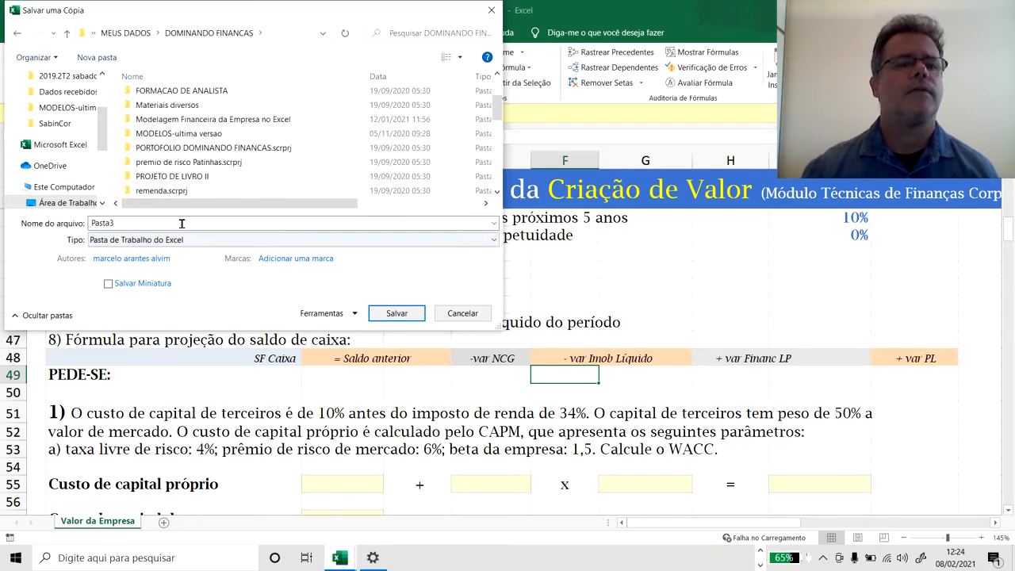
# Name the workbook copy "aula planejamento" and save it as a Pasta de Trabalho do Excel.
pyautogui.click(181, 224)
pyautogui.write('aul')
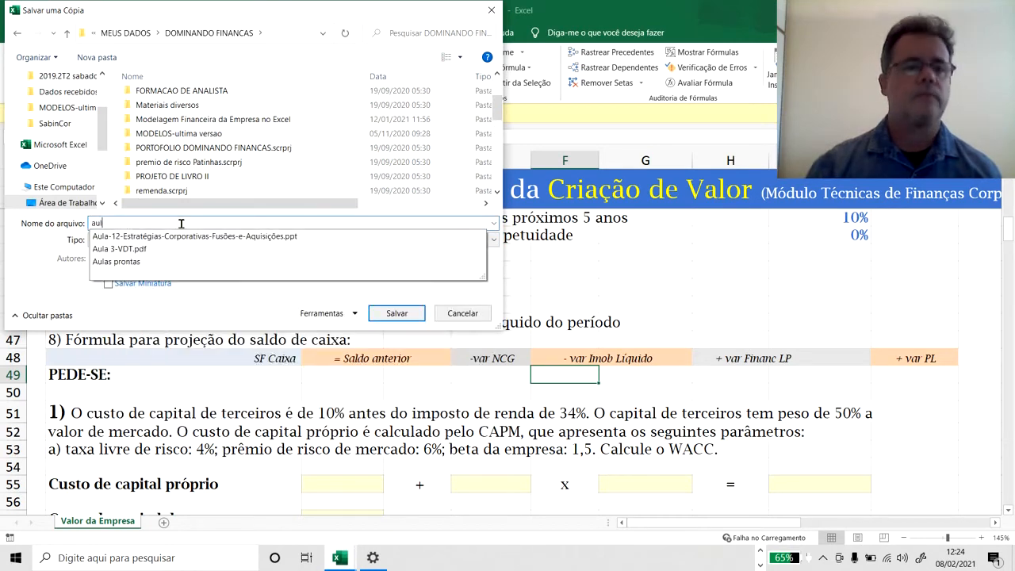
pyautogui.write('a planej')
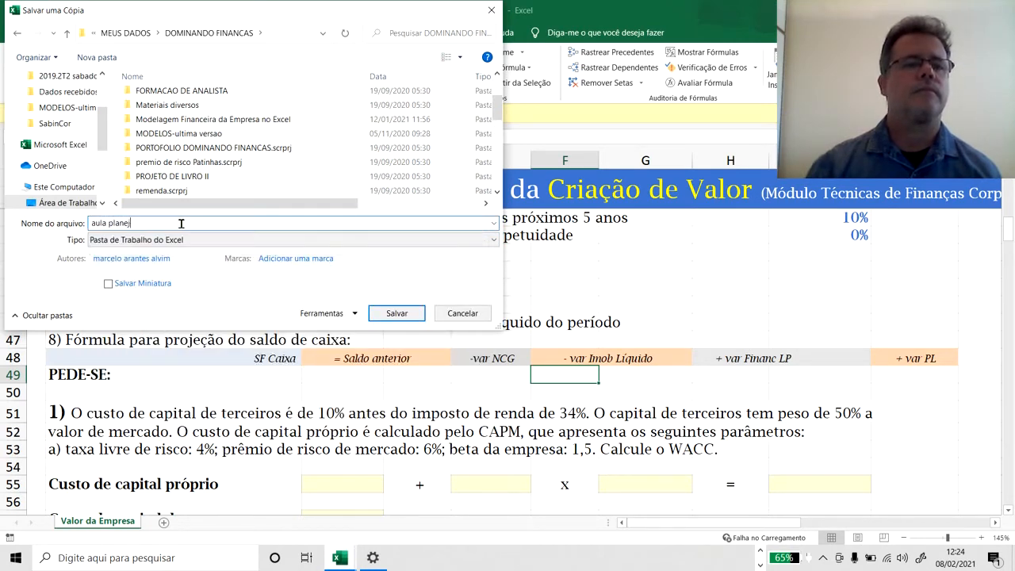
pyautogui.write('amento')
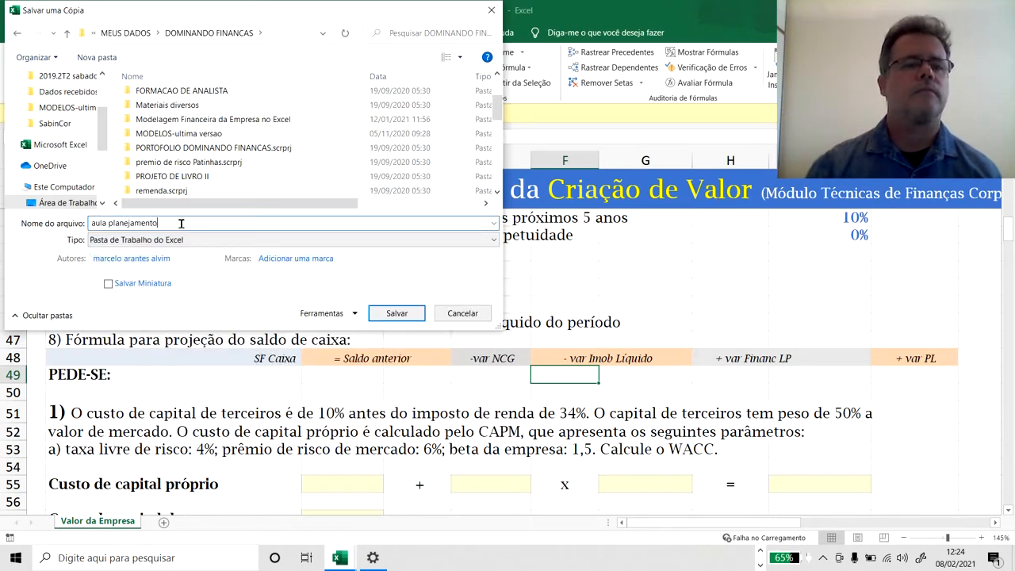
pyautogui.click(393, 311)
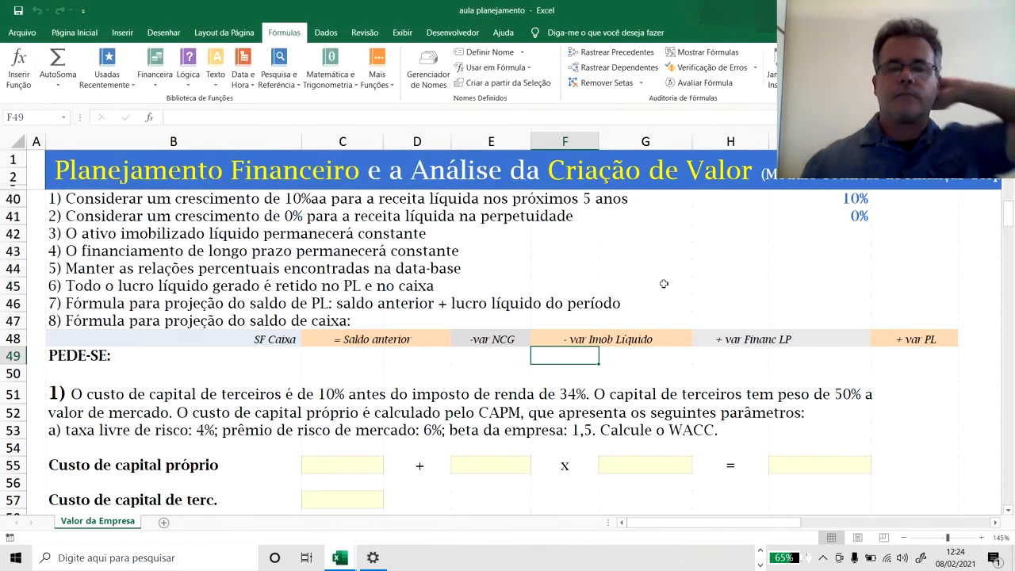
# Return to the Resultado and Balanço statements and zoom out to 140% to fit the Projeções columns through Perp.
pyautogui.click(664, 284)
pyautogui.click(647, 251)
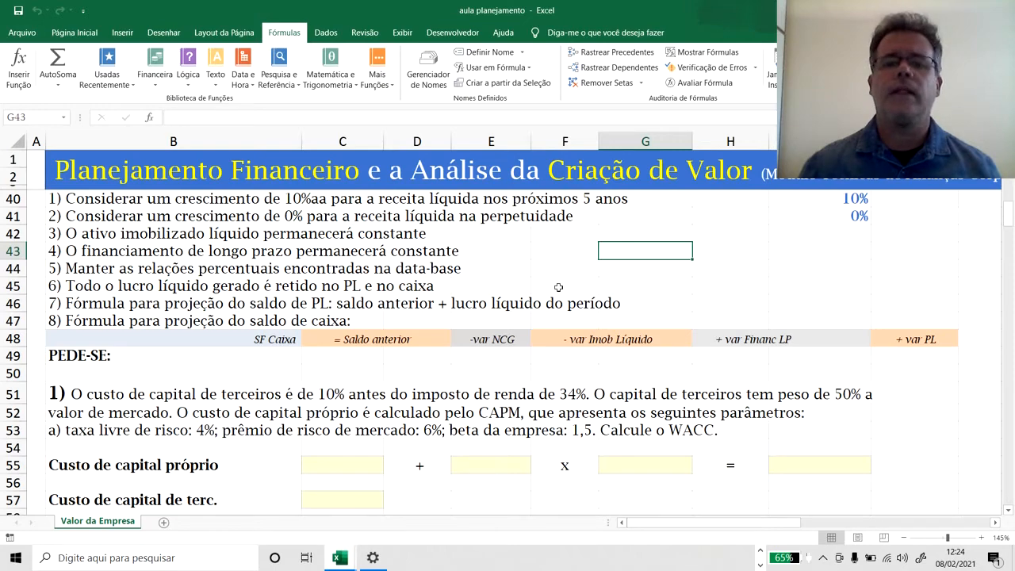
pyautogui.scroll(12, 558, 287)
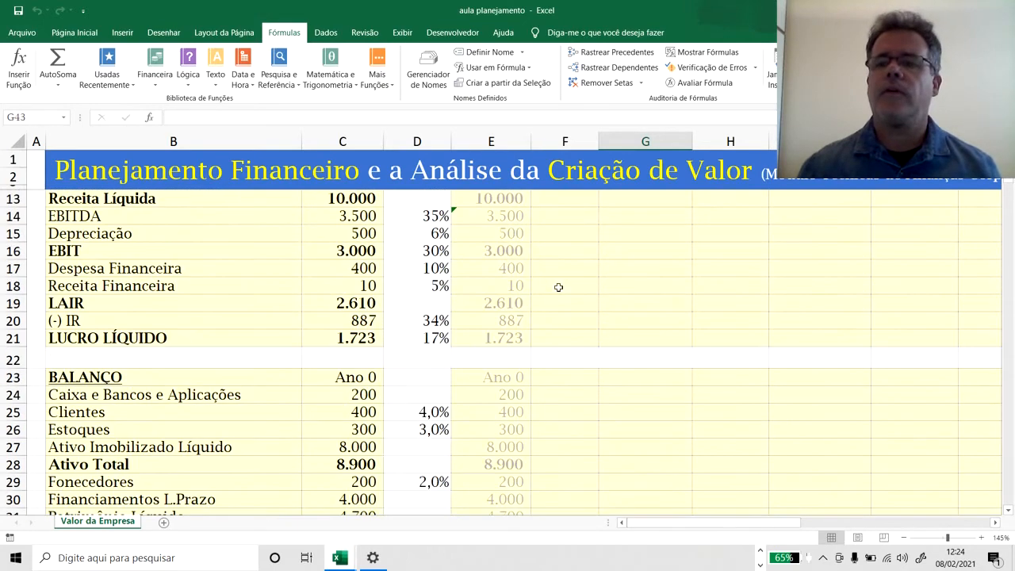
pyautogui.scroll(-2, 559, 287)
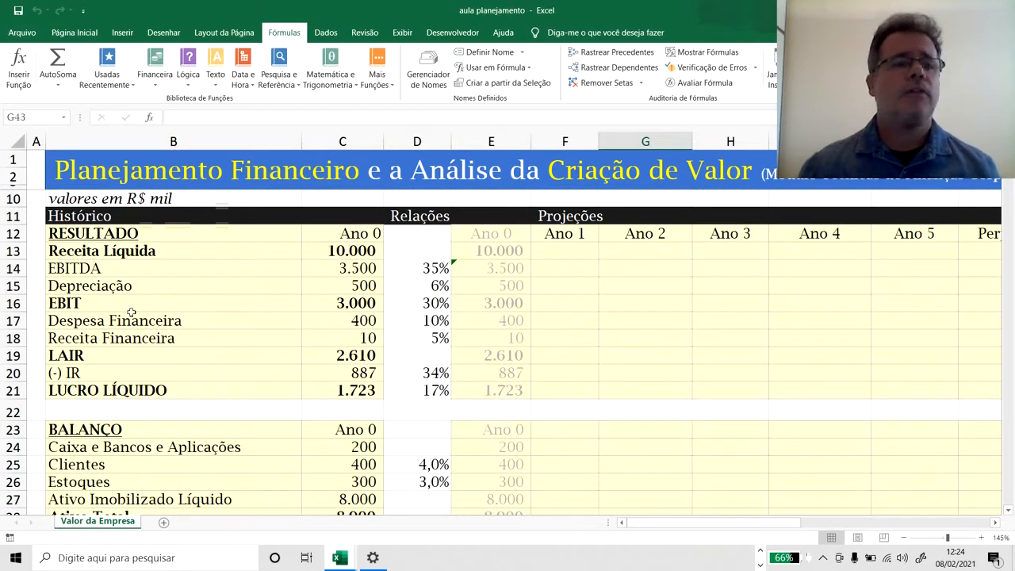
pyautogui.click(903, 537)
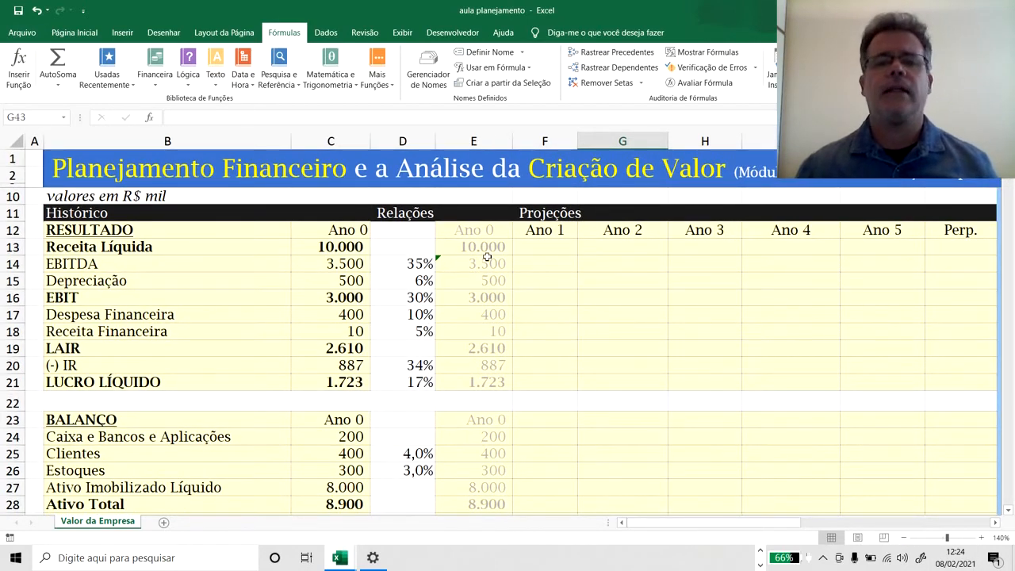
# Project Ano 1 Receita Líquida in F13 with the formula =E13*(1+$I$40), keeping the growth rate reference absolute.
pyautogui.click(526, 252)
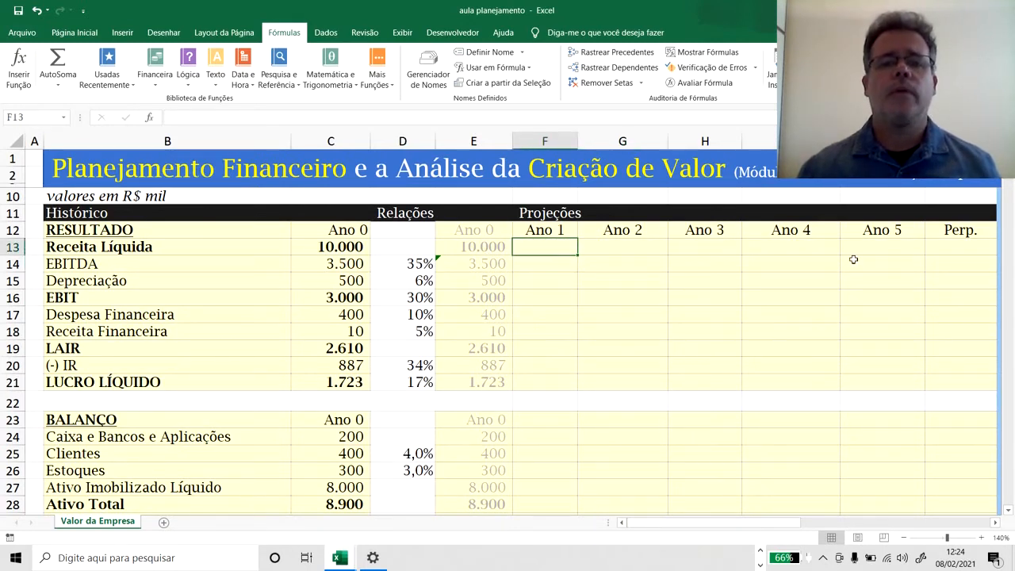
pyautogui.write('=')
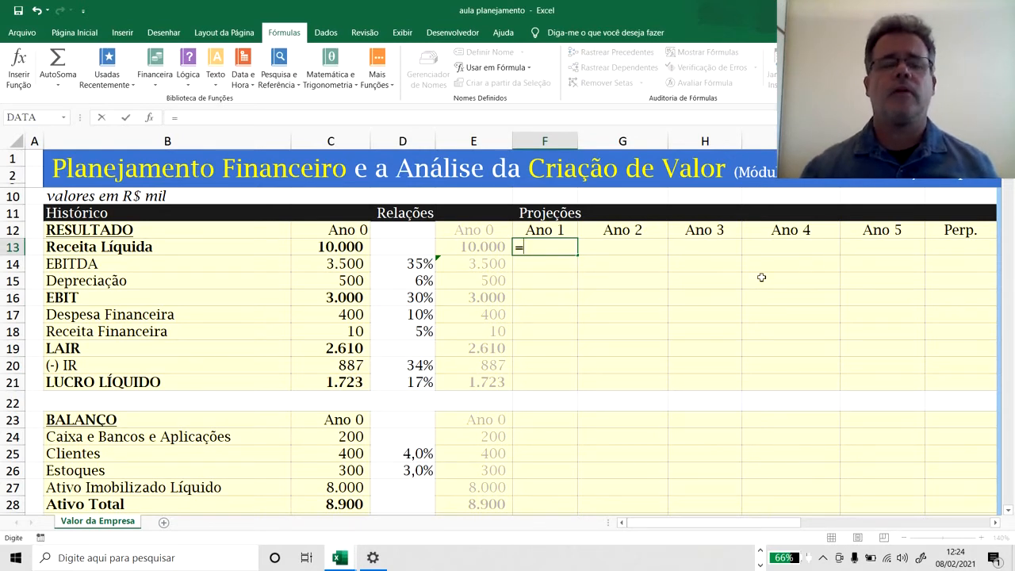
pyautogui.click(480, 247)
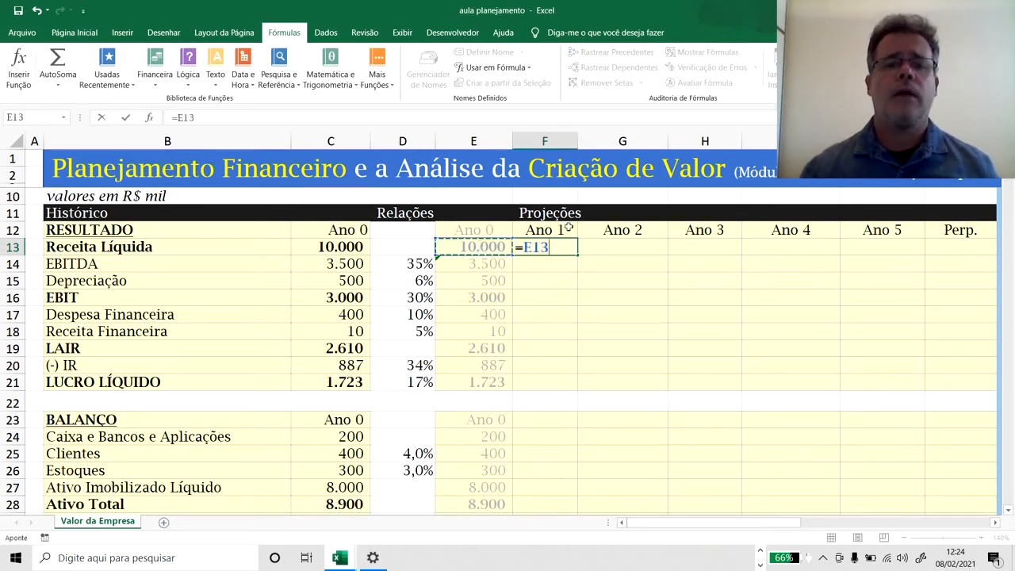
pyautogui.write('*')
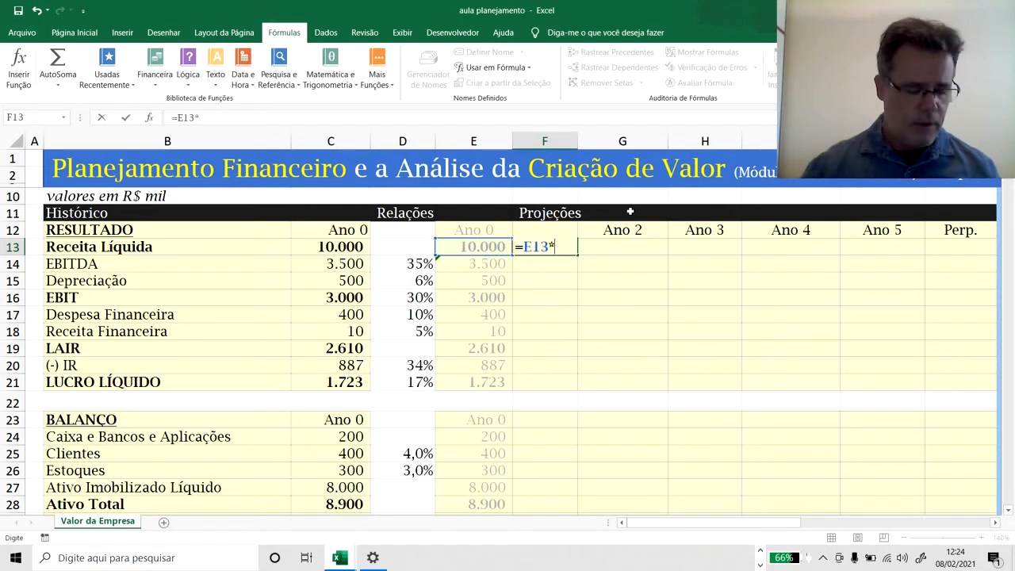
pyautogui.write('(')
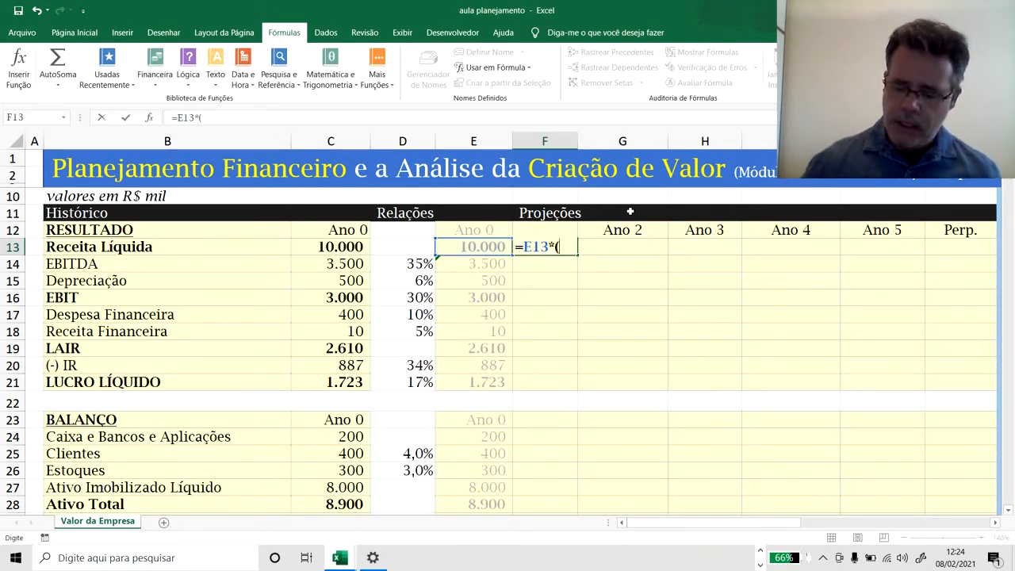
pyautogui.write('+')
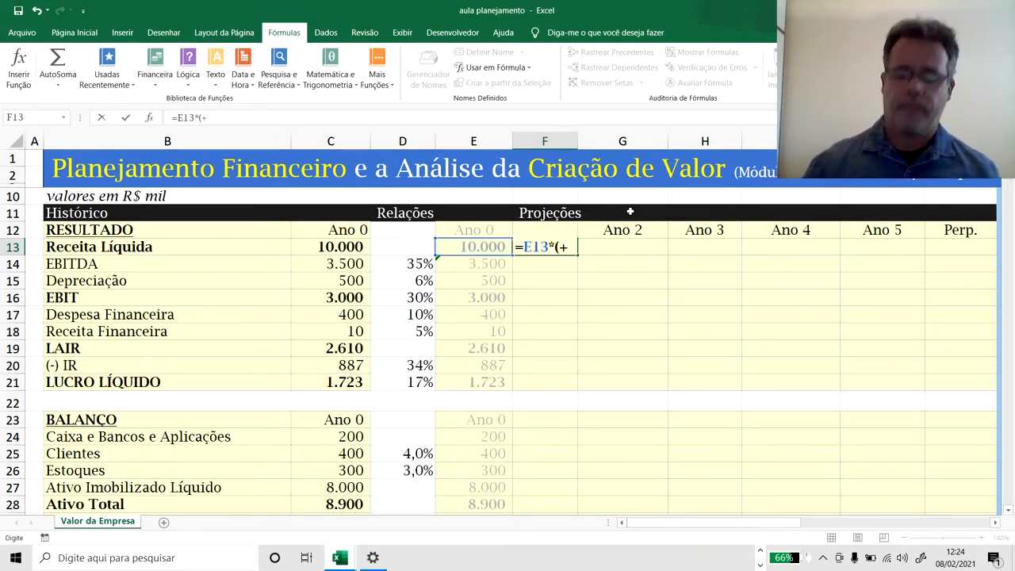
pyautogui.press('BackSpace')
pyautogui.write('2')
pyautogui.press('BackSpace')
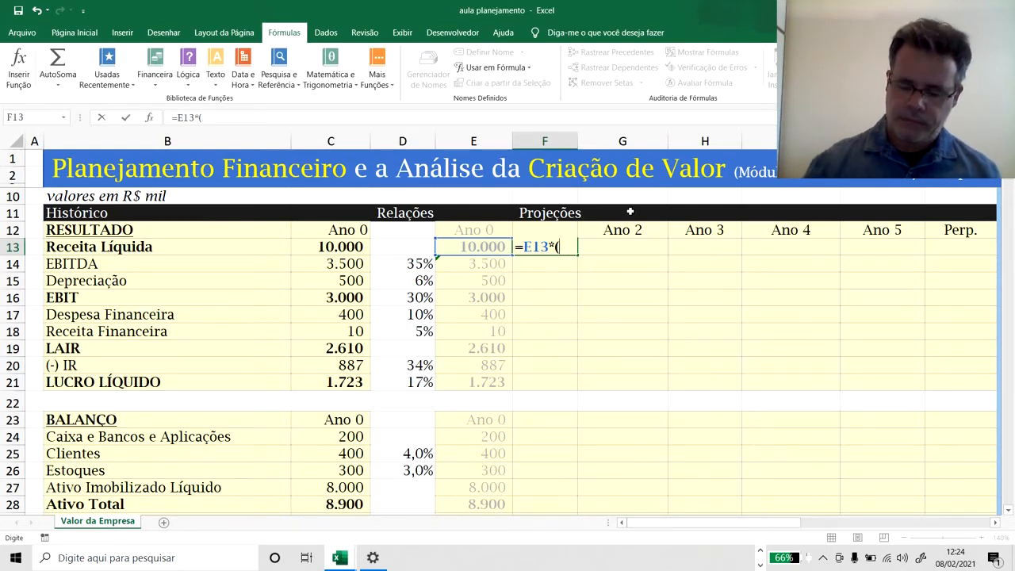
pyautogui.write('1+')
pyautogui.scroll(-3, 627, 287)
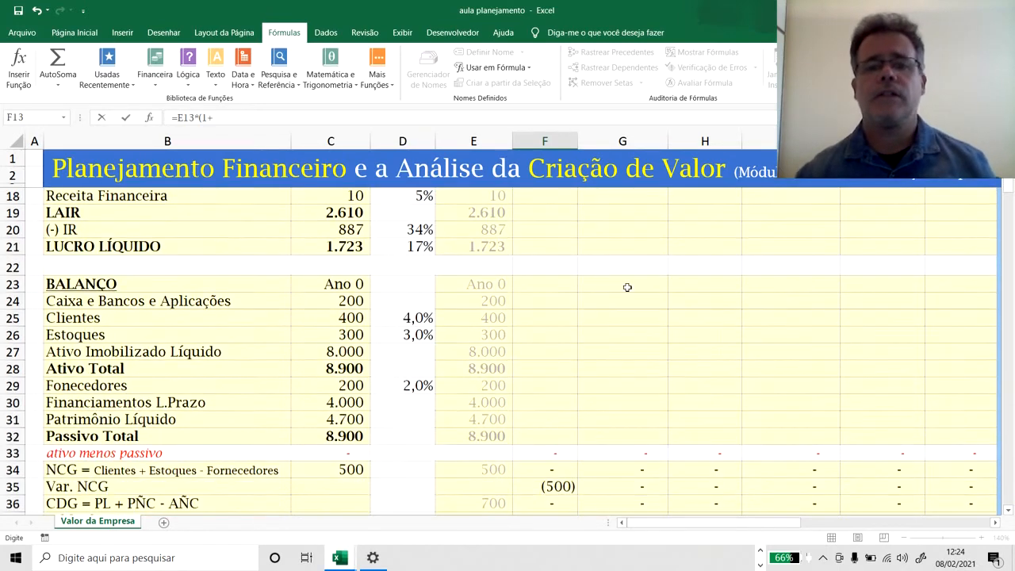
pyautogui.scroll(-5, 627, 287)
pyautogui.click(763, 344)
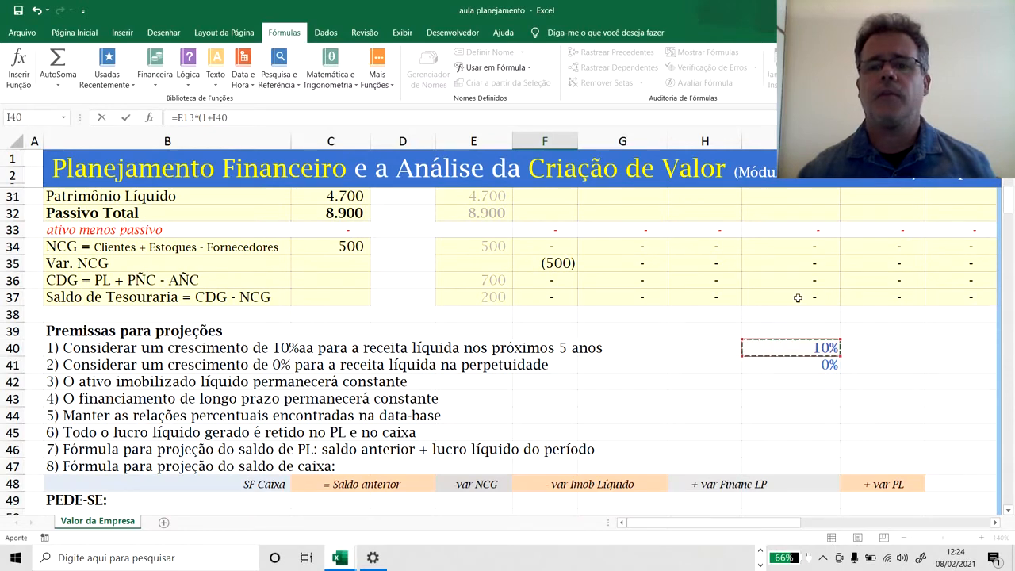
pyautogui.press('F4')
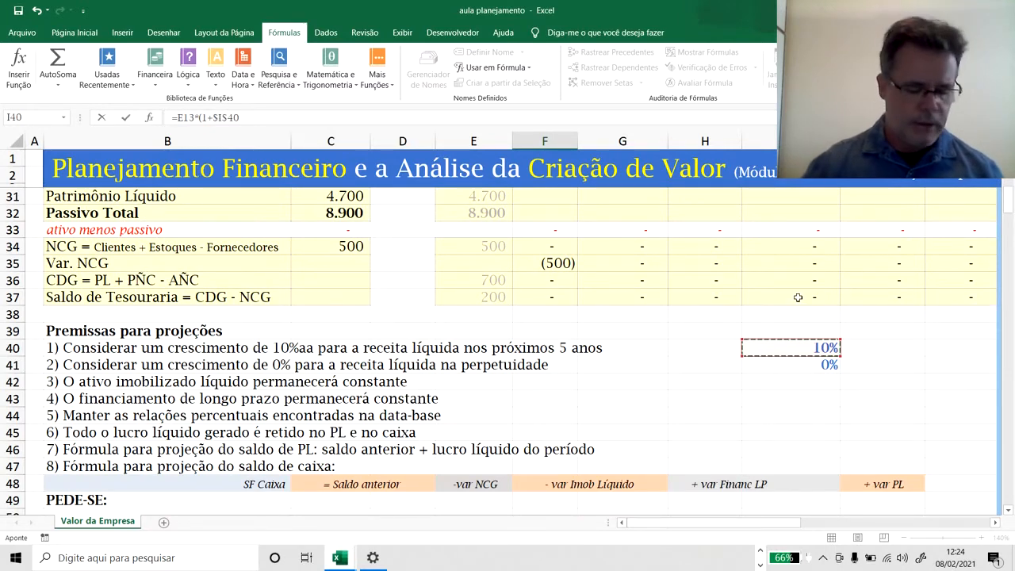
pyautogui.write(')')
pyautogui.press('Return')
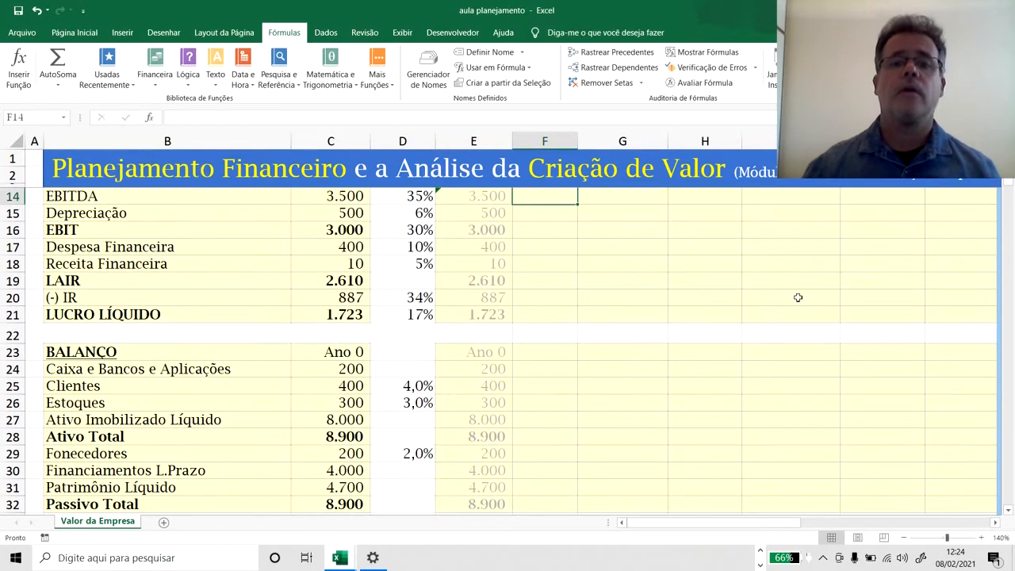
# Copy the Ano 1 Receita Líquida formula from F13 across G13:J13 for Ano 2 to Ano 5.
pyautogui.press('Up')
pyautogui.scroll(2, 798, 297)
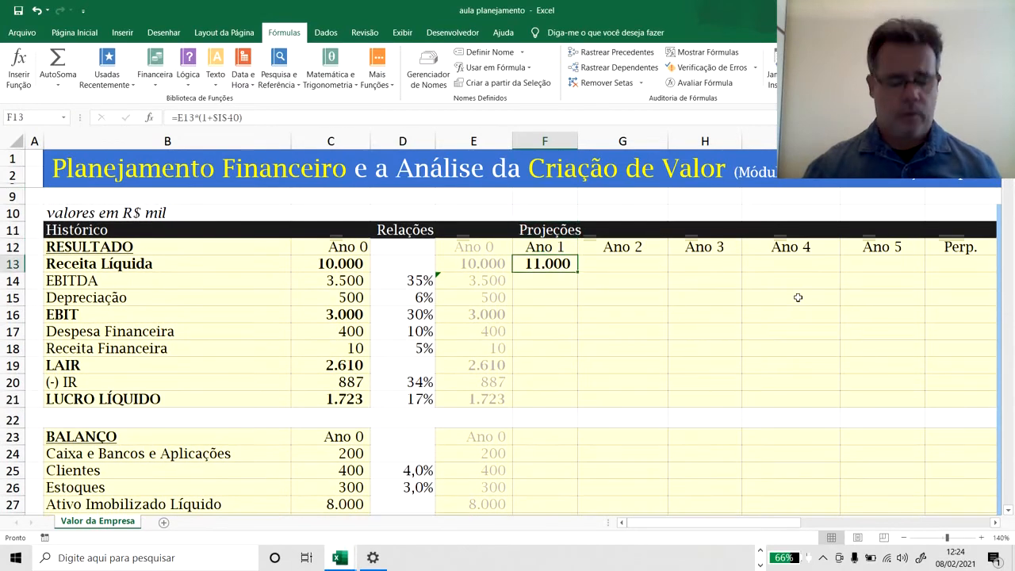
pyautogui.hotkey('ctrl', 'c')
pyautogui.press('Right')
pyautogui.hotkey('shift', 'Right')
pyautogui.hotkey('shift', 'Right')
pyautogui.hotkey('shift', 'Right')
pyautogui.hotkey('shift', 'Right')
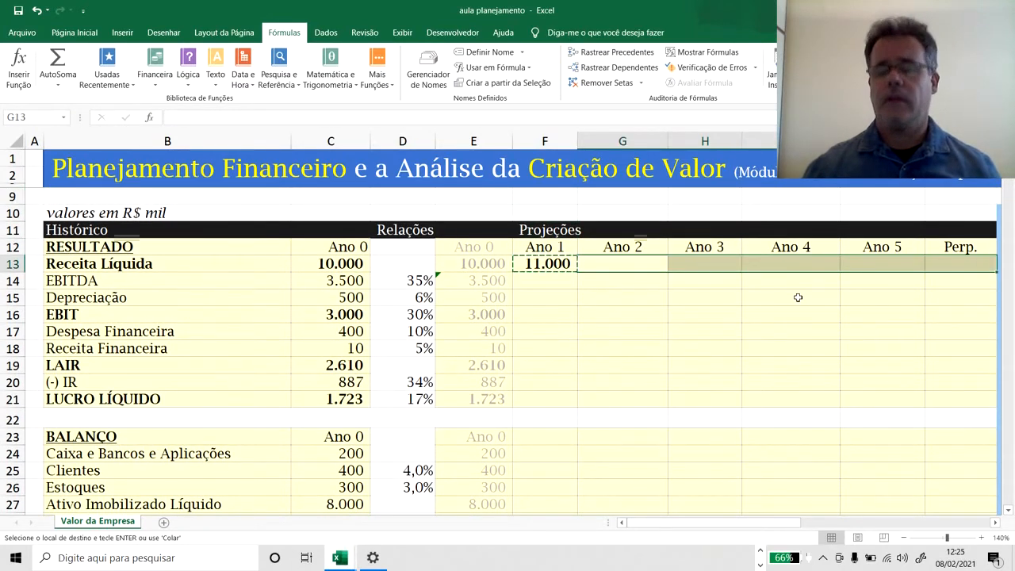
pyautogui.hotkey('shift', 'Left')
pyautogui.press('Return')
# Project the Perp. Receita Líquida in K13 with the formula =J13*(1+I41), using the perpetuity growth rate.
pyautogui.press('Right')
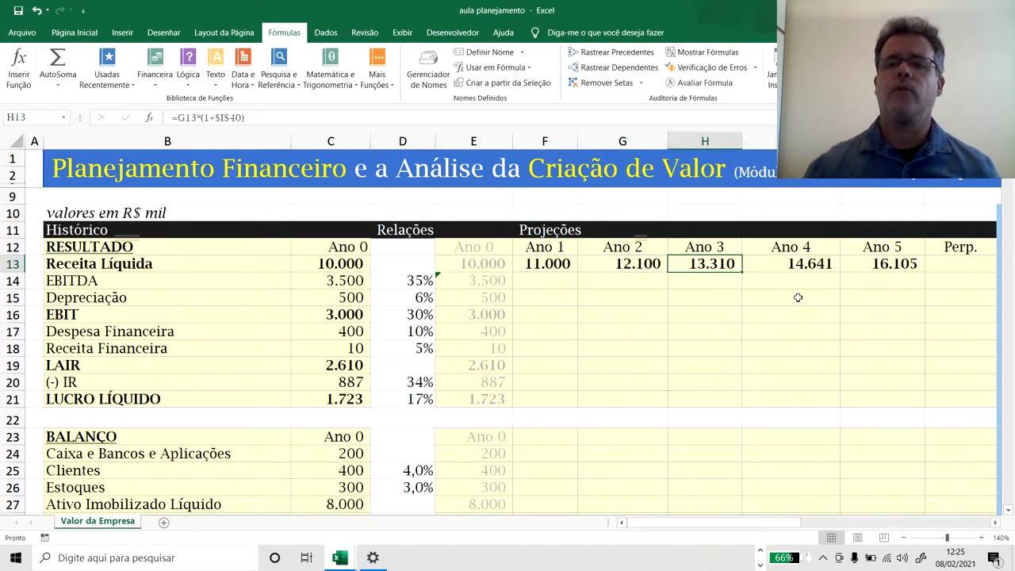
pyautogui.press('Right')
pyautogui.press('Right')
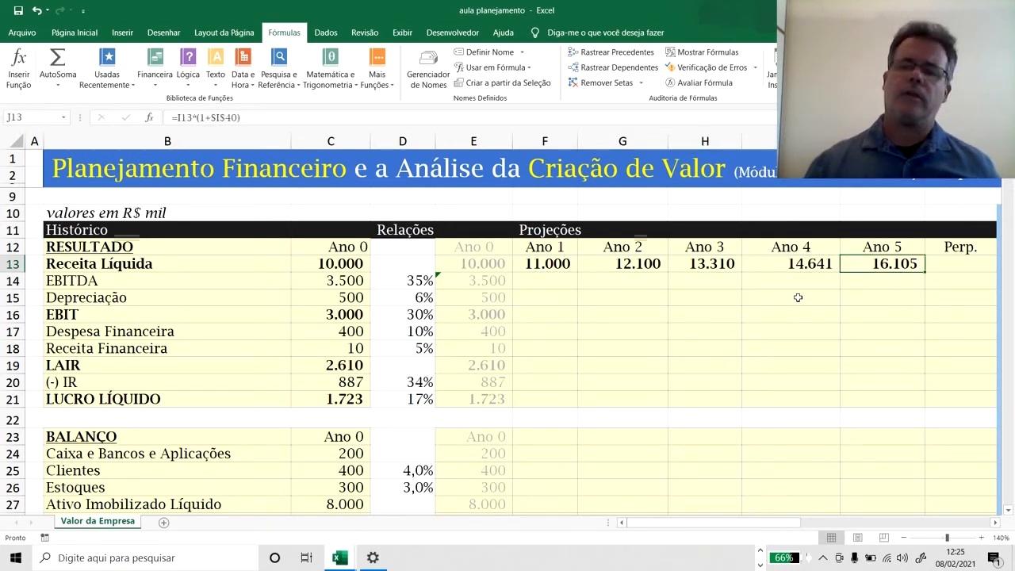
pyautogui.press('Right')
pyautogui.write('=')
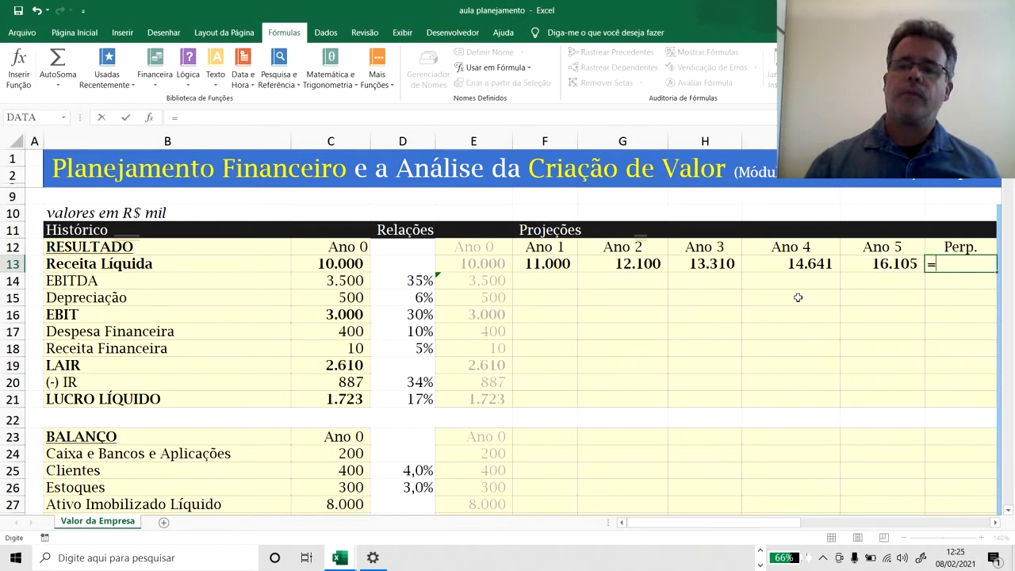
pyautogui.press('Left')
pyautogui.write('*')
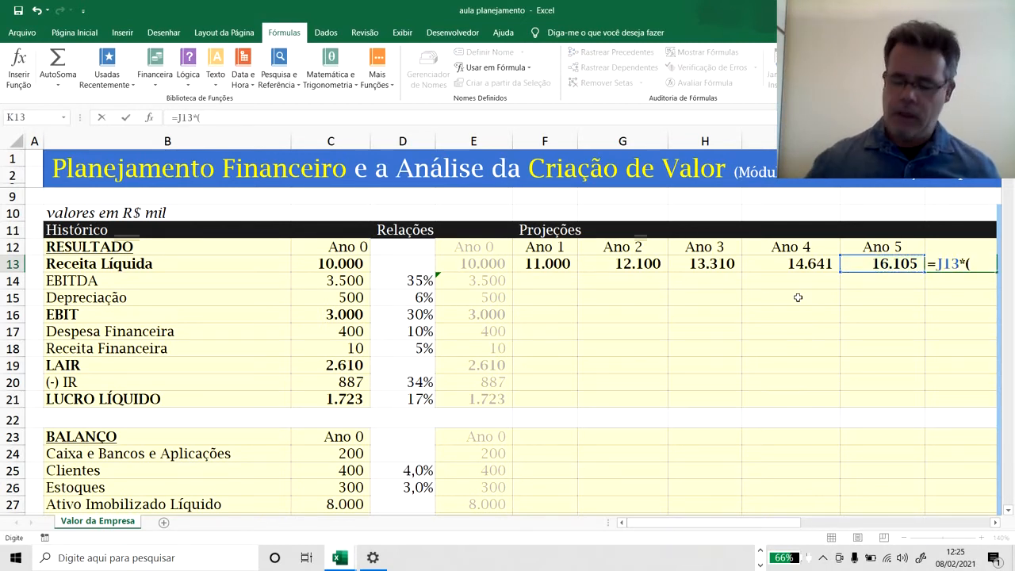
pyautogui.scroll(-7, 888, 369)
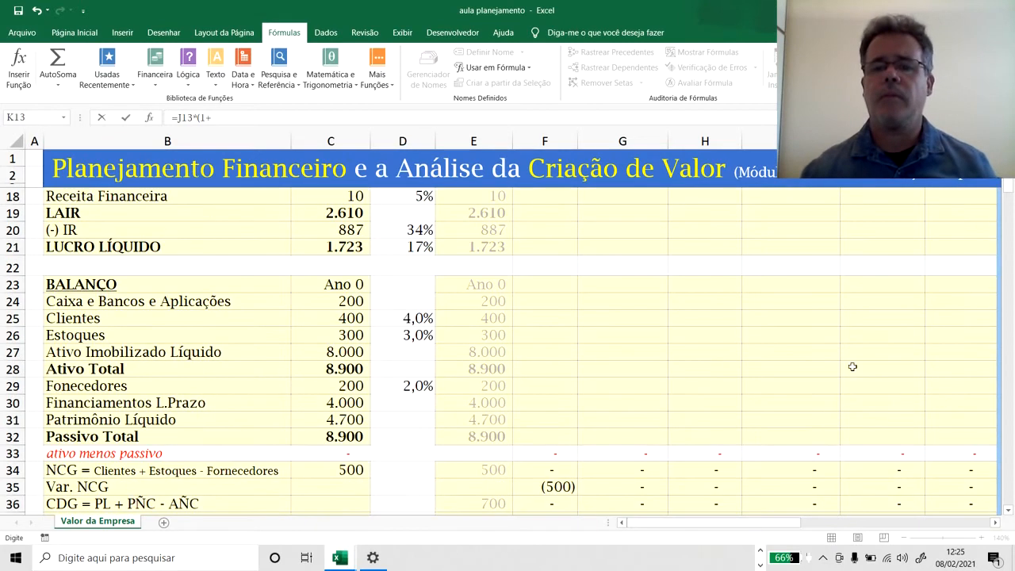
pyautogui.click(801, 381)
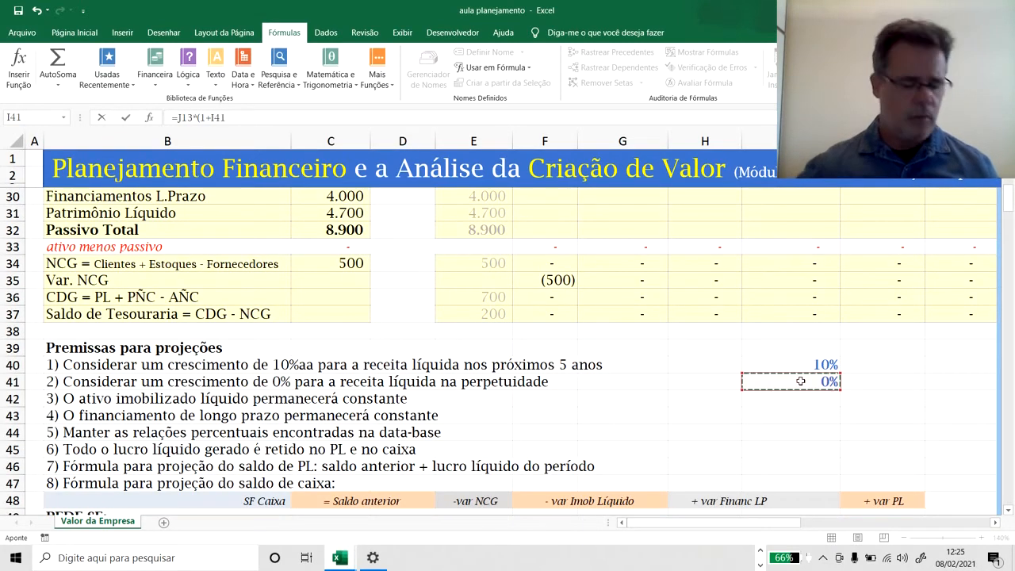
pyautogui.write(')')
pyautogui.press('Return')
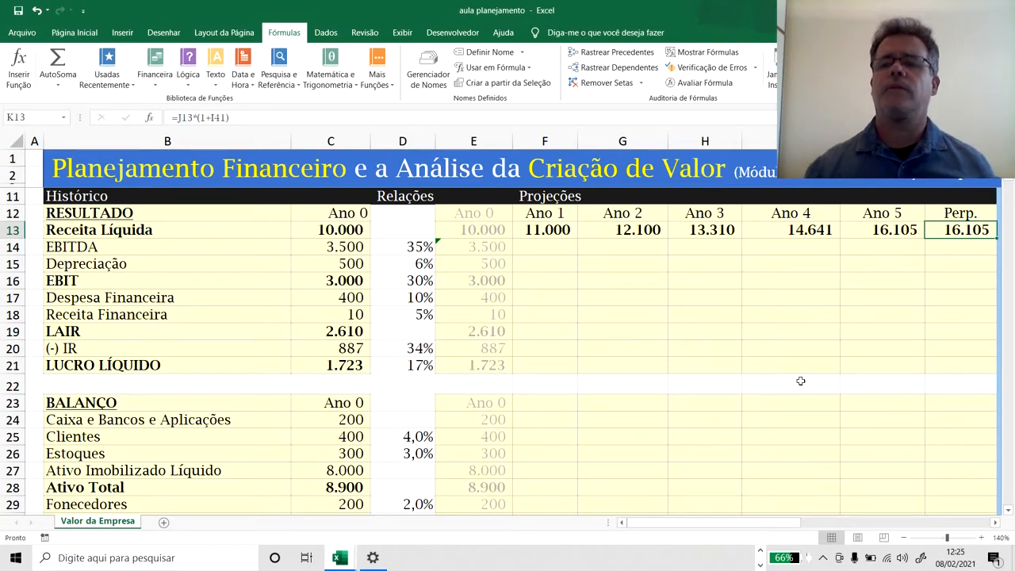
# Compare the projected Receita Líquida row with the completed model in columns M onward, and return to F13.
pyautogui.press('Right')
pyautogui.press('Right')
pyautogui.press('Right')
pyautogui.press('Right')
pyautogui.press('Right')
pyautogui.press('Right')
pyautogui.press('Right')
pyautogui.press('Right')
pyautogui.press('Right')
pyautogui.press('Right')
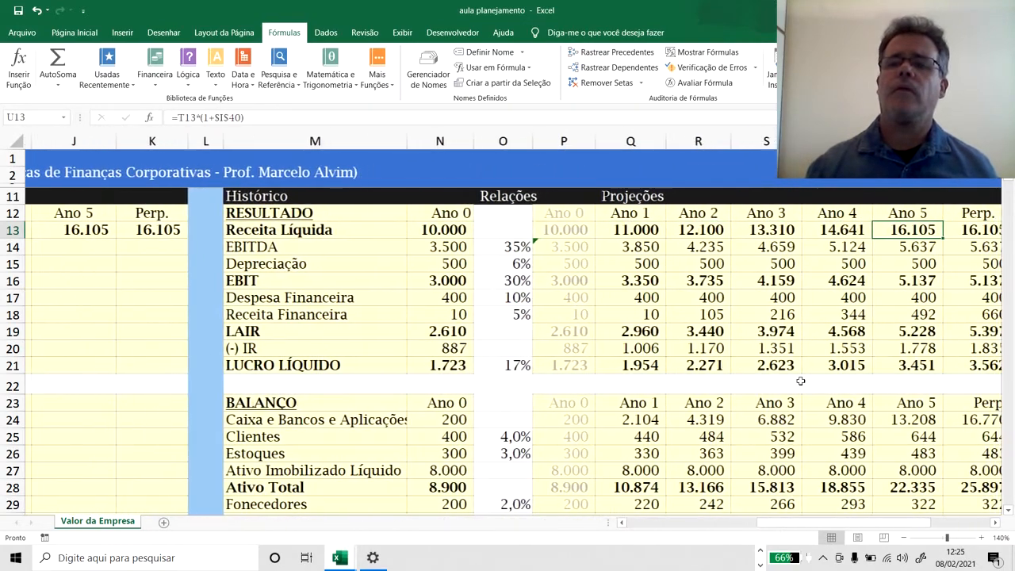
pyautogui.press('Right')
pyautogui.press('Right')
pyautogui.press('Left')
pyautogui.press('Left')
pyautogui.press('Left')
pyautogui.press('Left')
pyautogui.press('Left')
pyautogui.press('Left')
pyautogui.press('Left')
pyautogui.press('Left')
pyautogui.press('Left')
pyautogui.press('Left')
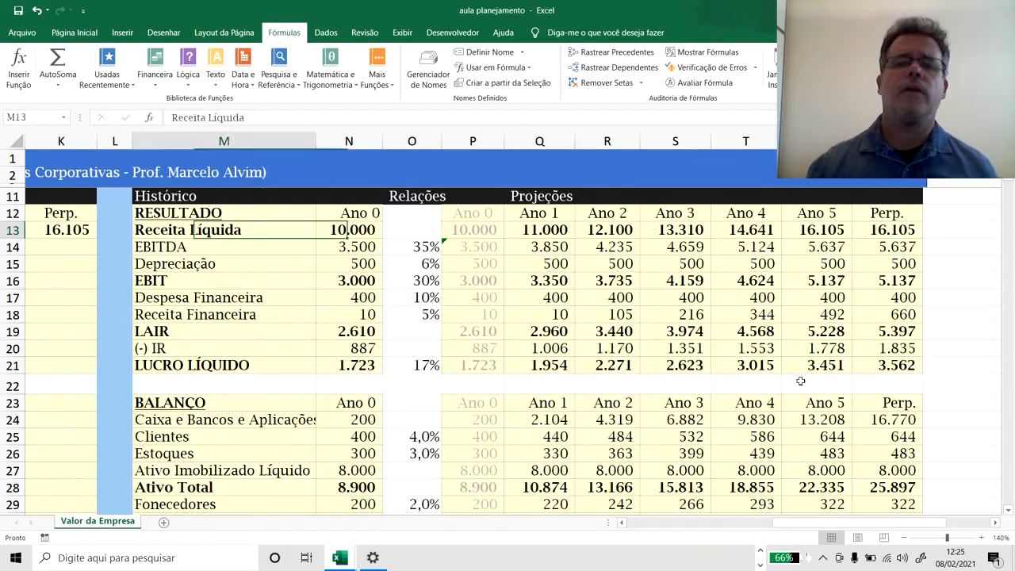
pyautogui.press('Left')
pyautogui.press('Left')
pyautogui.press('Left')
pyautogui.press('Left')
pyautogui.press('Left')
pyautogui.press('Left')
pyautogui.press('Left')
pyautogui.press('Left')
pyautogui.press('Left')
pyautogui.press('Left')
pyautogui.press('Left')
pyautogui.press('Left')
pyautogui.press('Right')
pyautogui.press('Right')
pyautogui.press('Right')
pyautogui.press('Right')
pyautogui.press('Right')
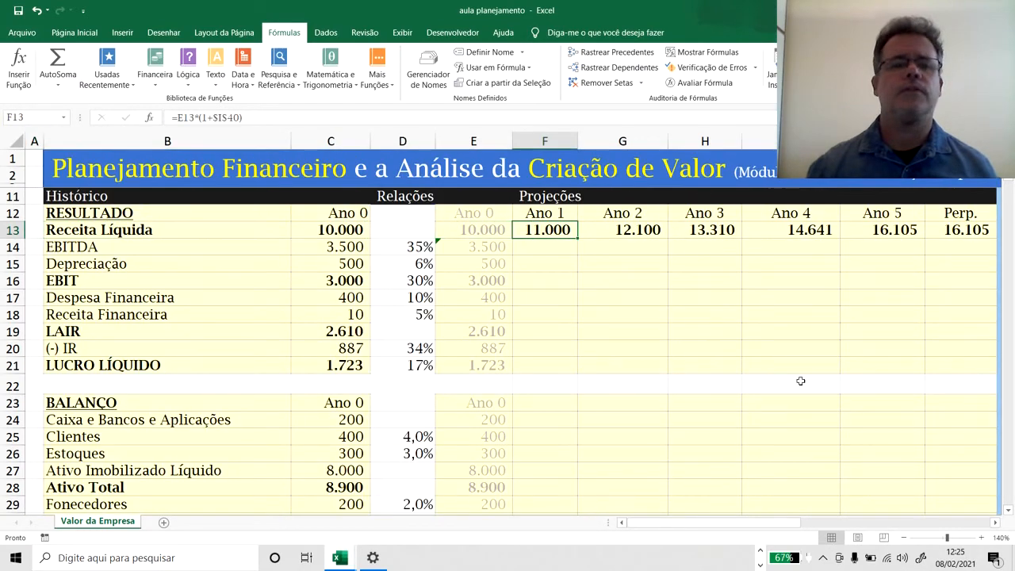
# Try to calculate Ano 1 EBITDA in F14 from Receita Líquida and the absolute EBITDA ratio, entering =F13=$D$14.
pyautogui.press('Down')
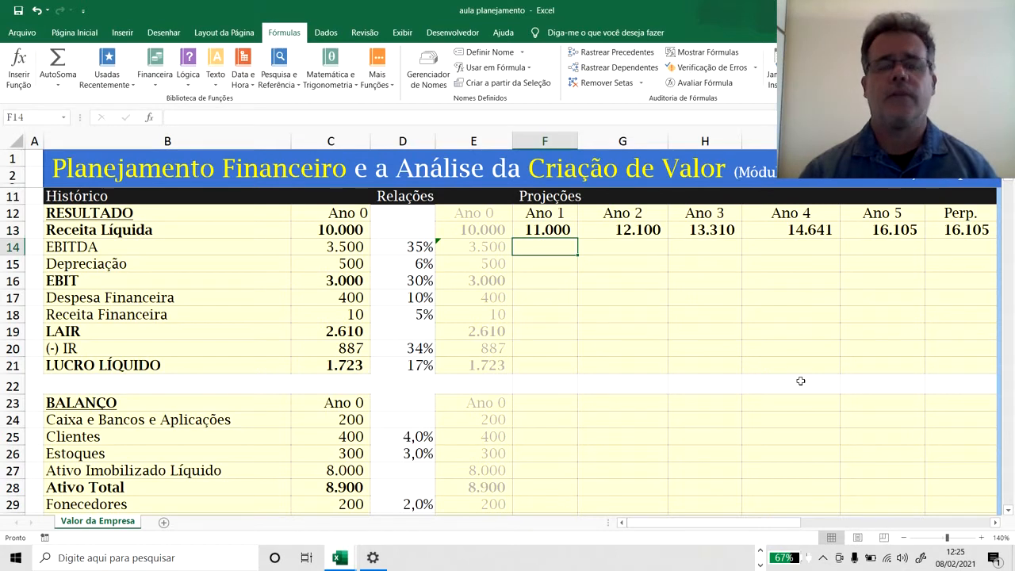
pyautogui.write('=')
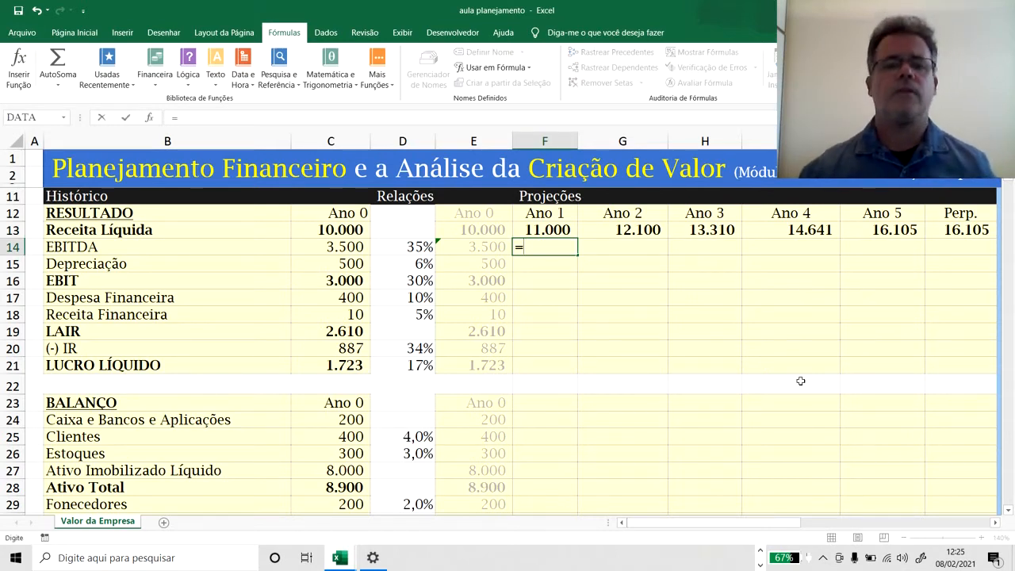
pyautogui.press('Left')
pyautogui.press('Left')
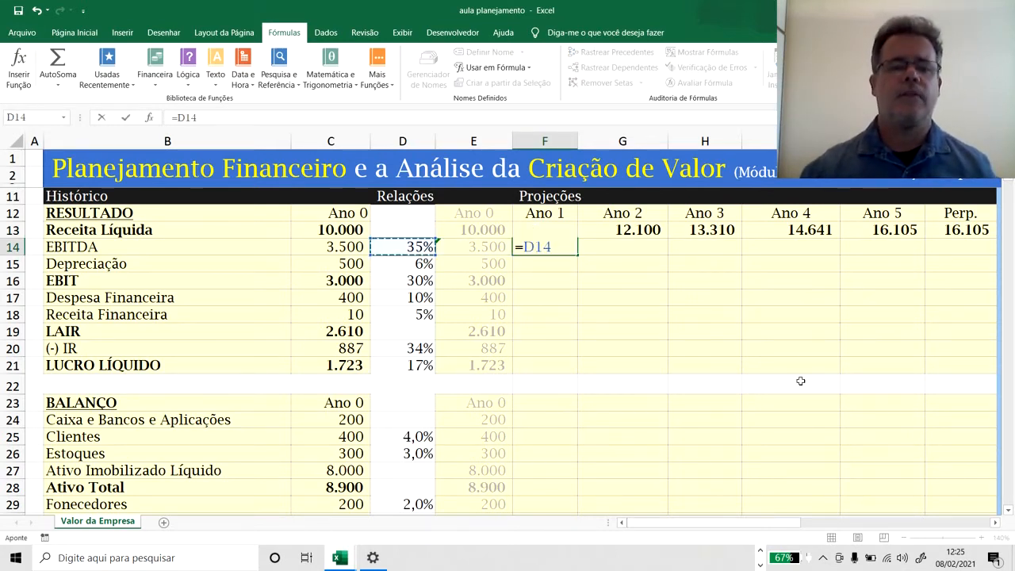
pyautogui.press('F4')
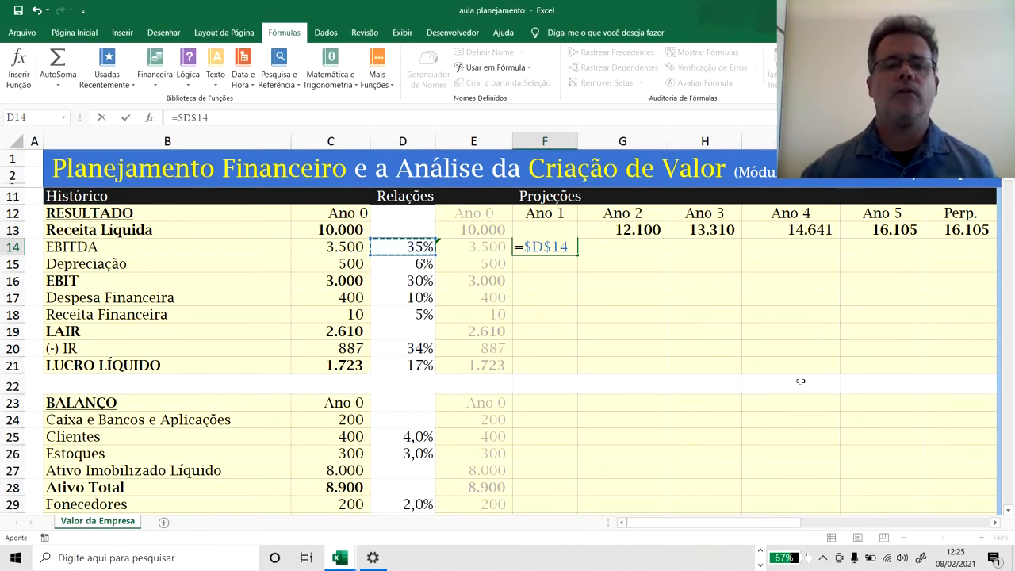
pyautogui.write('*')
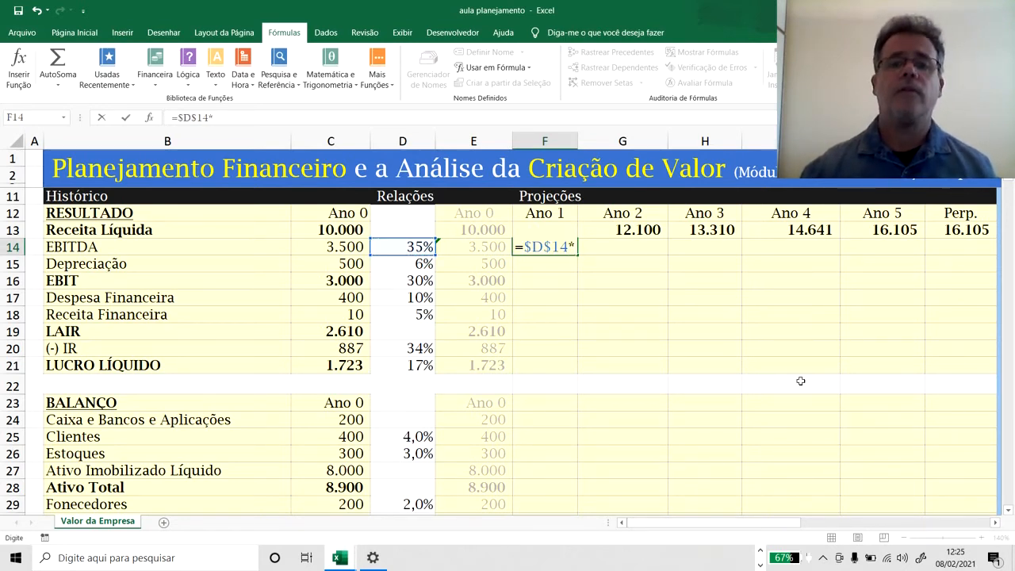
pyautogui.press('F2')
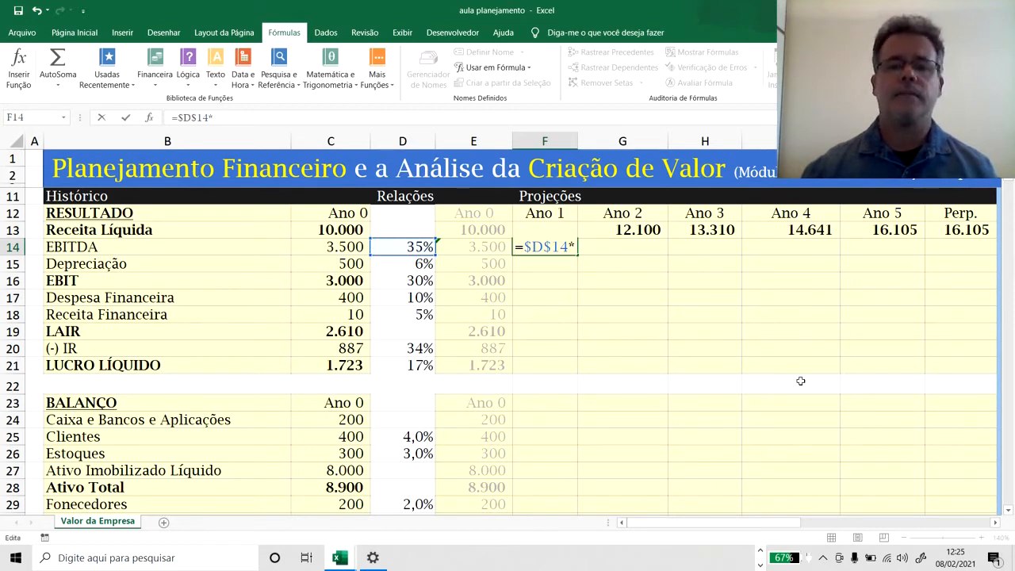
pyautogui.press('F2')
pyautogui.press('Up')
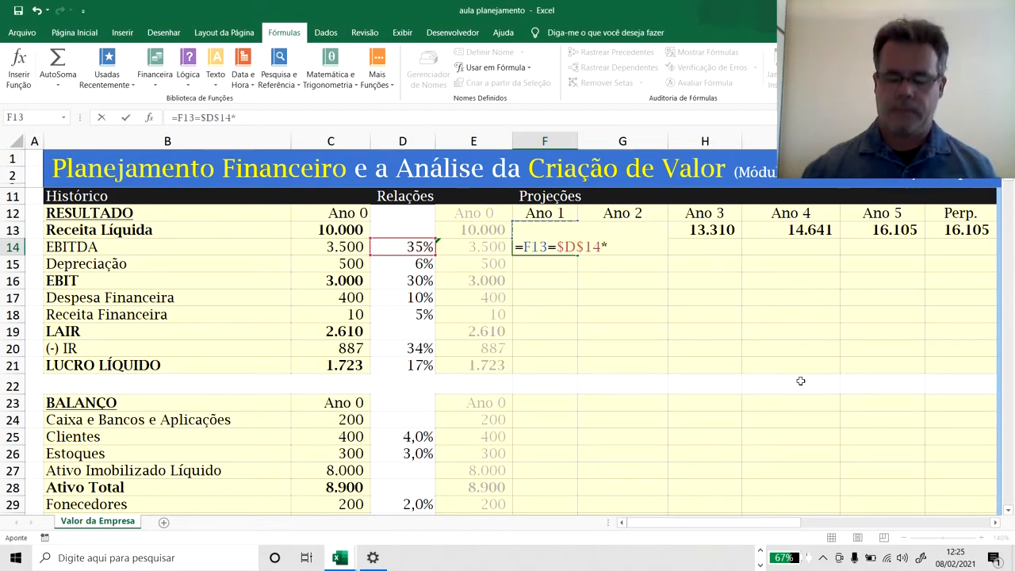
pyautogui.press('Return')
pyautogui.press('Return')
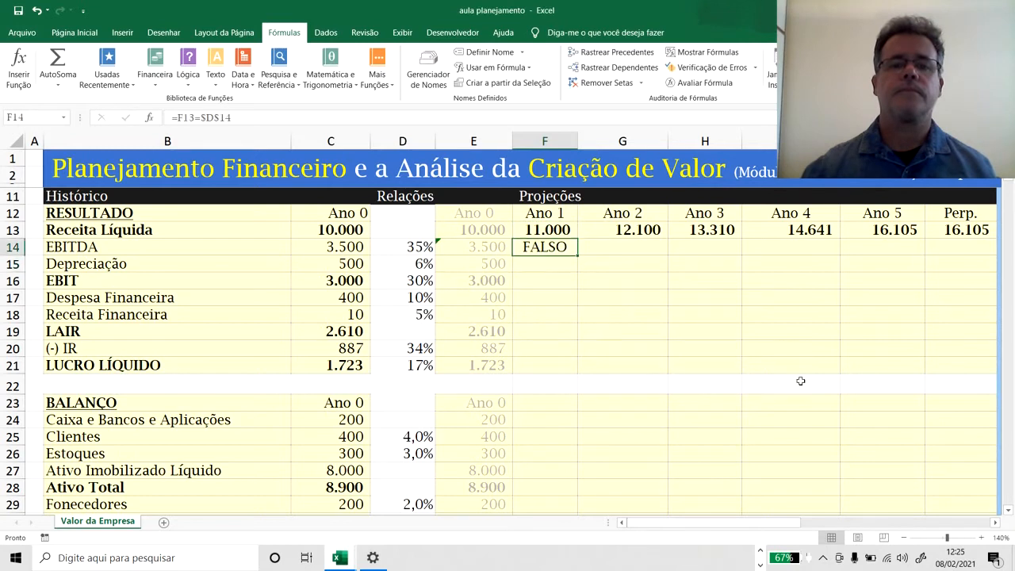
# Correct the Ano 1 EBITDA formula in F14 to =F13*$D$14, multiplying Receita Líquida by the EBITDA ratio.
pyautogui.press('F2')
pyautogui.press('Escape')
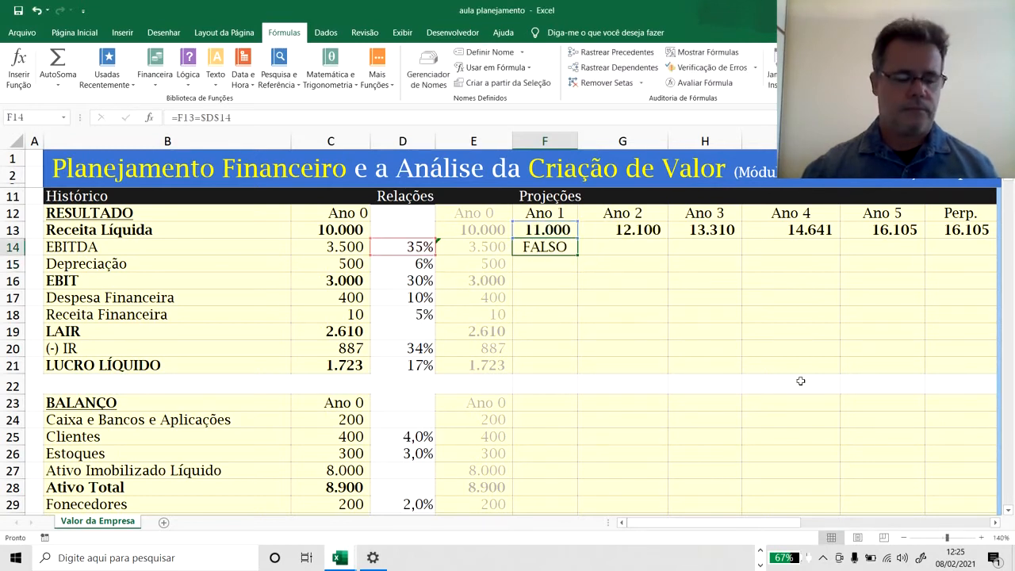
pyautogui.write('=')
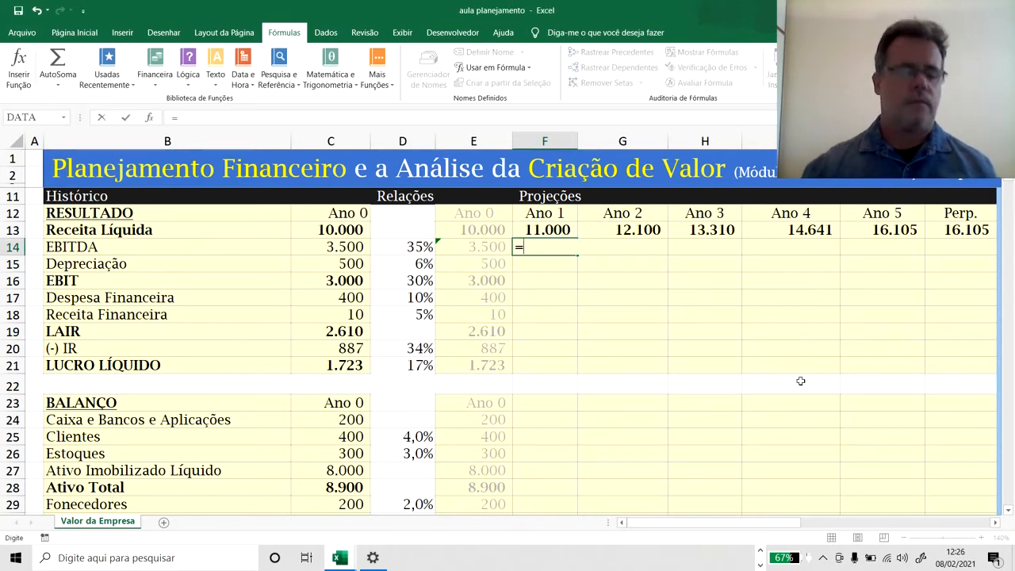
pyautogui.press('Escape')
pyautogui.press('F2')
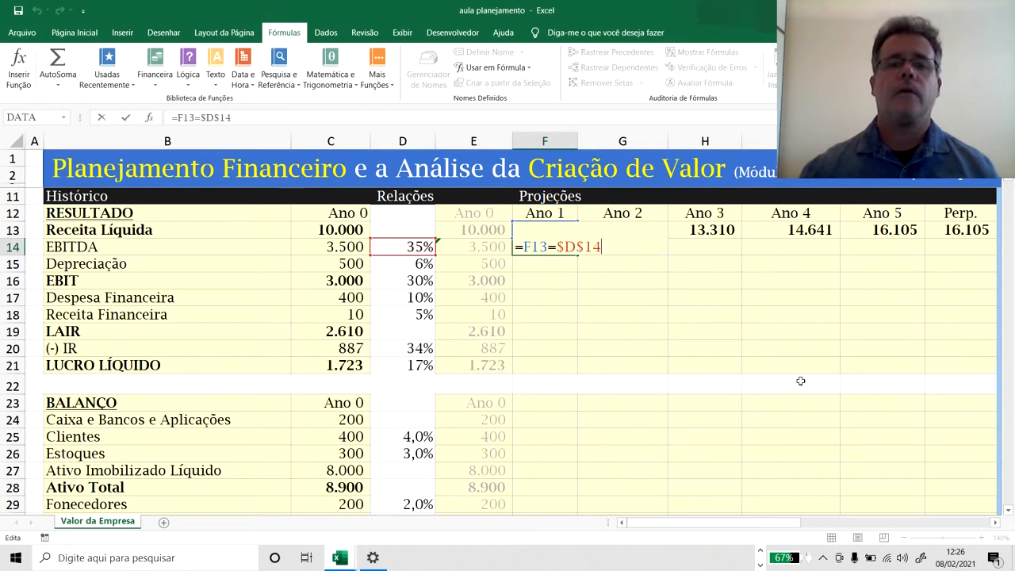
pyautogui.click(200, 118)
pyautogui.press('BackSpace')
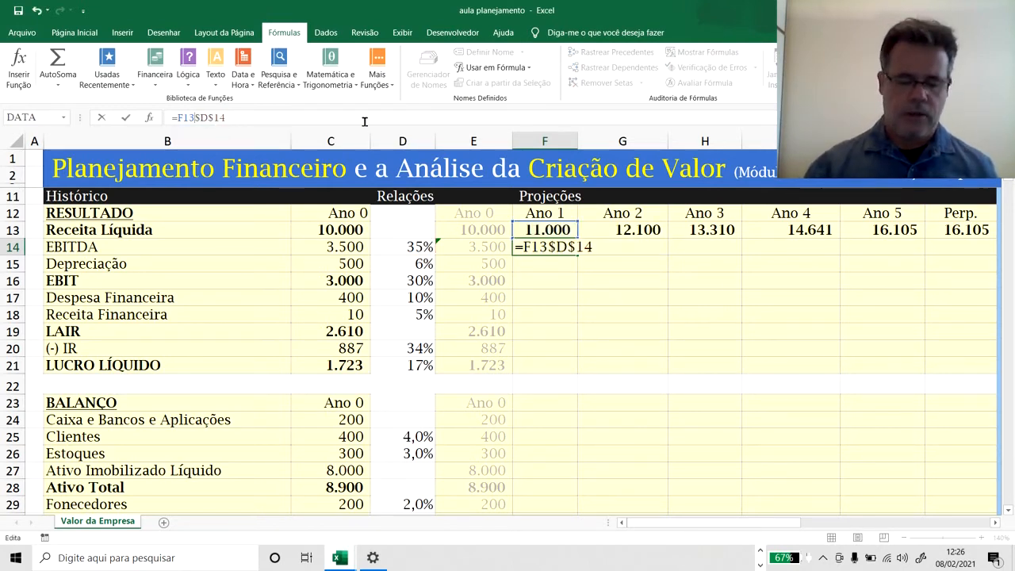
pyautogui.write('*')
pyautogui.hotkey('ctrl', 'Return')
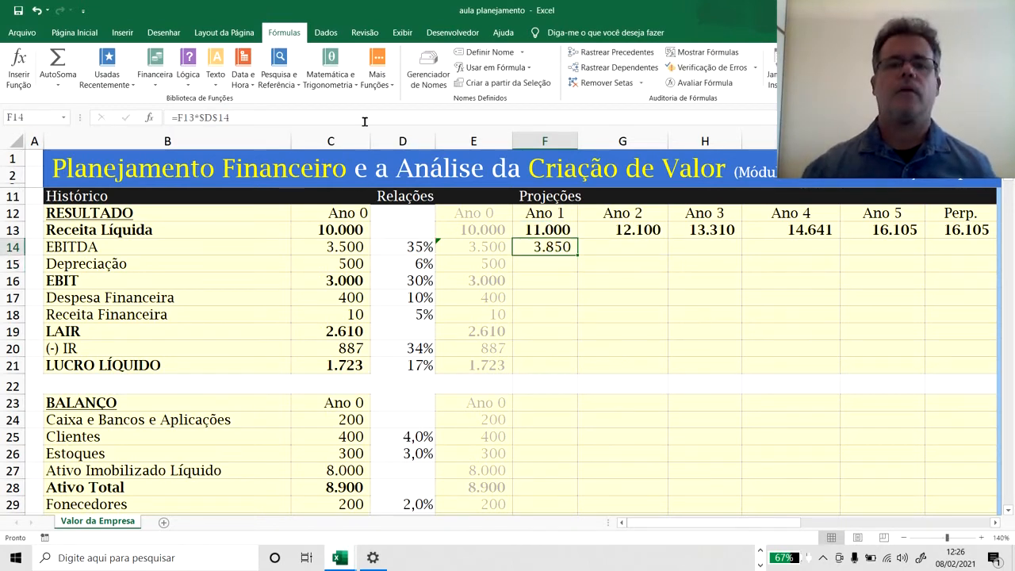
# Copy the Ano 1 EBITDA formula from F14 across G14:K14 for Ano 2 to Perp.
pyautogui.hotkey('ctrl', 'c')
pyautogui.press('Right')
pyautogui.hotkey('shift', 'Right')
pyautogui.hotkey('shift', 'Right')
pyautogui.hotkey('shift', 'Right')
pyautogui.hotkey('shift', 'Right')
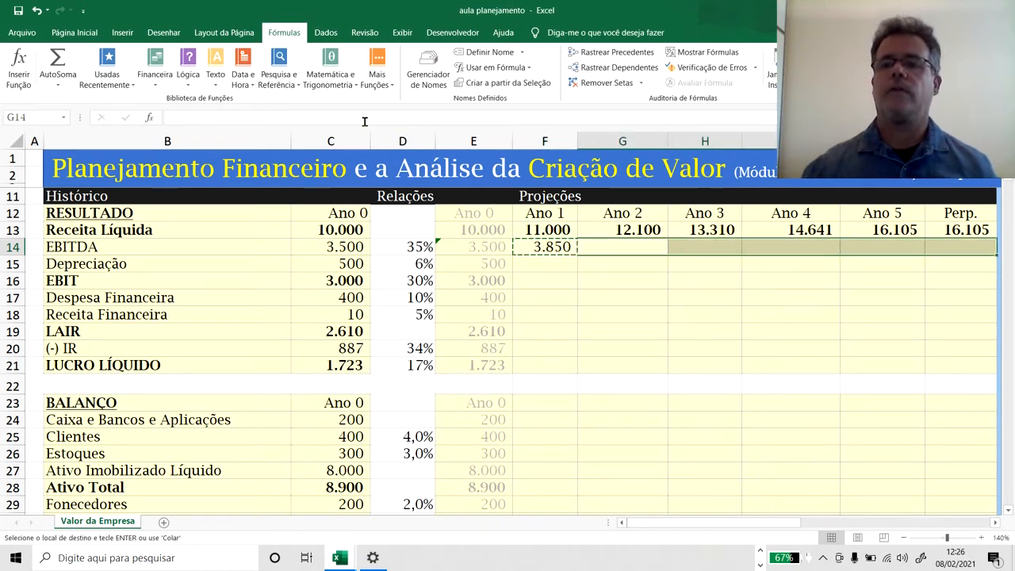
pyautogui.press('Return')
pyautogui.press('Left')
# Calculate Ano 1 Depreciação in F15 as =$D$15*E27, applying the absolute depreciation ratio to the prior year's Ativo Imobilizado Líquido.
pyautogui.press('Down')
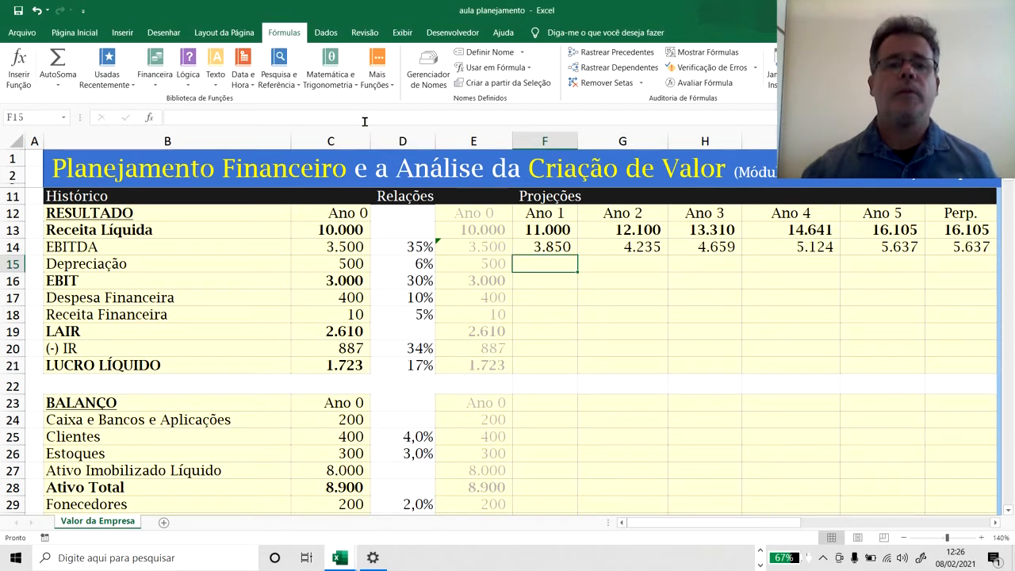
pyautogui.click(416, 262)
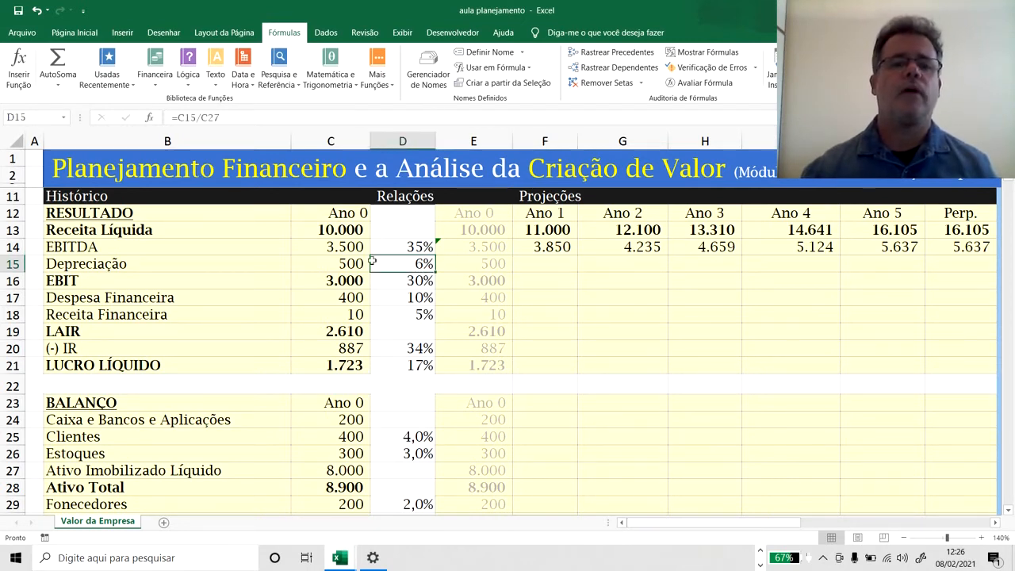
pyautogui.click(549, 266)
pyautogui.write('=')
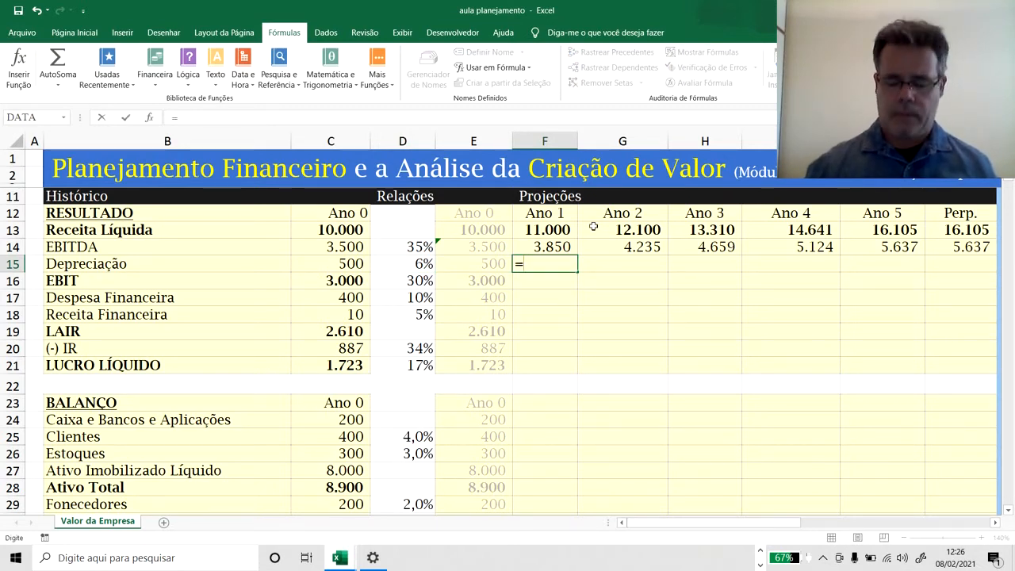
pyautogui.press('Left')
pyautogui.press('Left')
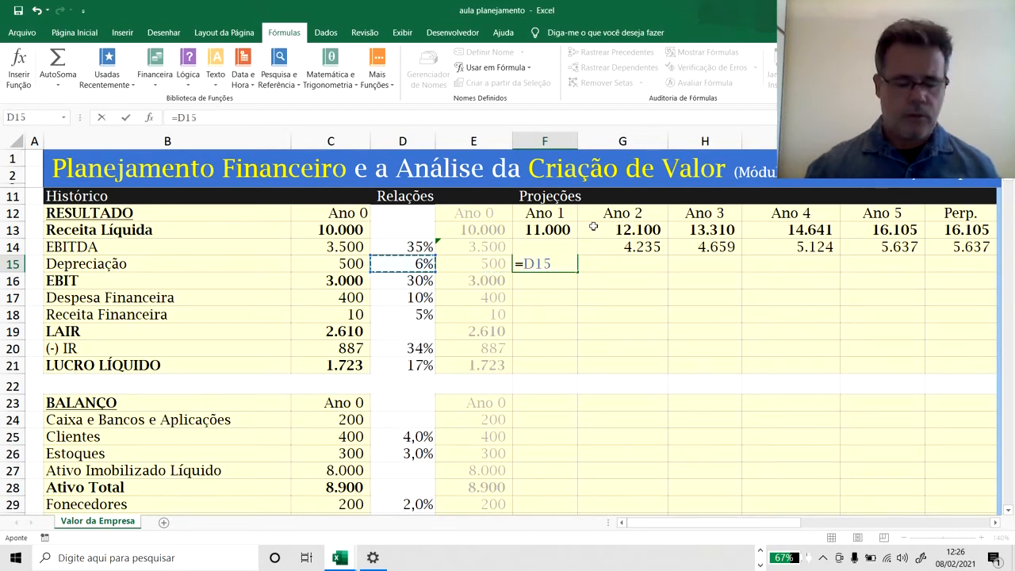
pyautogui.press('F4')
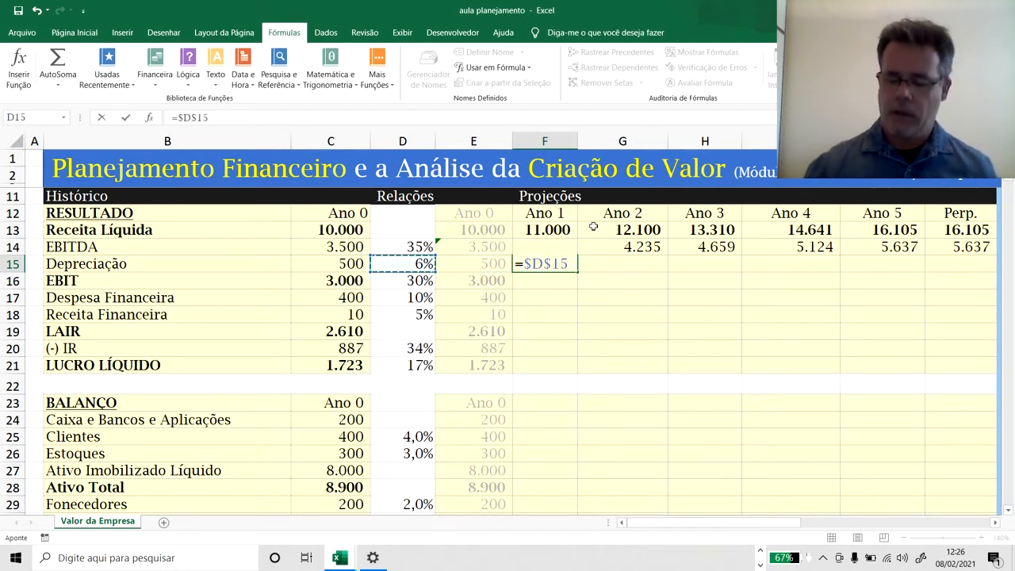
pyautogui.write('*')
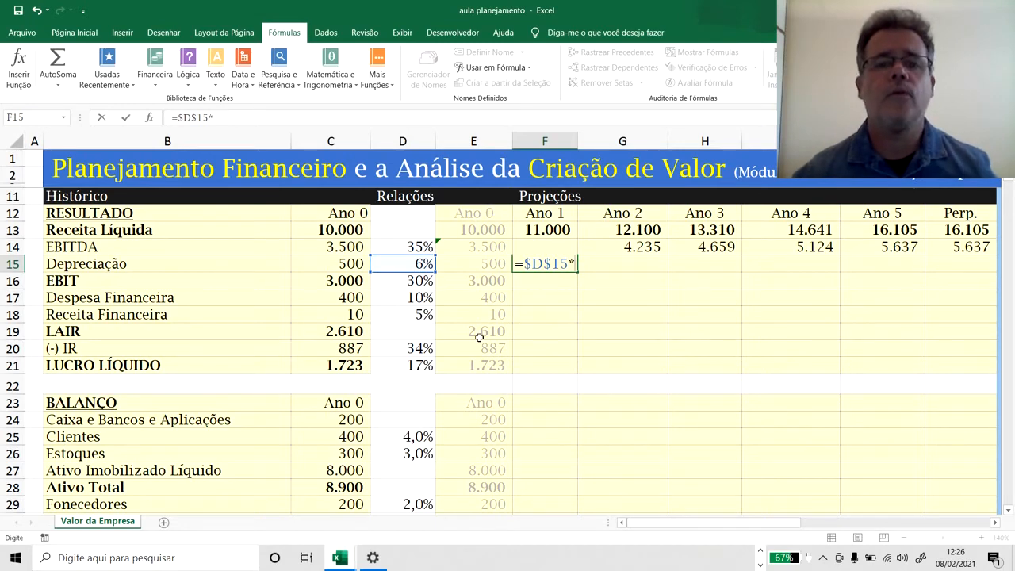
pyautogui.scroll(-2, 480, 338)
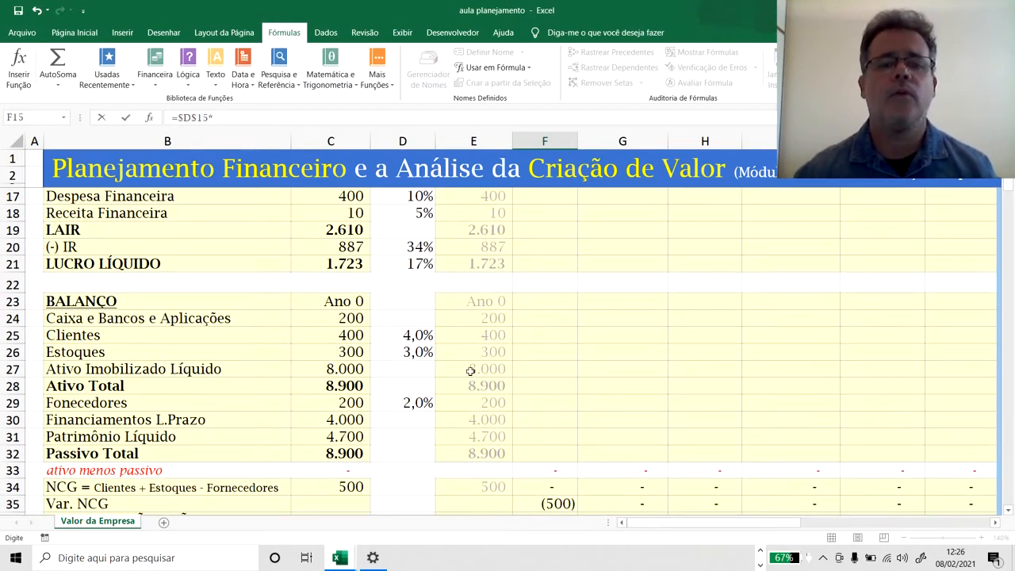
pyautogui.click(470, 371)
pyautogui.press('Return')
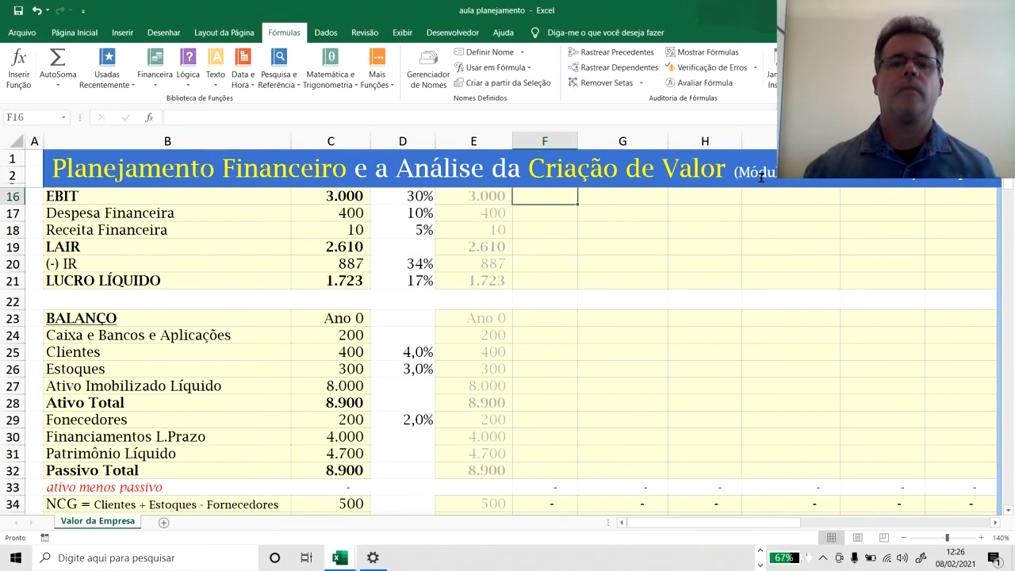
# Copy the Ano 1 Depreciação formula from F15 across G15:K15 for Ano 2 to Perp.
pyautogui.scroll(2, 760, 176)
pyautogui.press('Up')
pyautogui.press('Up')
pyautogui.press('Down')
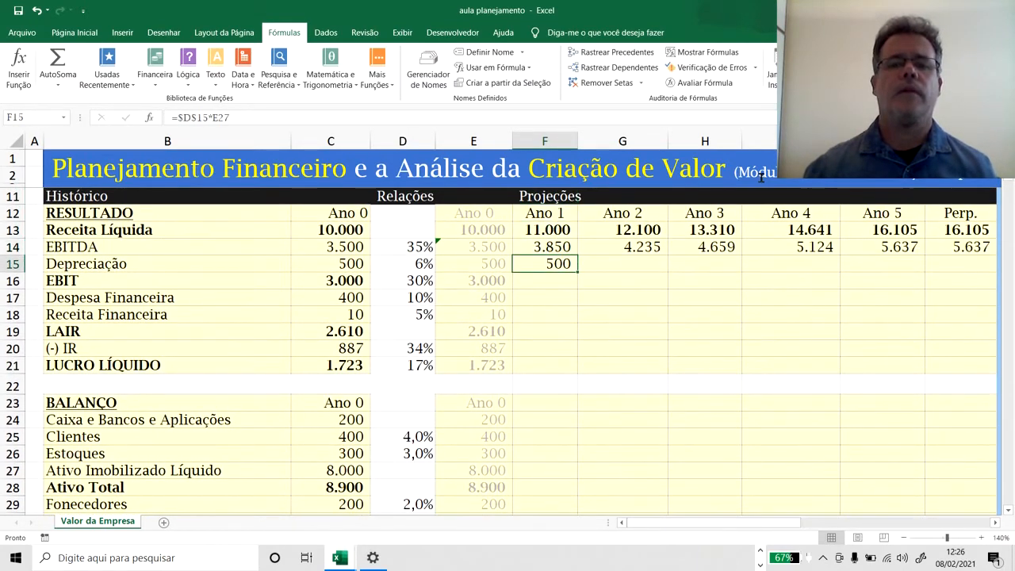
pyautogui.hotkey('ctrl', 'c')
pyautogui.press('Right')
pyautogui.hotkey('shift', 'Right')
pyautogui.hotkey('shift', 'Right')
pyautogui.hotkey('shift', 'Right')
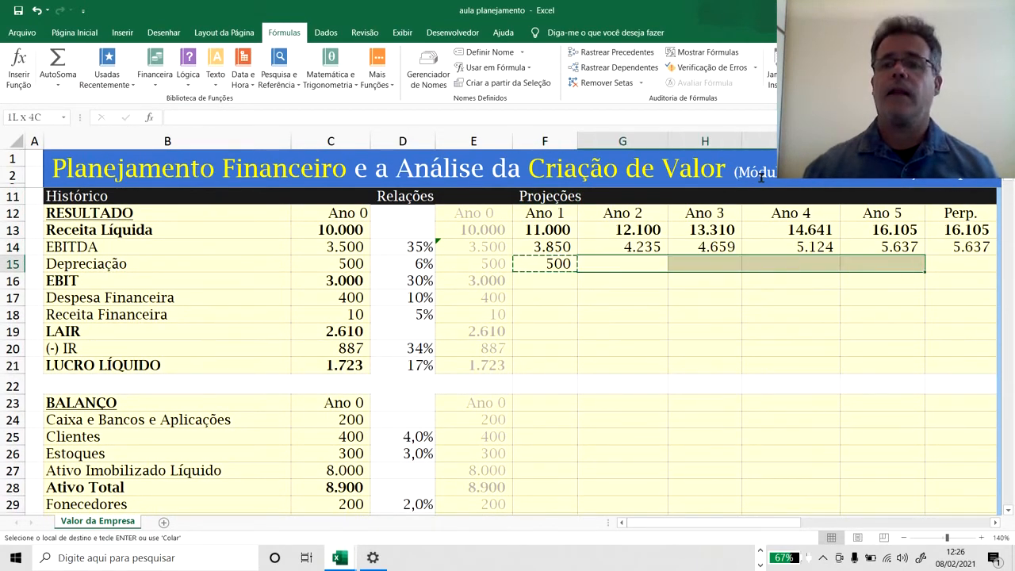
pyautogui.hotkey('shift', 'Right')
pyautogui.press('Return')
pyautogui.press('Left')
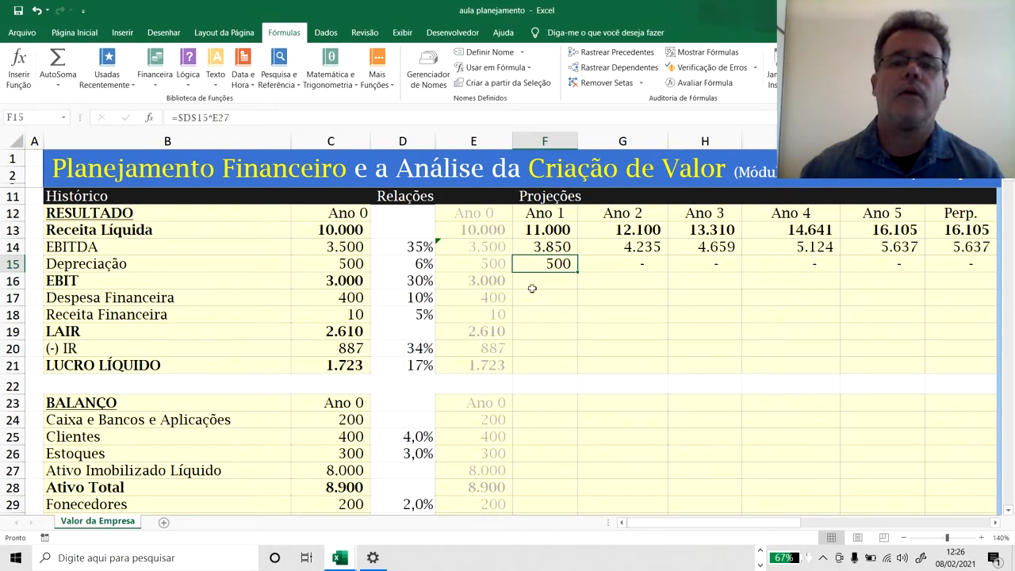
# Hold Ano 1 Ativo Imobilizado Líquido constant by entering =E27 in F27.
pyautogui.scroll(-2, 555, 294)
pyautogui.scroll(1, 559, 290)
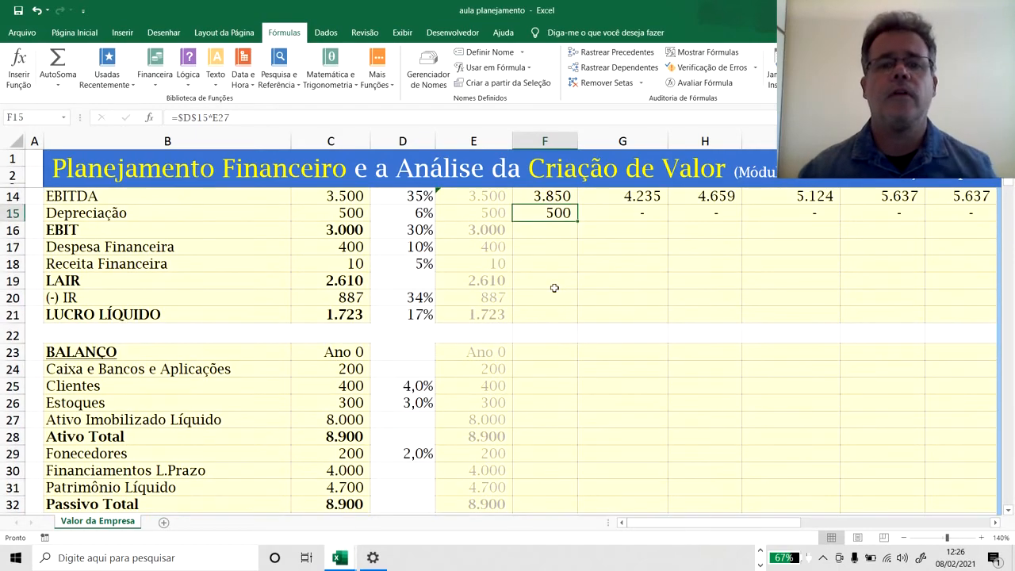
pyautogui.scroll(-4, 557, 290)
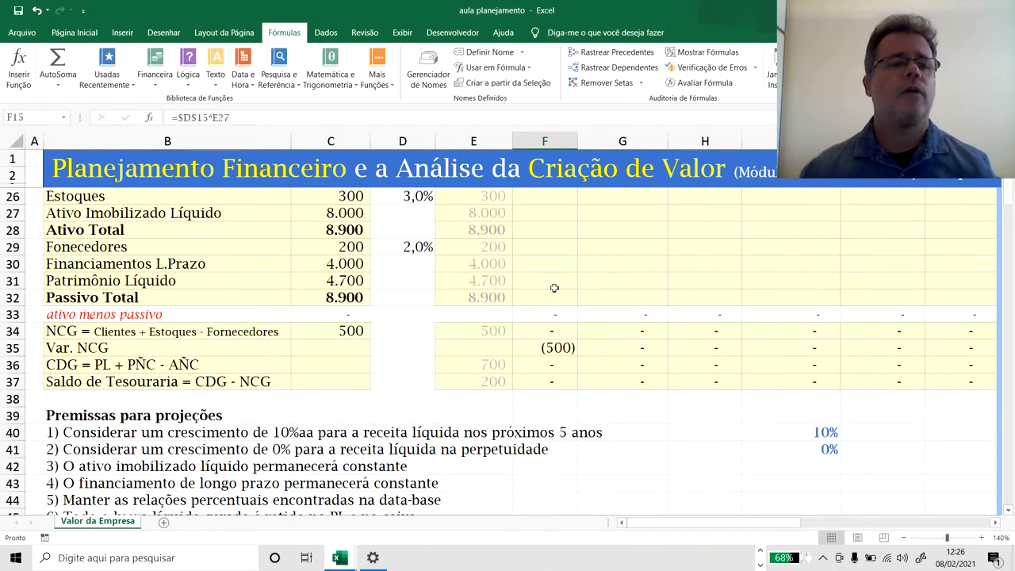
pyautogui.scroll(2, 554, 288)
pyautogui.click(547, 319)
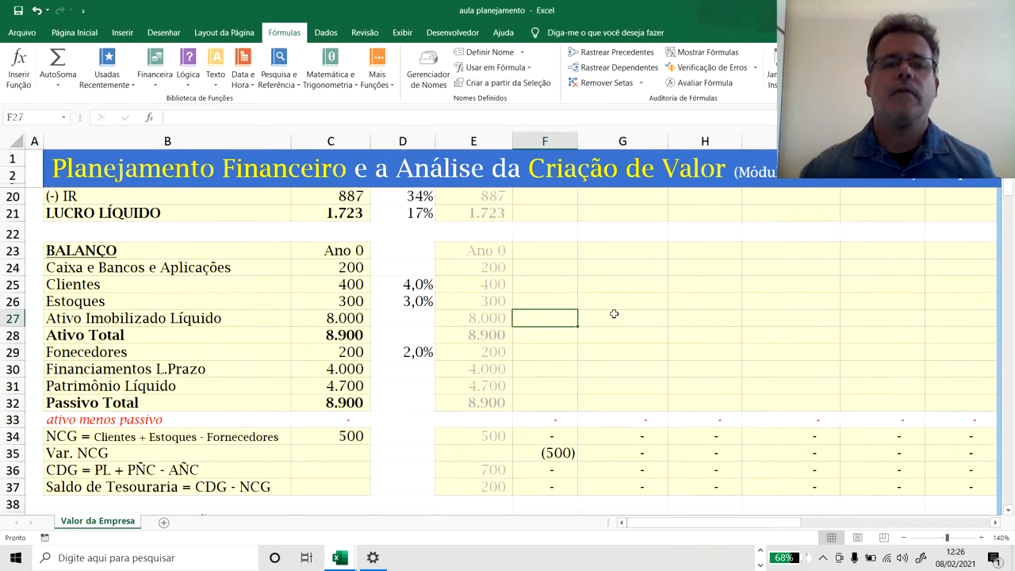
pyautogui.write('=')
pyautogui.press('Left')
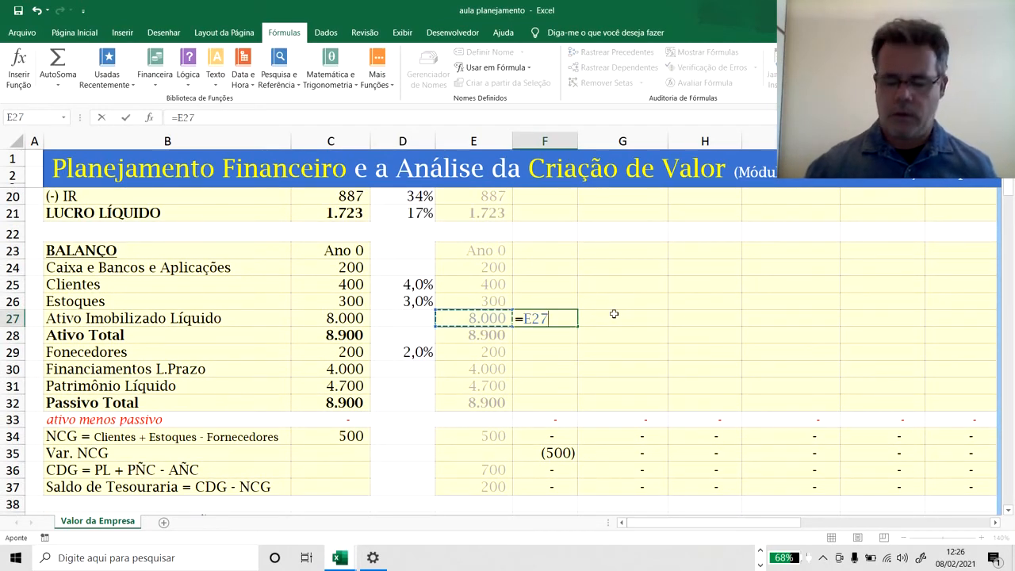
pyautogui.press('Return')
# Copy the Ativo Imobilizado Líquido formula from F27 across G27:K27 for Ano 2 to Perp.
pyautogui.press('Up')
pyautogui.hotkey('ctrl', 'c')
pyautogui.press('Right')
pyautogui.hotkey('shift', 'Right')
pyautogui.hotkey('shift', 'Right')
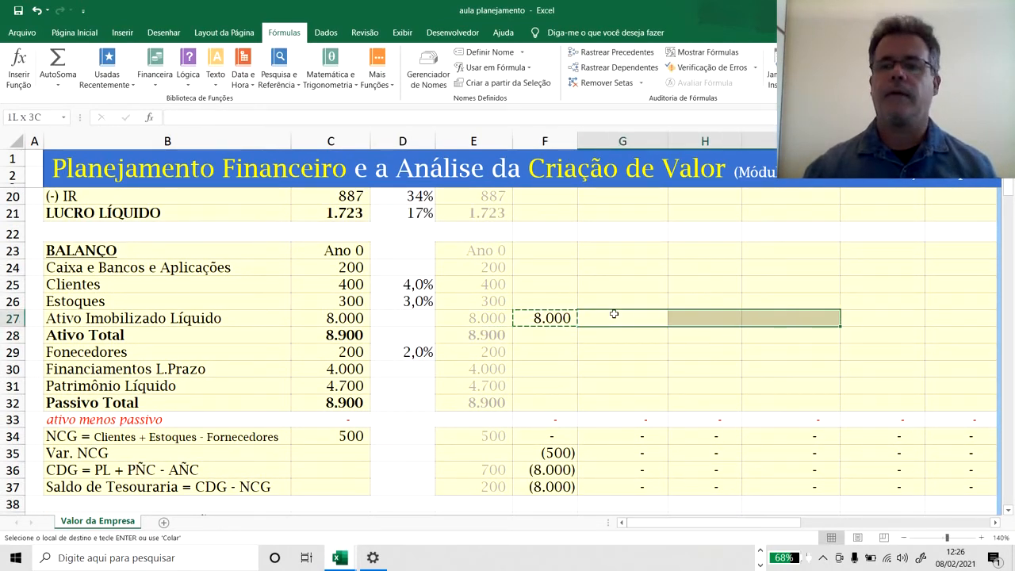
pyautogui.hotkey('shift', 'Right')
pyautogui.hotkey('shift', 'Right')
pyautogui.press('Return')
pyautogui.press('Left')
pyautogui.press('Left')
pyautogui.press('Right')
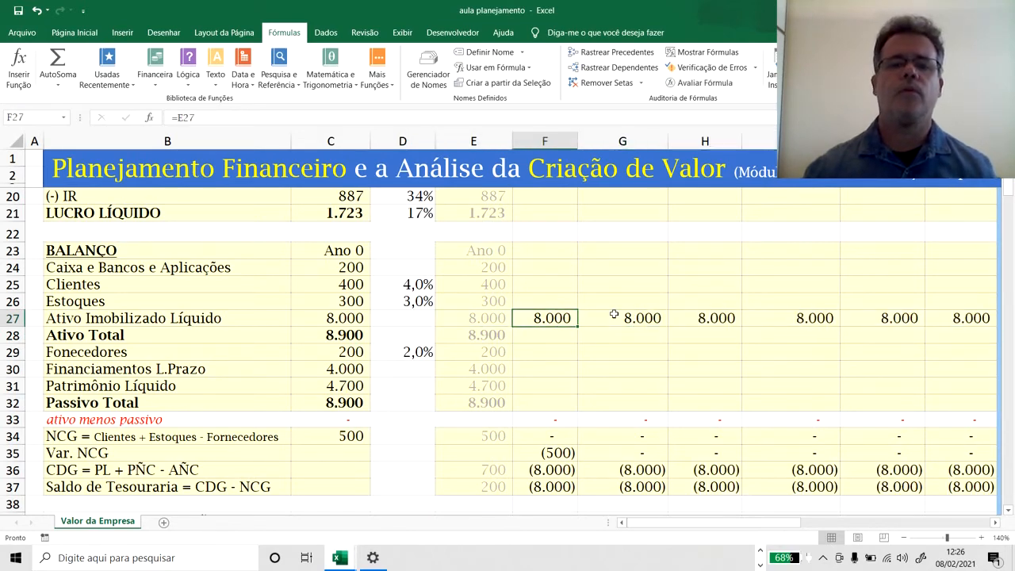
# Calculate Ano 1 EBIT in F16 as EBITDA minus Depreciação with the formula =F14-F15.
pyautogui.scroll(3, 591, 318)
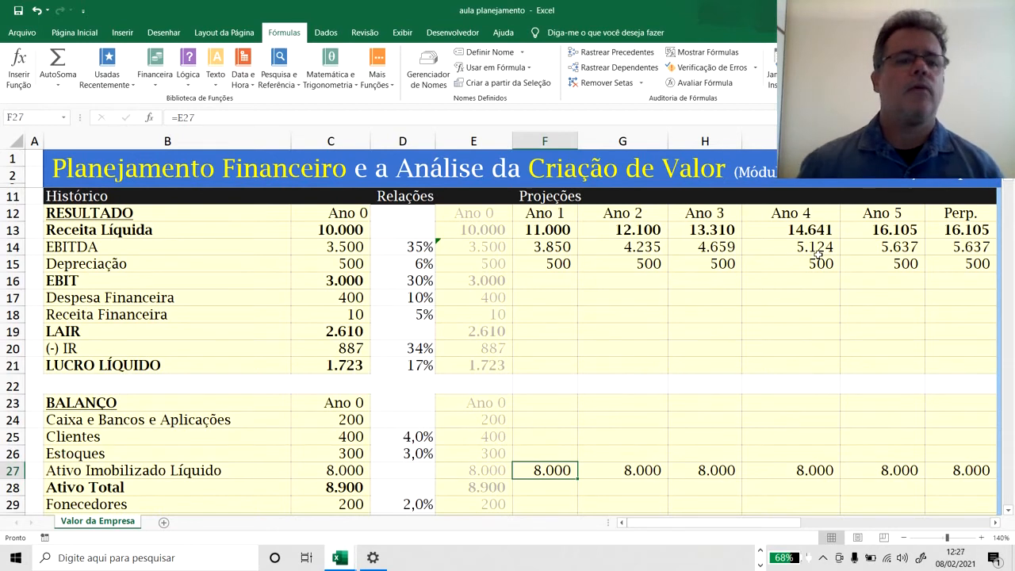
pyautogui.click(564, 281)
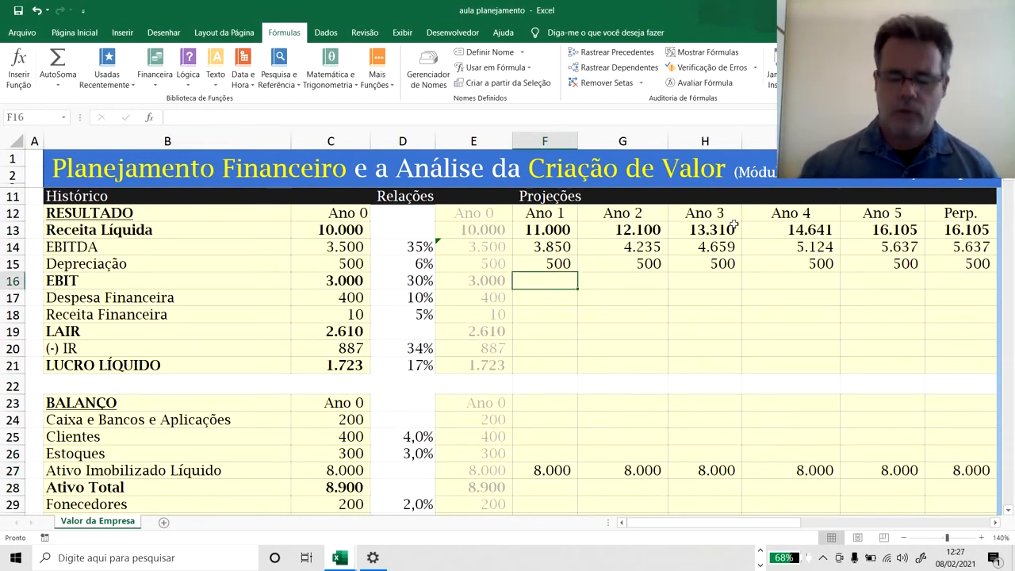
pyautogui.write('=')
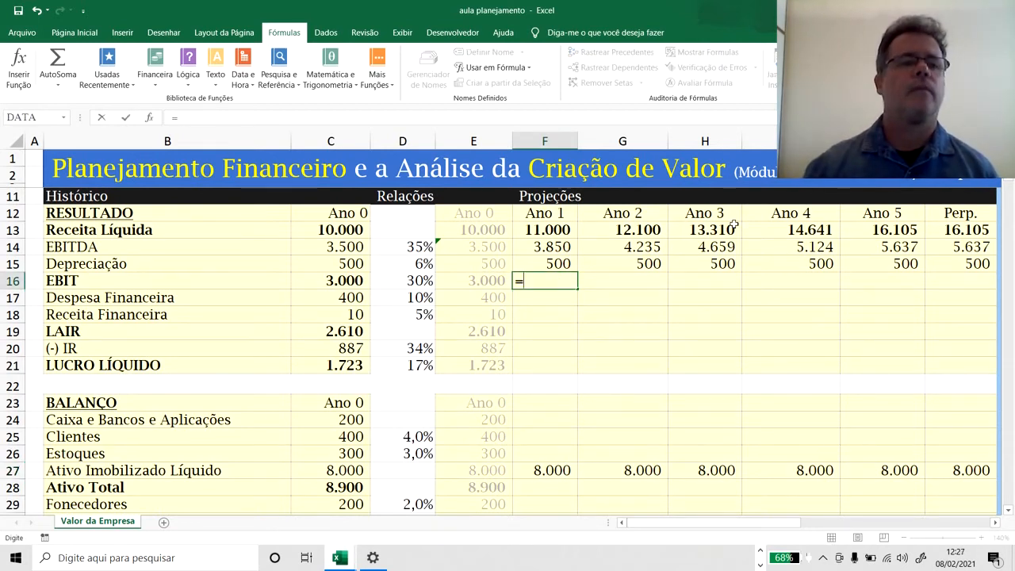
pyautogui.press('Up')
pyautogui.press('Up')
pyautogui.press('Up')
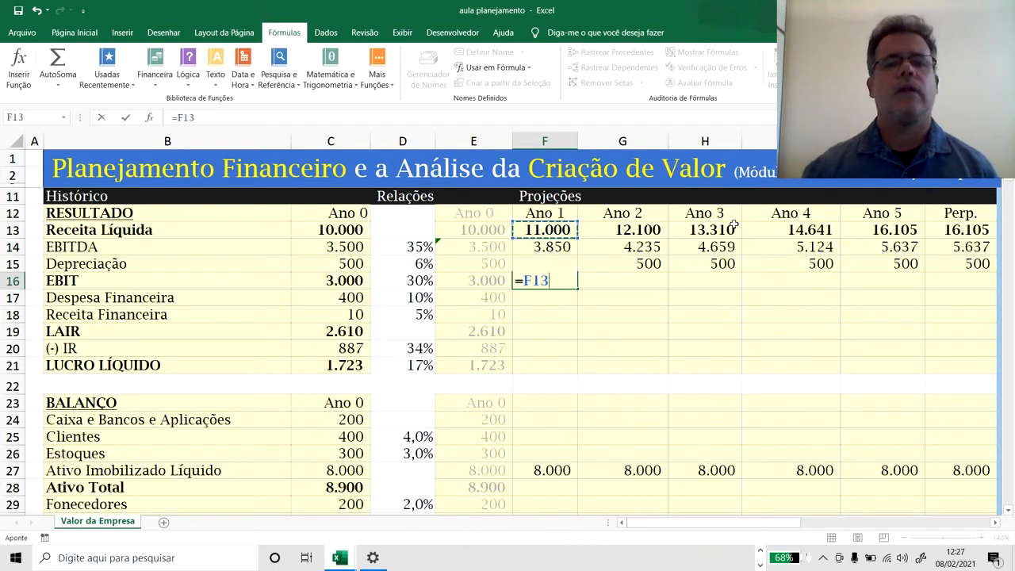
pyautogui.press('Down')
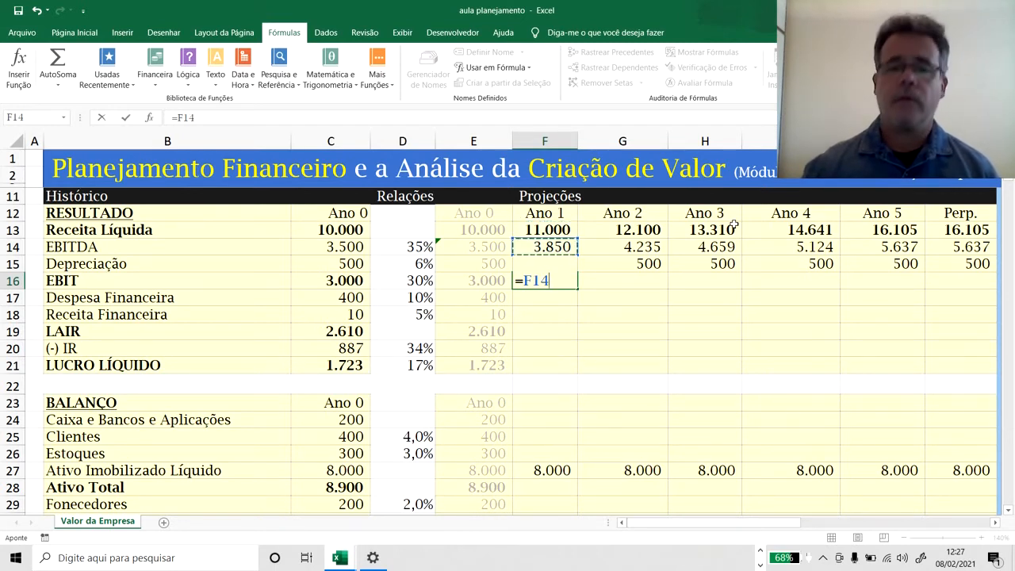
pyautogui.write('-')
pyautogui.press('Up')
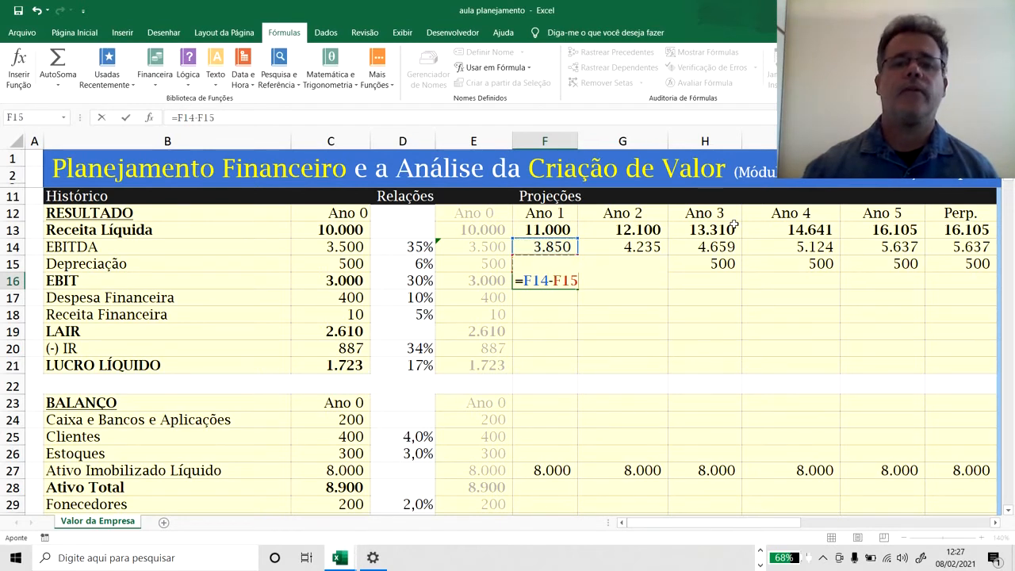
pyautogui.hotkey('ctrl', 'Return')
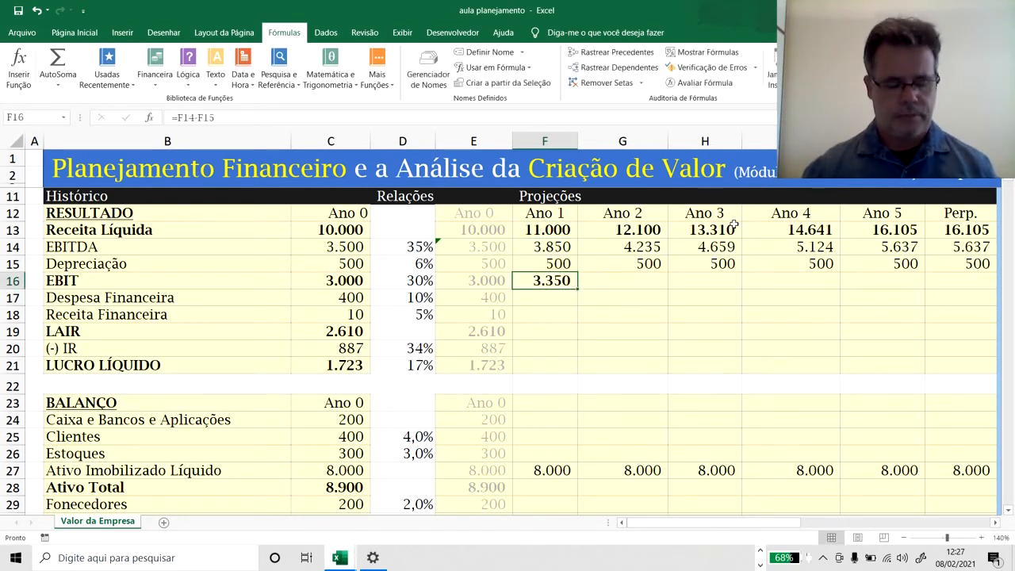
# Copy the Ano 1 EBIT formula from F16 across G16:K16 for Ano 2 to Perp.
pyautogui.hotkey('ctrl', 'c')
pyautogui.press('Right')
pyautogui.hotkey('shift', 'Right')
pyautogui.hotkey('shift', 'Right')
pyautogui.hotkey('shift', 'Right')
pyautogui.hotkey('shift', 'Right')
pyautogui.hotkey('ctrl', 'v')
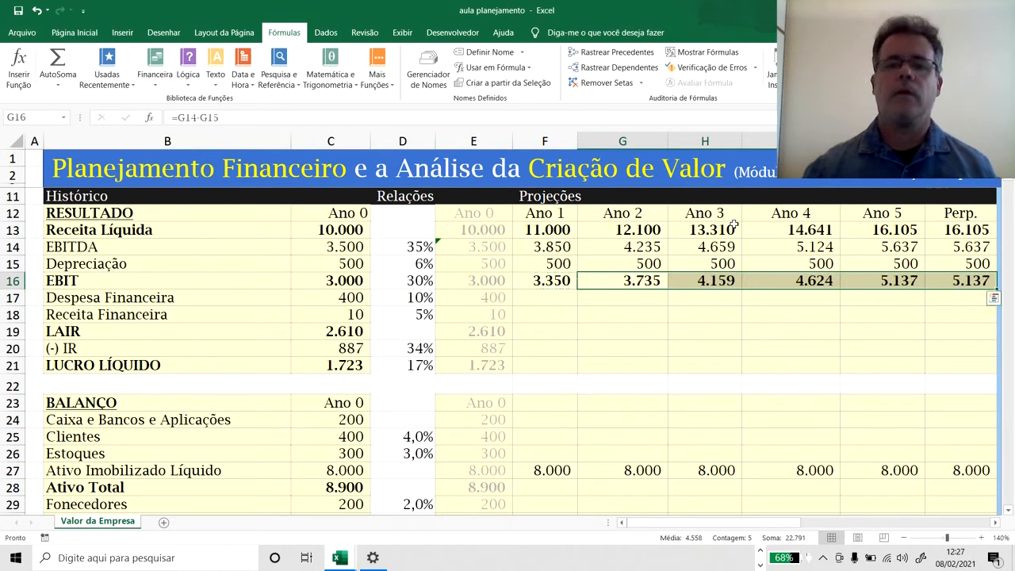
pyautogui.press('Left')
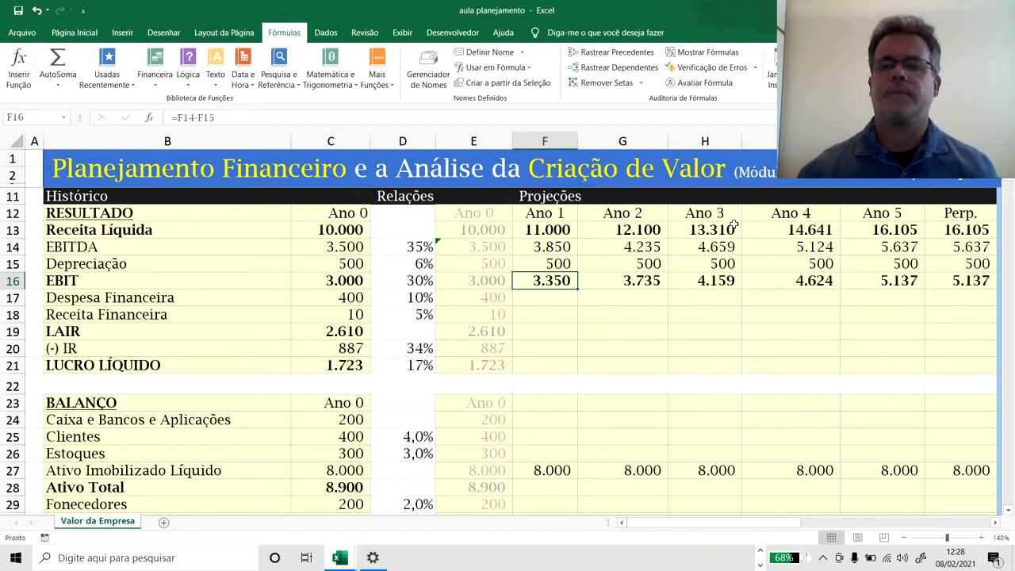
# Calculate Ano 1 Despesa Financeira in F17 from the 10% rate and Ano 0 Financiamentos L.Prazo with =$D$17*E30.
pyautogui.press('Down')
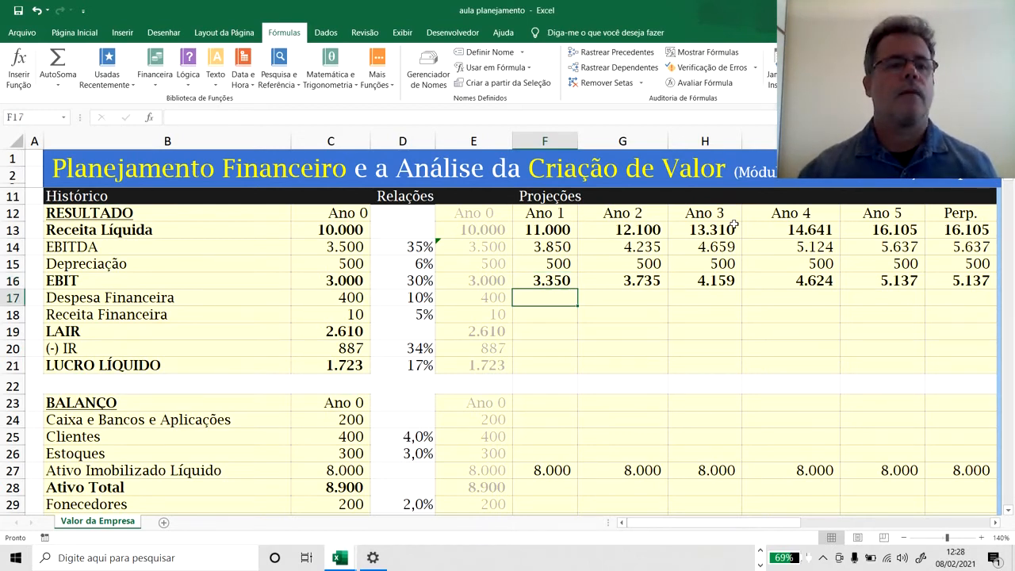
pyautogui.press('Up')
pyautogui.press('Down')
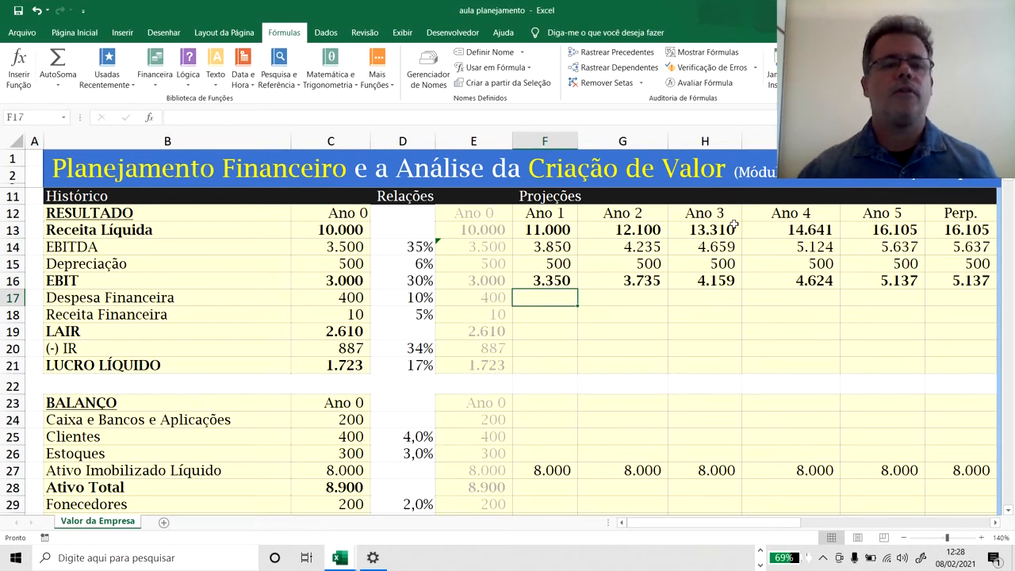
pyautogui.write('=')
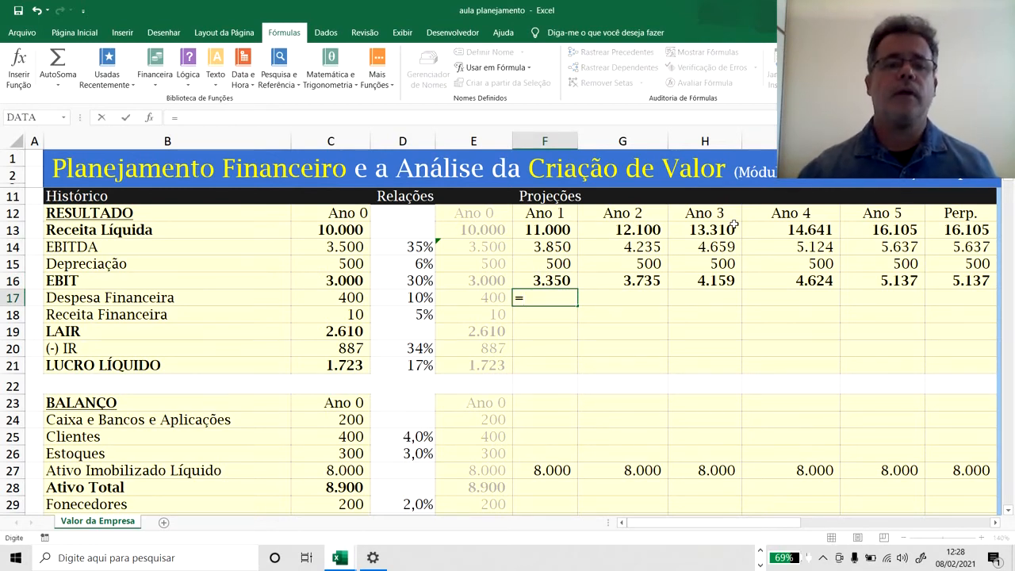
pyautogui.press('Left')
pyautogui.press('Left')
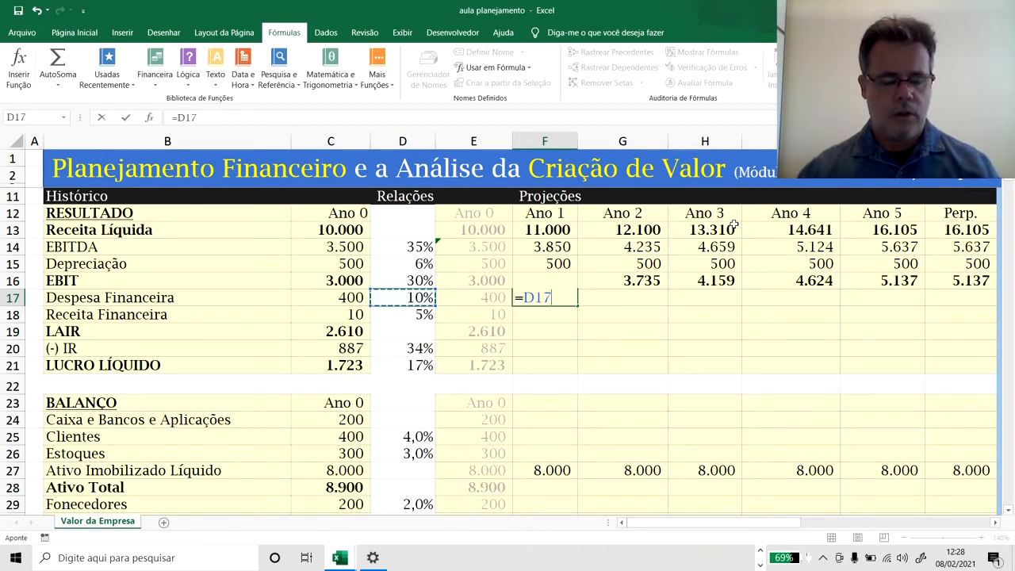
pyautogui.press('F4')
pyautogui.write('*')
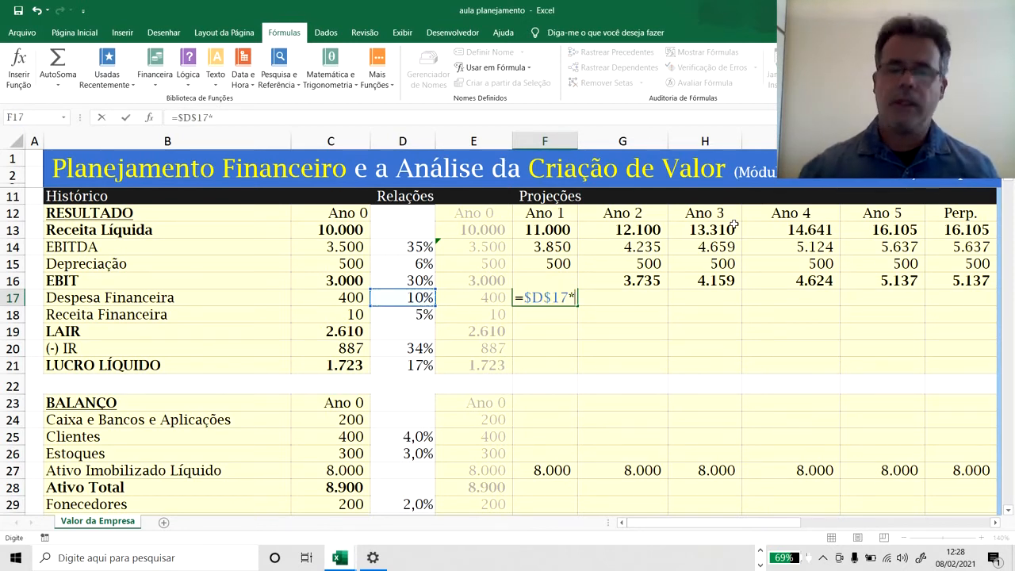
pyautogui.scroll(-5, 422, 364)
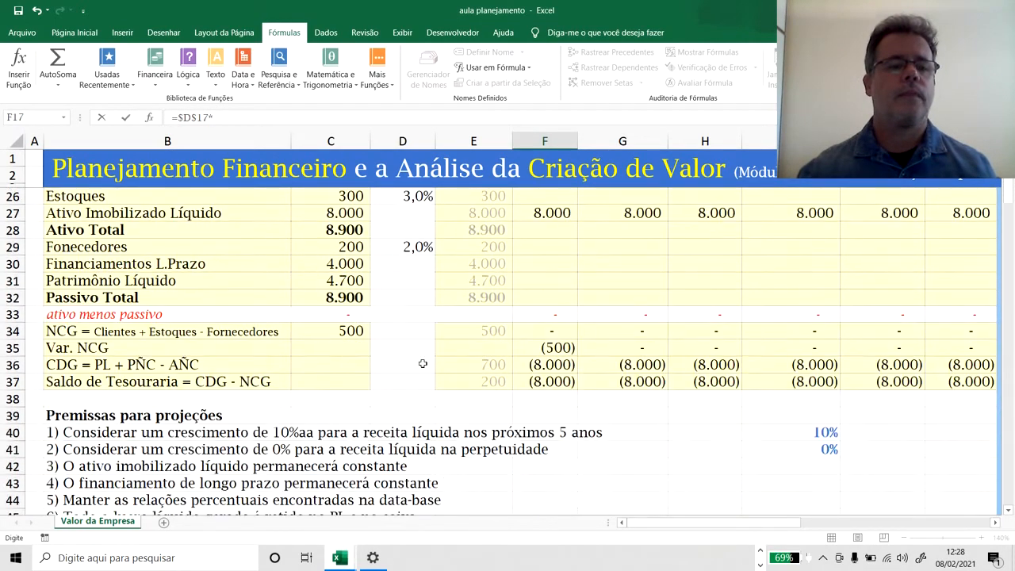
pyautogui.scroll(-1, 423, 363)
pyautogui.scroll(1, 456, 336)
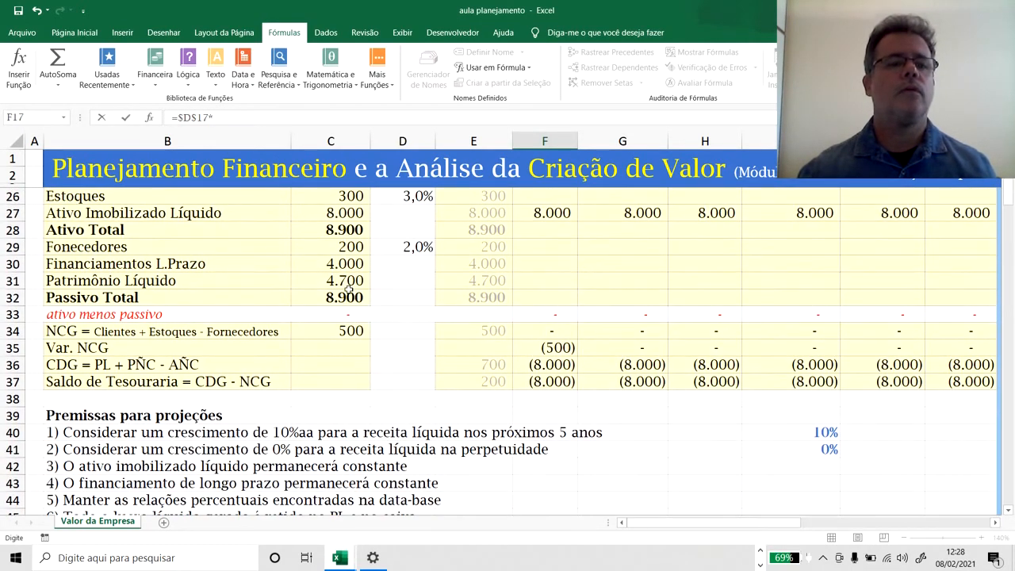
pyautogui.scroll(2, 349, 291)
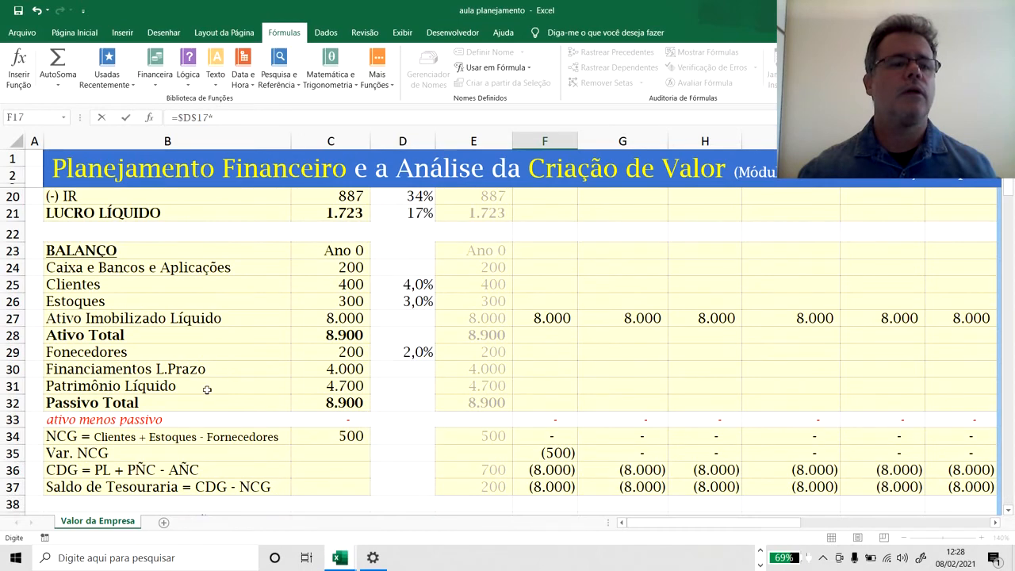
pyautogui.click(469, 370)
pyautogui.press('Return')
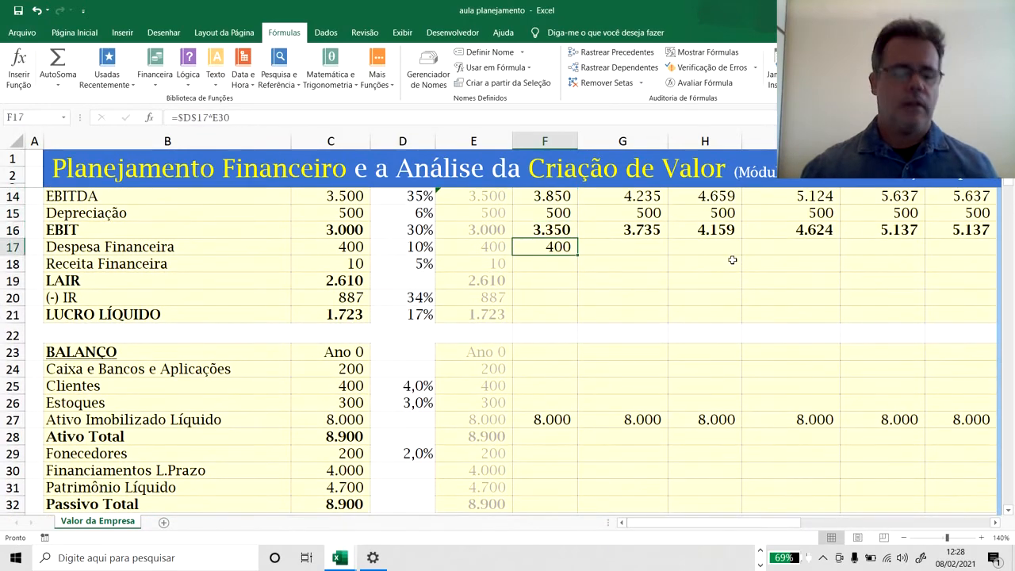
# Hold Ano 1 Financiamentos L.Prazo constant by entering =E30 in F30.
pyautogui.press('Down')
pyautogui.press('Down')
pyautogui.press('Down')
pyautogui.press('Down')
pyautogui.press('Down')
pyautogui.press('Down')
pyautogui.press('Down')
pyautogui.press('Down')
pyautogui.press('Down')
pyautogui.press('Down')
pyautogui.press('Down')
pyautogui.press('Down')
pyautogui.press('Down')
pyautogui.press('Down')
pyautogui.press('Down')
pyautogui.press('Down')
pyautogui.press('Down')
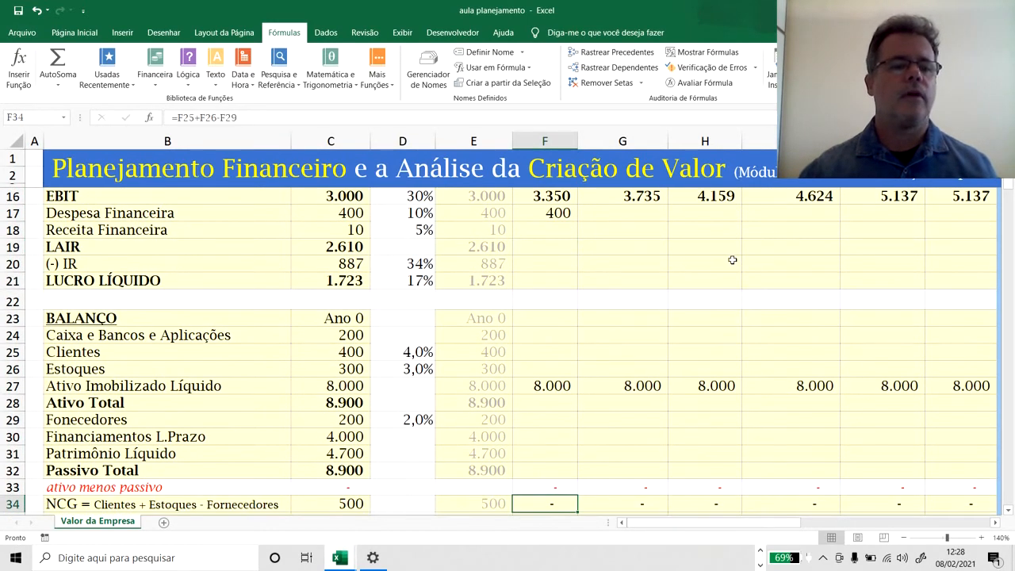
pyautogui.press('Up')
pyautogui.press('Up')
pyautogui.press('Up')
pyautogui.press('Up')
pyautogui.write('=')
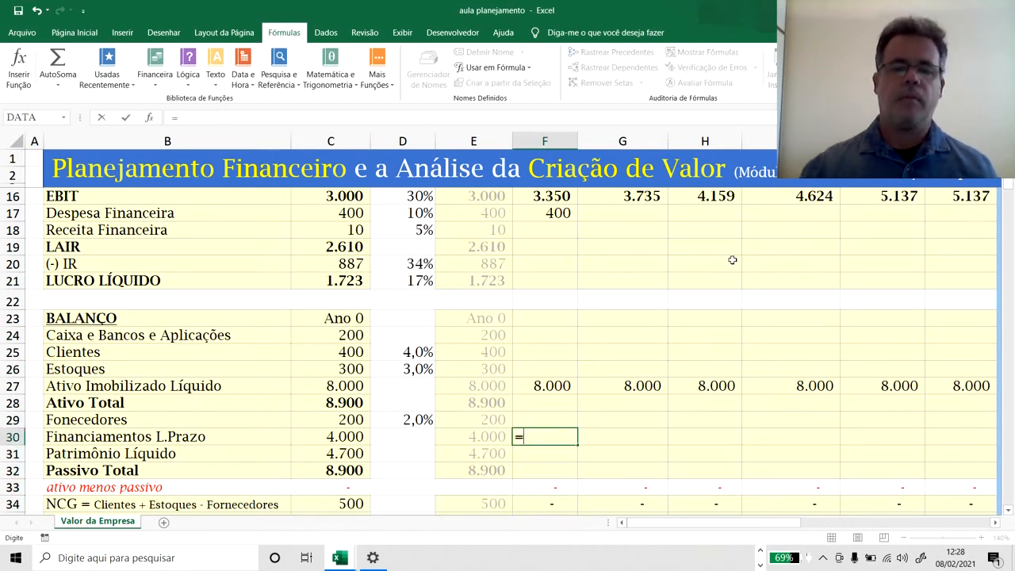
pyautogui.press('Left')
pyautogui.press('Return')
# Copy the Financiamentos L.Prazo formula from F30 across G30:K30 for Ano 2 to Perp.
pyautogui.press('Up')
pyautogui.hotkey('ctrl', 'c')
pyautogui.press('Right')
pyautogui.hotkey('shift', 'Right')
pyautogui.hotkey('shift', 'Right')
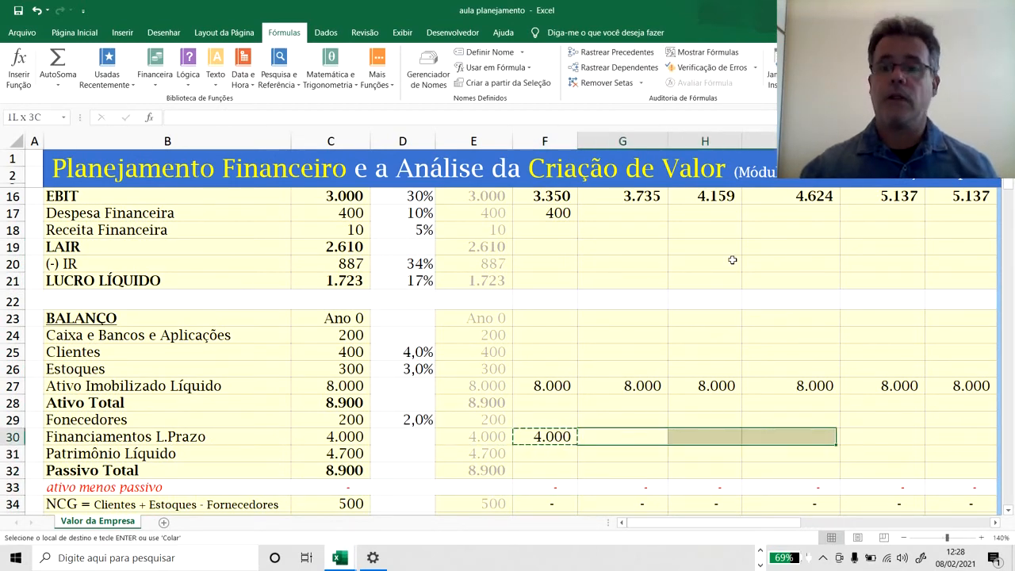
pyautogui.hotkey('shift', 'Right')
pyautogui.hotkey('shift', 'Right')
pyautogui.press('Return')
# Copy the Ano 1 Despesa Financeira formula from F17 across G17:K17 for Ano 2 to Perp.
pyautogui.press('Up')
pyautogui.press('Up')
pyautogui.press('Up')
pyautogui.press('Up')
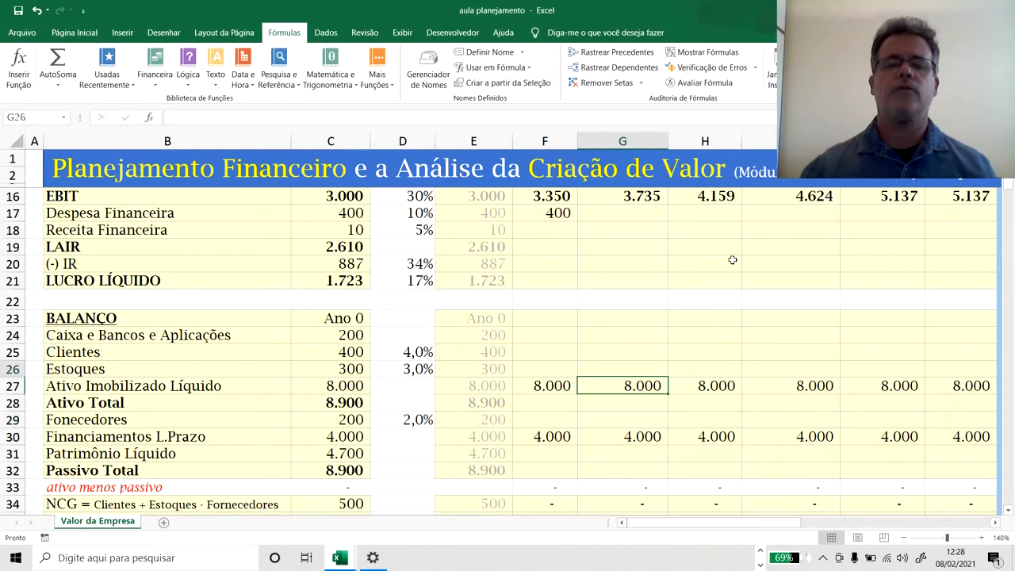
pyautogui.press('Up')
pyautogui.press('Up')
pyautogui.press('Up')
pyautogui.press('Up')
pyautogui.press('Up')
pyautogui.press('Up')
pyautogui.press('Up')
pyautogui.press('Up')
pyautogui.press('Up')
pyautogui.press('Up')
pyautogui.press('Up')
pyautogui.press('Up')
pyautogui.press('Up')
pyautogui.press('Down')
pyautogui.press('Down')
pyautogui.press('Down')
pyautogui.press('Down')
pyautogui.press('Left')
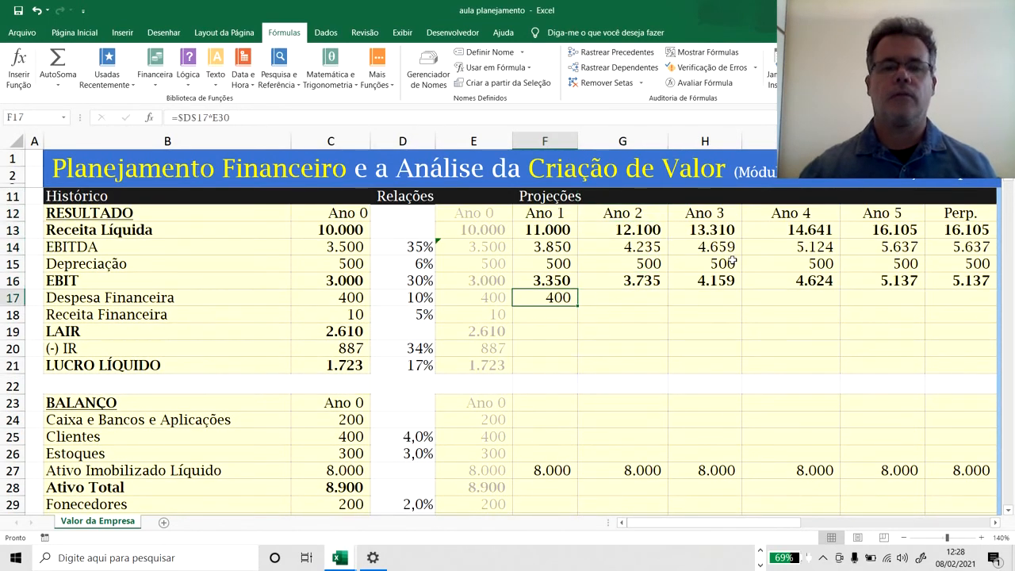
pyautogui.hotkey('ctrl', 'c')
pyautogui.press('Right')
pyautogui.hotkey('shift', 'Right')
pyautogui.hotkey('shift', 'Right')
pyautogui.hotkey('shift', 'Right')
pyautogui.hotkey('shift', 'Right')
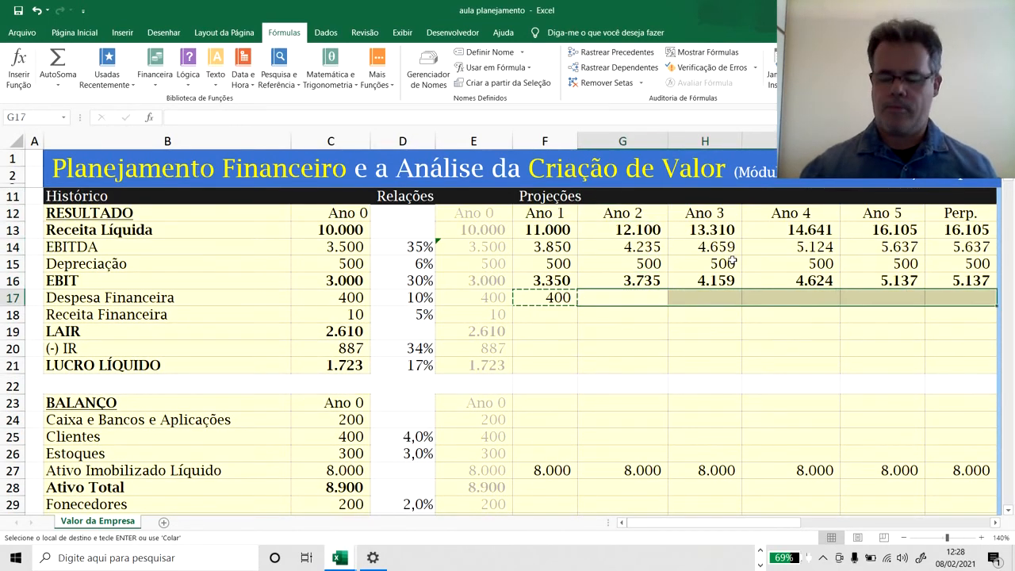
pyautogui.press('Return')
# Calculate Ano 1 Receita Financeira in F18 from the 5% rate and Ano 0 Caixa e Bancos e Aplicações with =$D$18*E24.
pyautogui.press('Left')
pyautogui.press('Down')
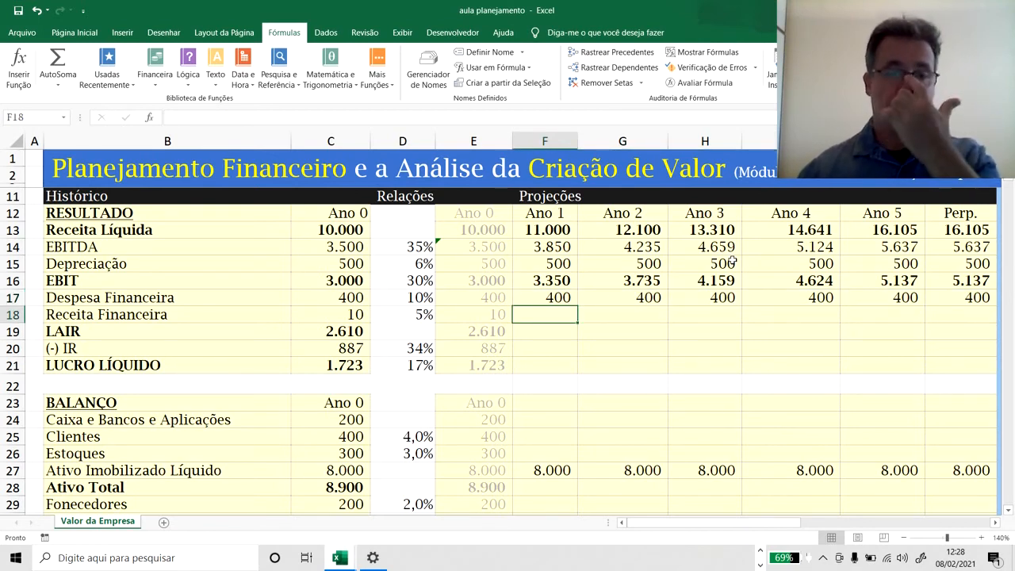
pyautogui.write('=')
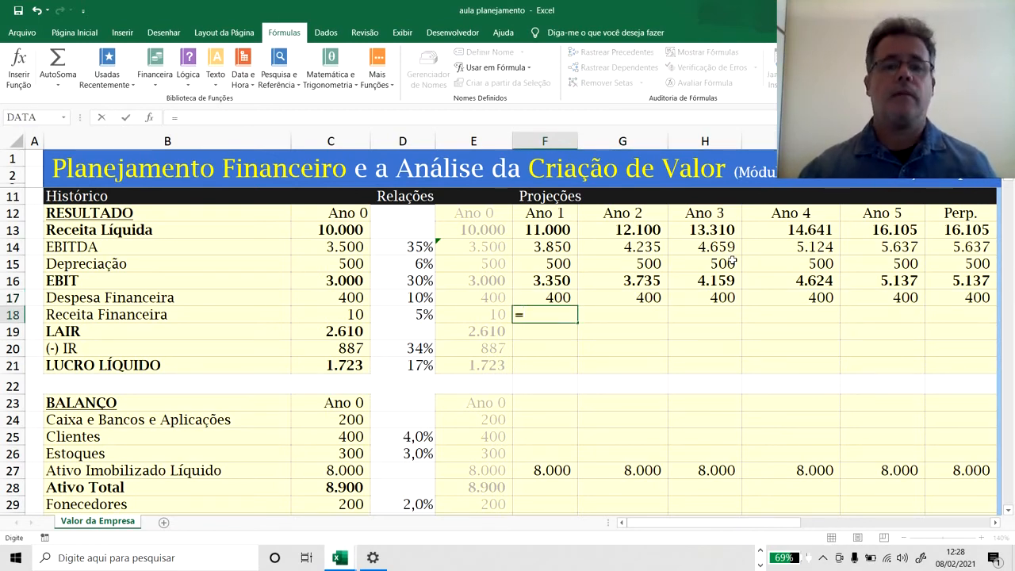
pyautogui.press('Left')
pyautogui.press('Left')
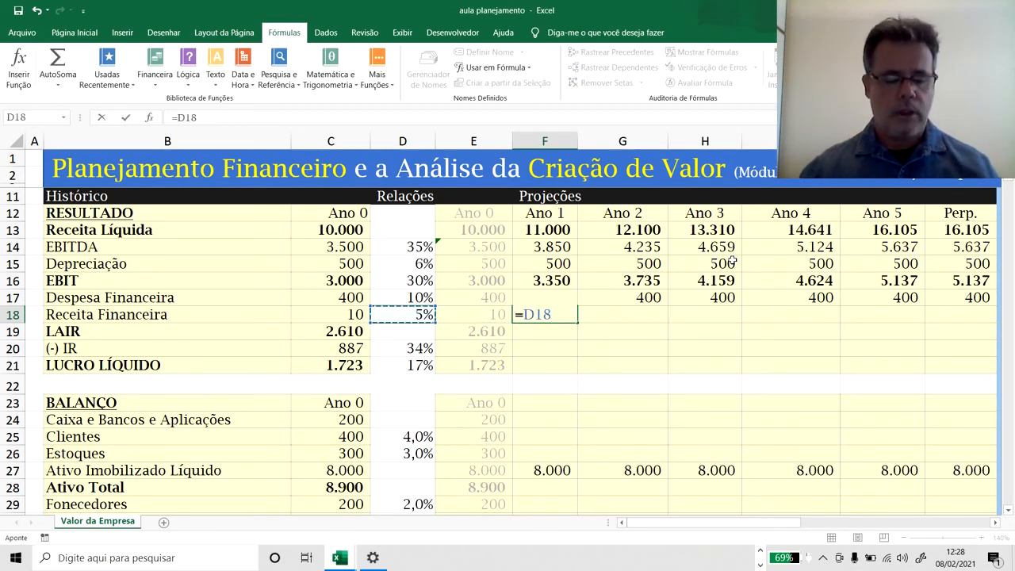
pyautogui.press('F4')
pyautogui.write('*')
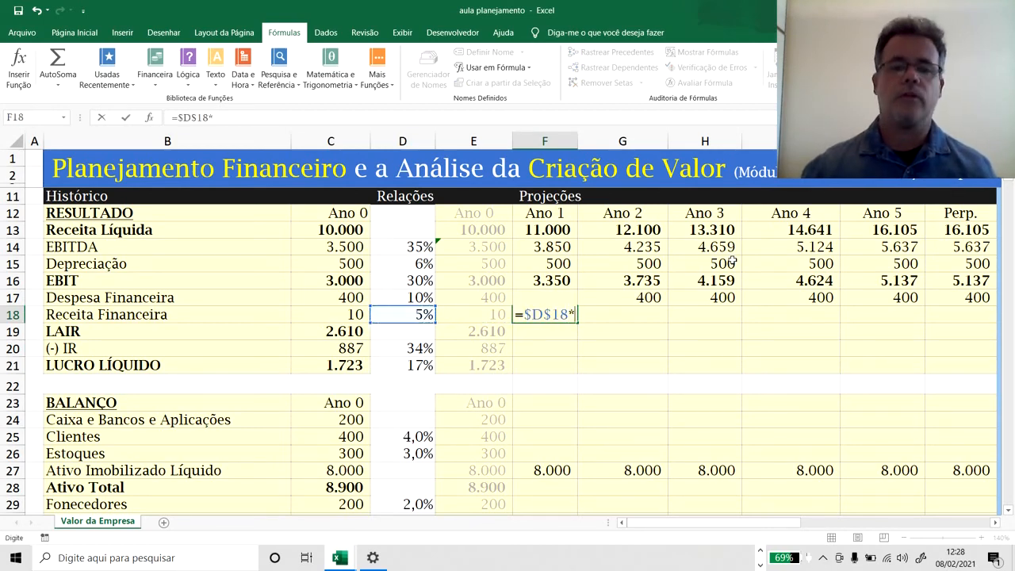
pyautogui.scroll(-5, 577, 298)
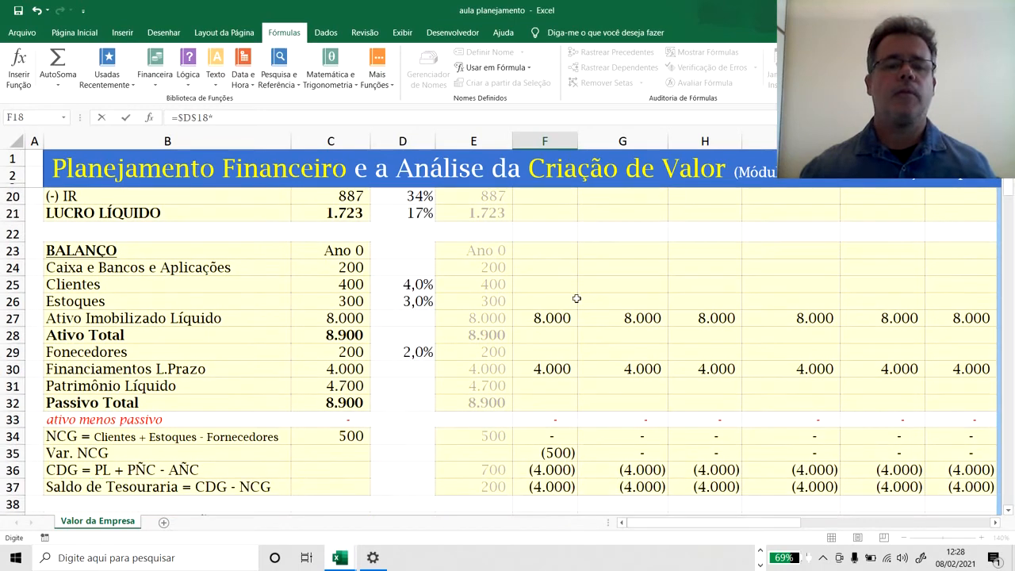
pyautogui.scroll(3, 576, 298)
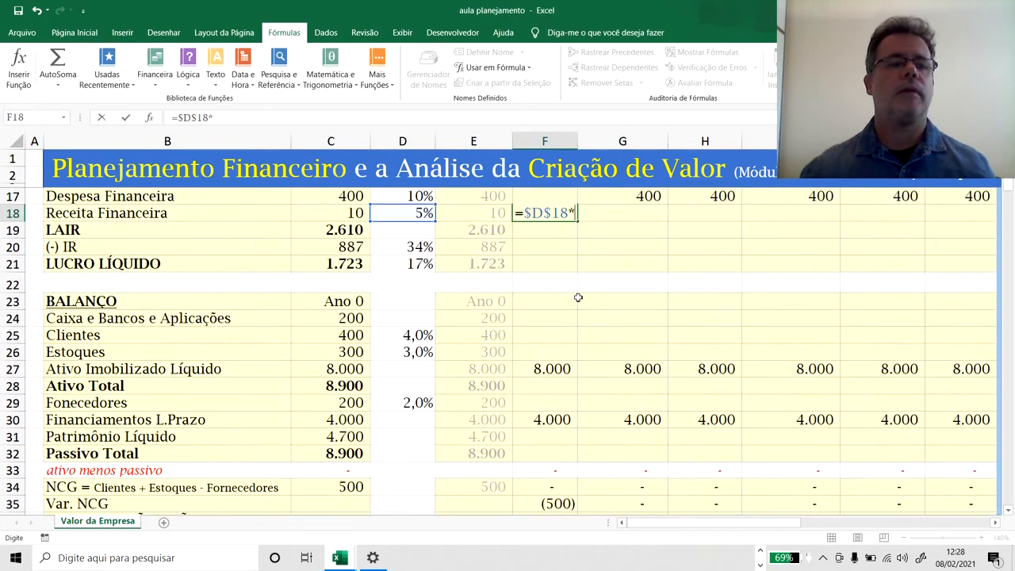
pyautogui.click(468, 319)
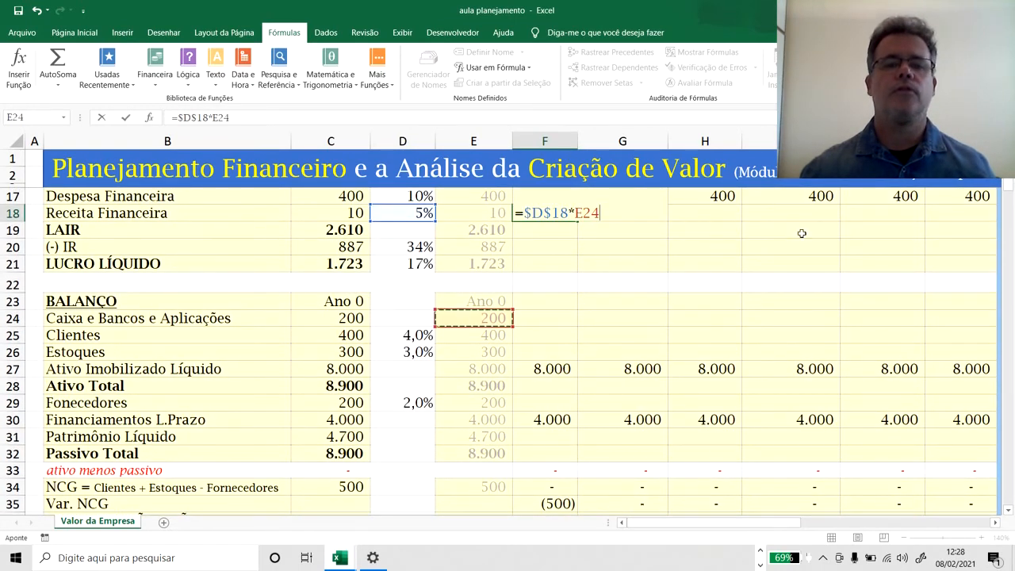
pyautogui.press('Return')
# Copy the Ano 1 Receita Financeira formula from F18 across G18:K18 for Ano 2 to Perp.
pyautogui.press('Up')
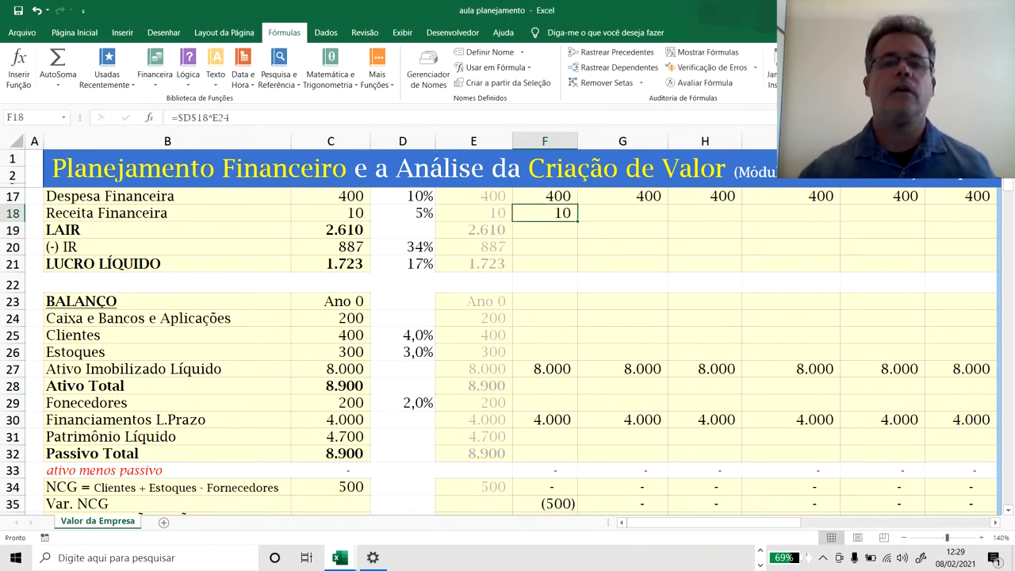
pyautogui.hotkey('ctrl', 'c')
pyautogui.press('Right')
pyautogui.hotkey('shift', 'Right')
pyautogui.hotkey('shift', 'Right')
pyautogui.hotkey('shift', 'Right')
pyautogui.hotkey('shift', 'Right')
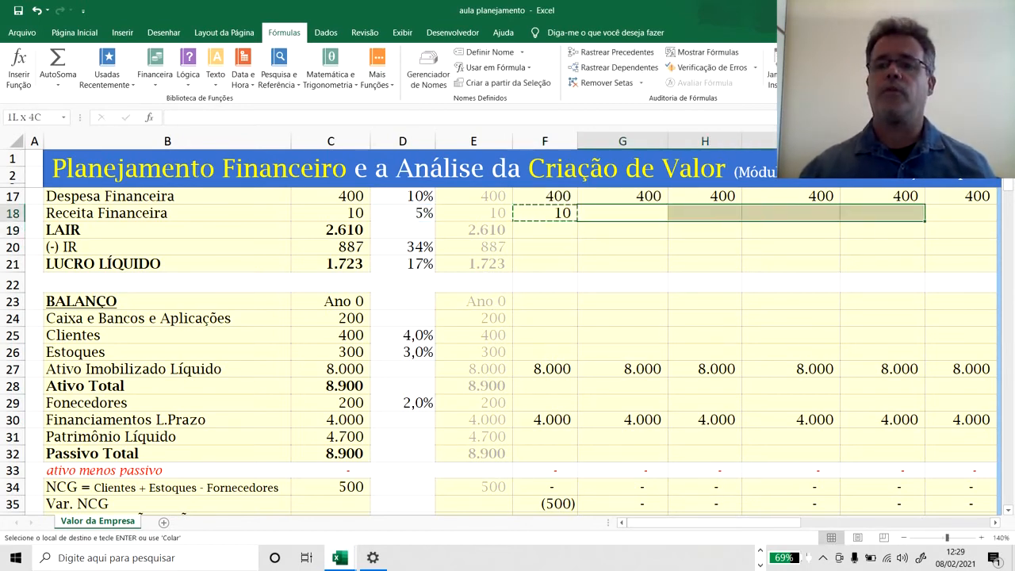
pyautogui.hotkey('ctrl', 'v')
# Examine the copied Receita Financeira formulas in row 18 and the Caixa e Bancos e Aplicações cells in row 24 they depend on.
pyautogui.press('Left')
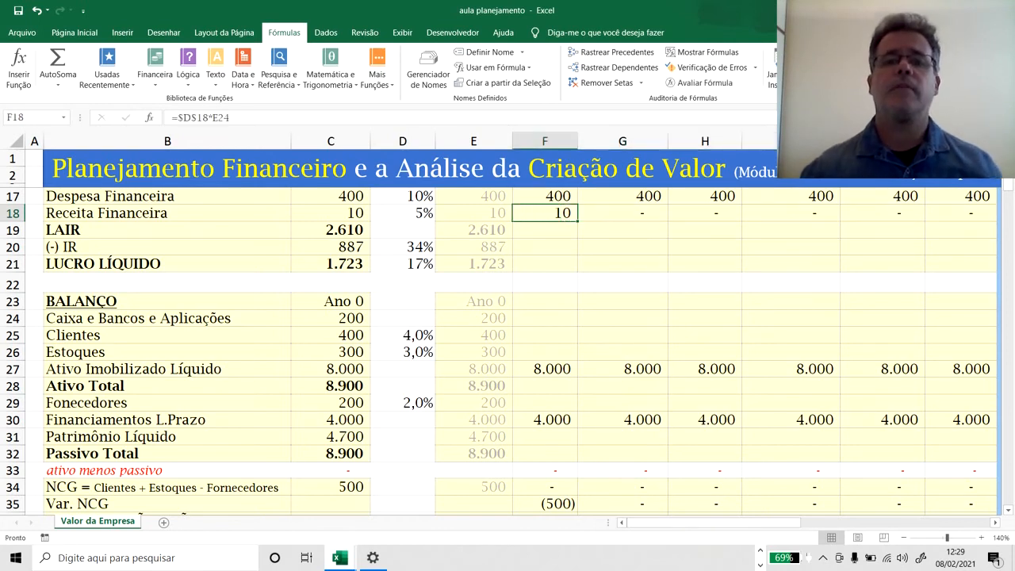
pyautogui.press('Right')
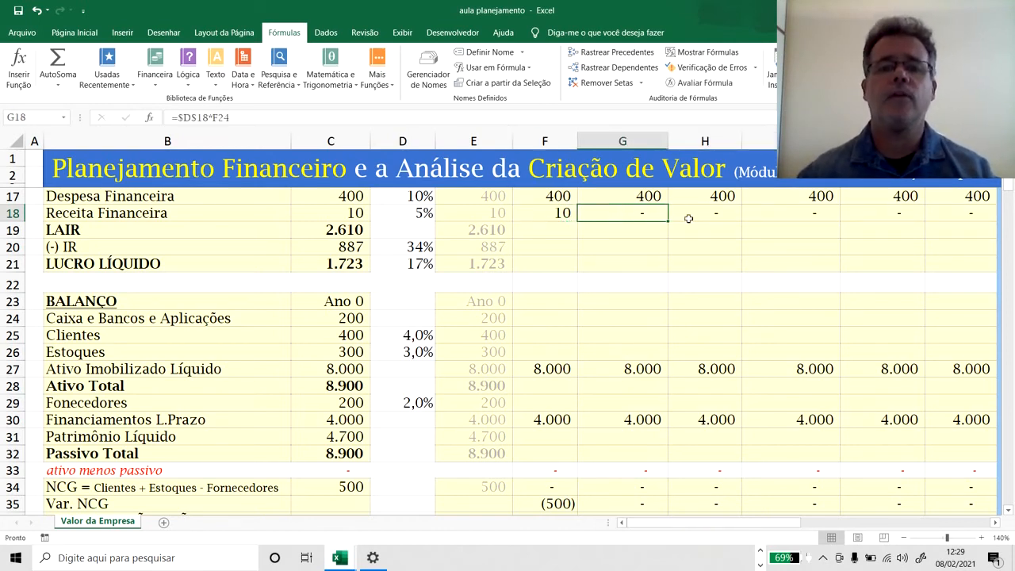
pyautogui.click(691, 214)
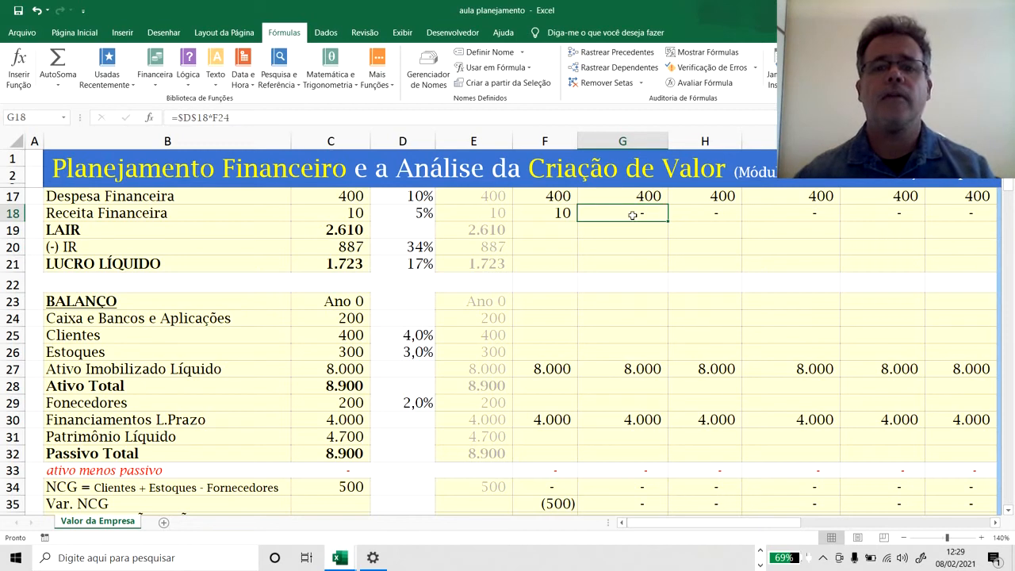
pyautogui.click(726, 217)
pyautogui.click(642, 222)
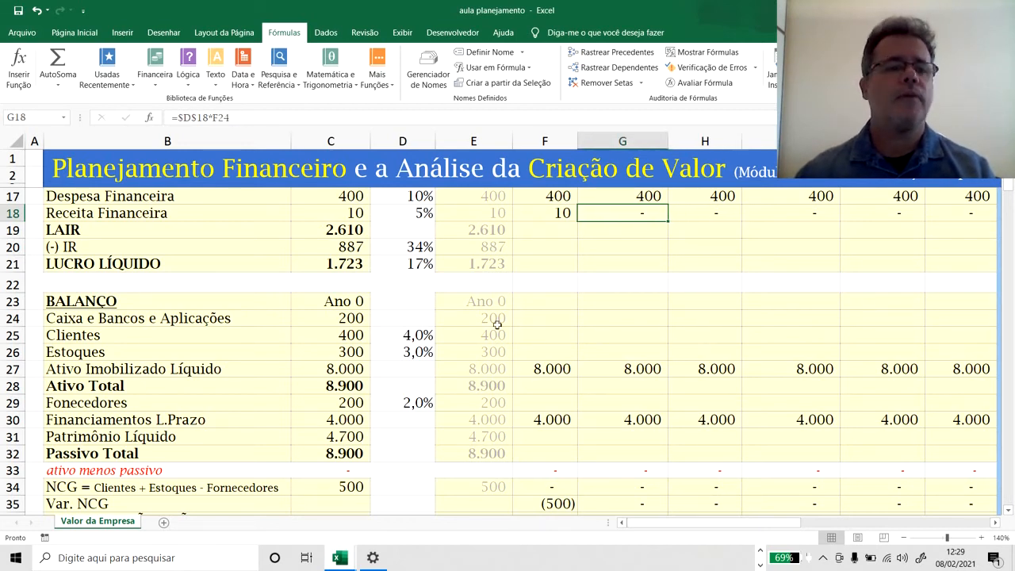
pyautogui.click(537, 322)
pyautogui.click(603, 321)
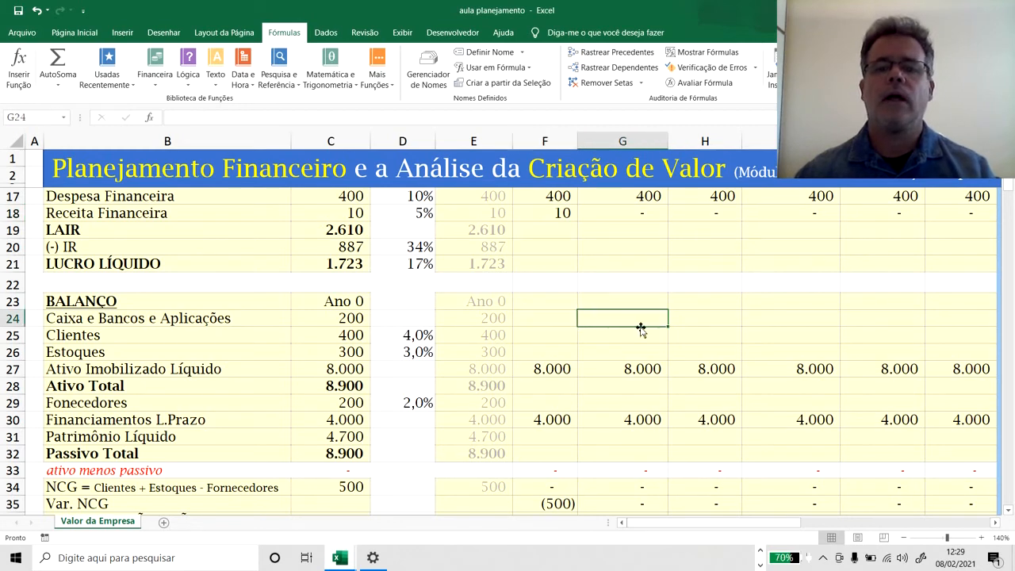
pyautogui.click(693, 322)
pyautogui.click(778, 321)
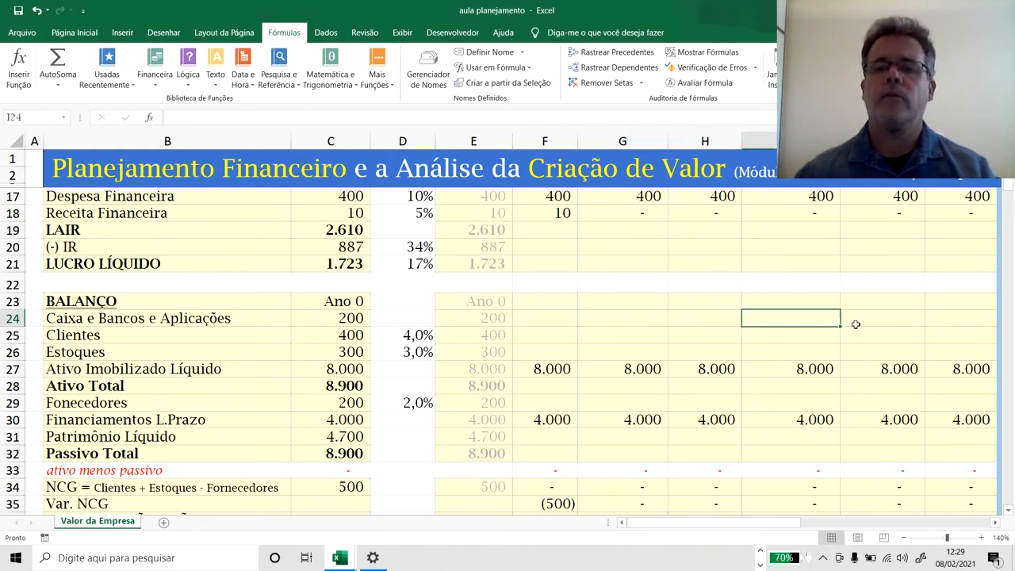
pyautogui.click(895, 320)
pyautogui.click(793, 317)
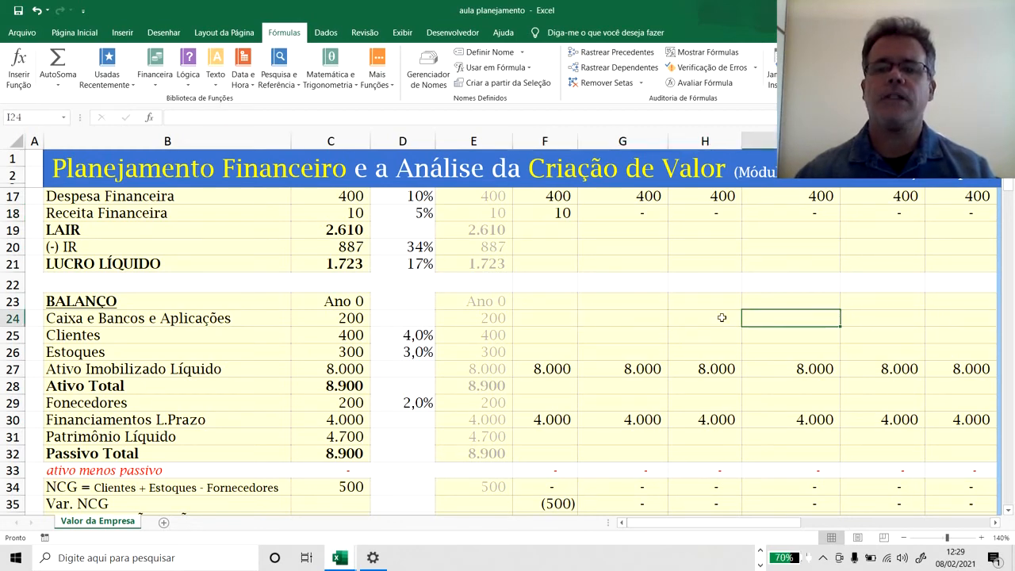
pyautogui.click(694, 317)
pyautogui.click(618, 318)
pyautogui.click(565, 317)
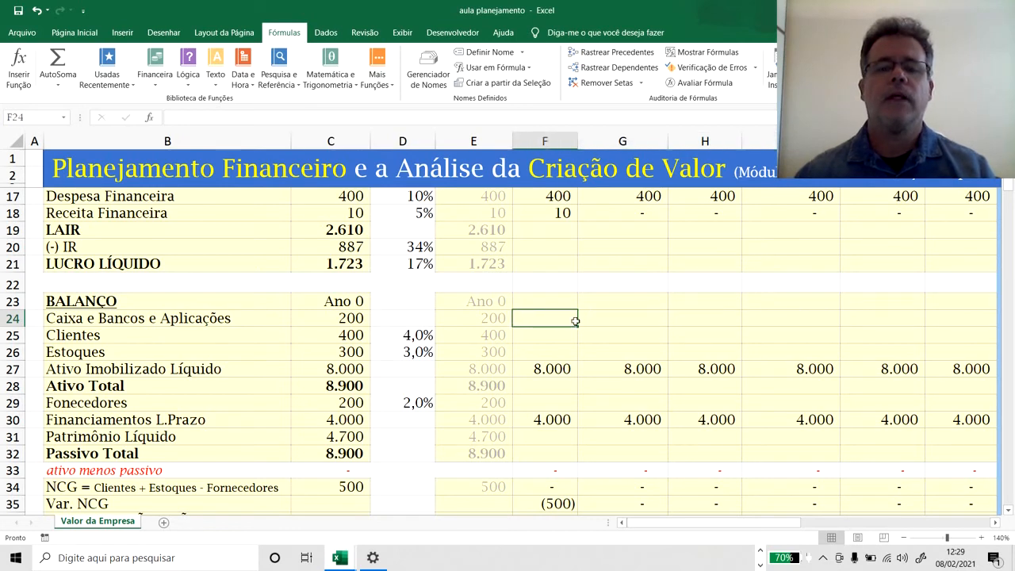
pyautogui.click(603, 319)
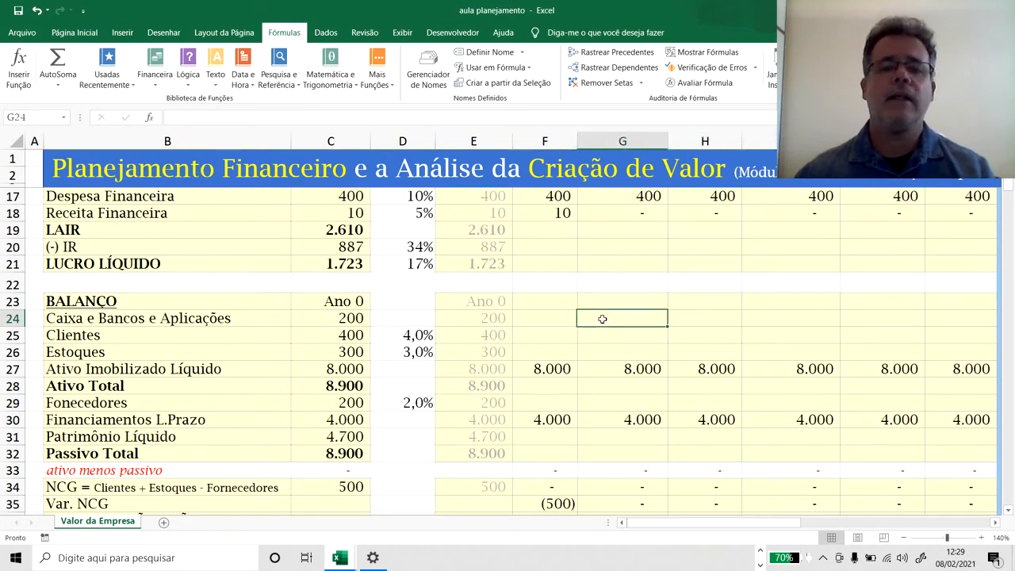
pyautogui.click(563, 318)
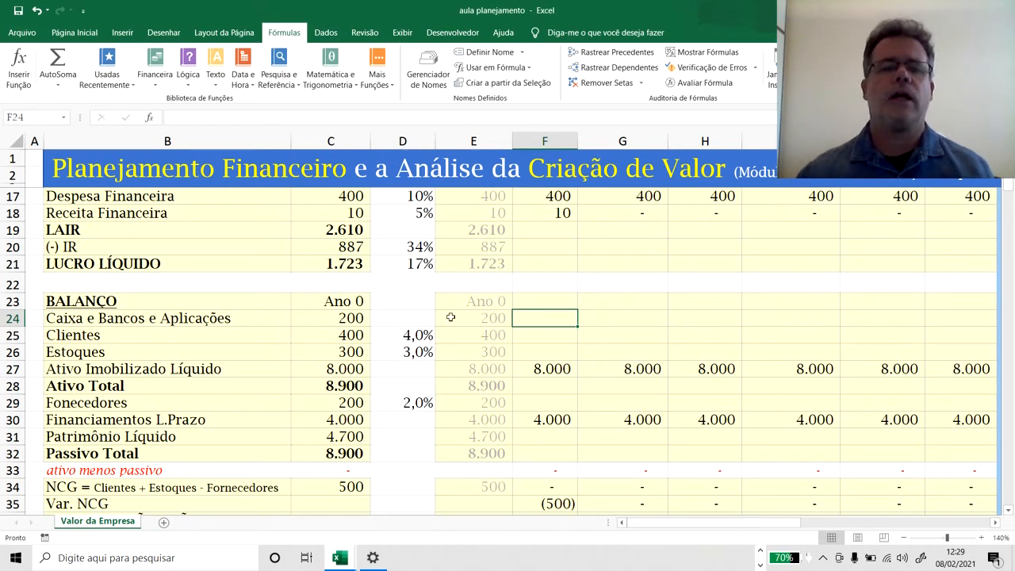
# Calculate Ano 1 LAIR in F19 from EBIT, Despesa Financeira and Receita Financeira with =F16-F17+F18.
pyautogui.click(547, 231)
pyautogui.scroll(2, 953, 264)
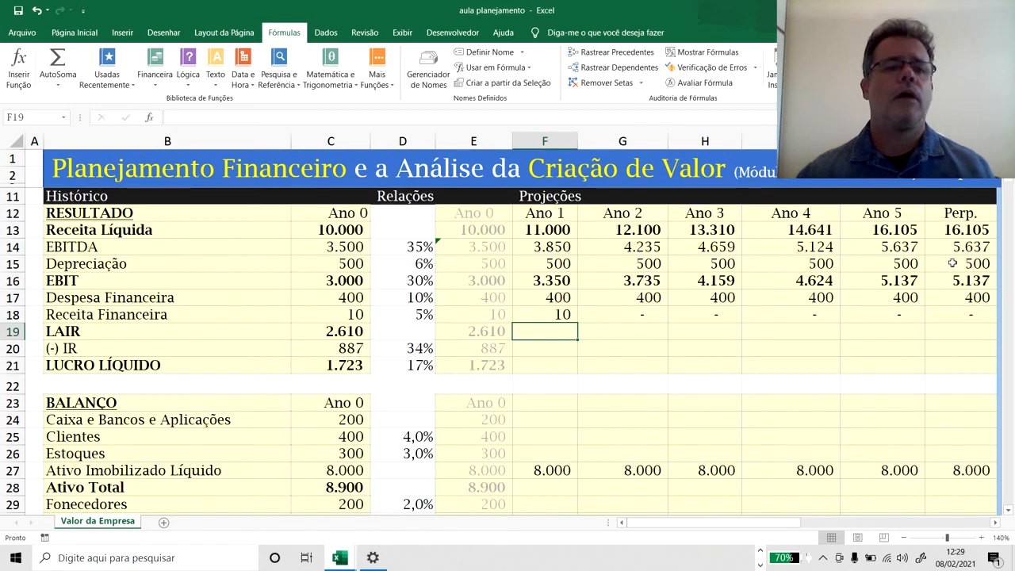
pyautogui.write('=')
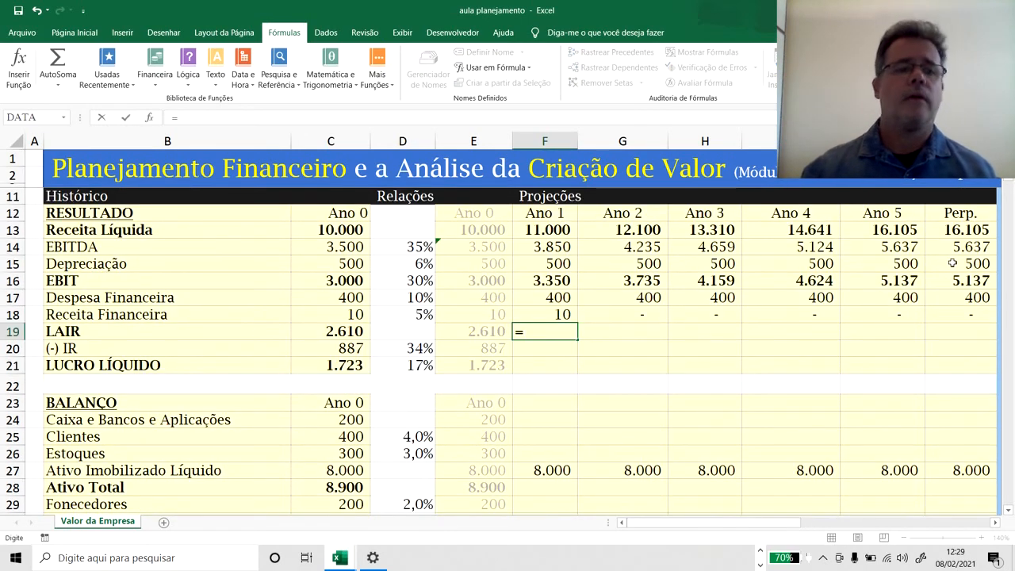
pyautogui.press('Up')
pyautogui.press('Up')
pyautogui.press('Up')
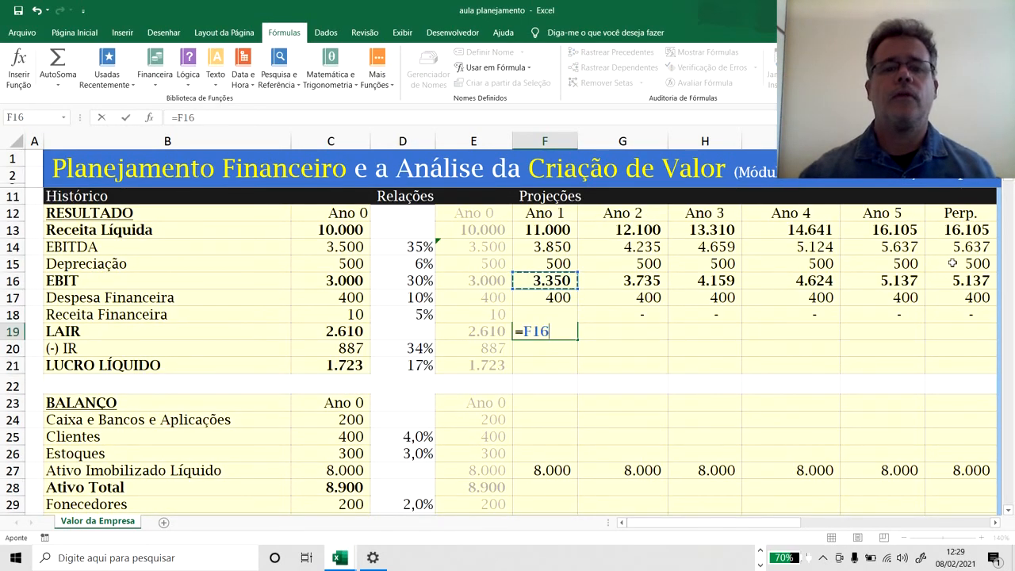
pyautogui.write('-')
pyautogui.press('Up')
pyautogui.press('Up')
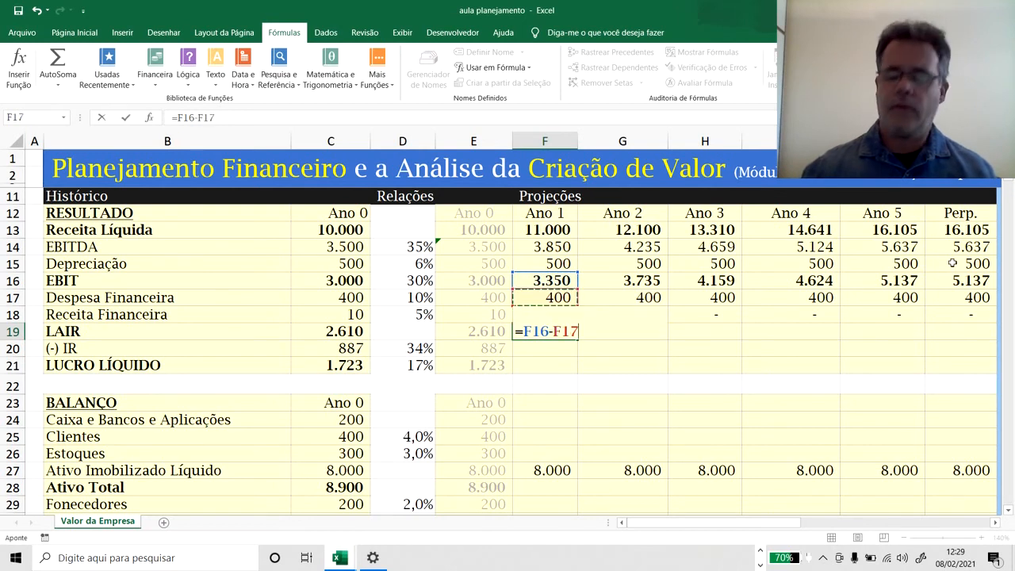
pyautogui.write('+')
pyautogui.press('Up')
pyautogui.hotkey('ctrl', 'Return')
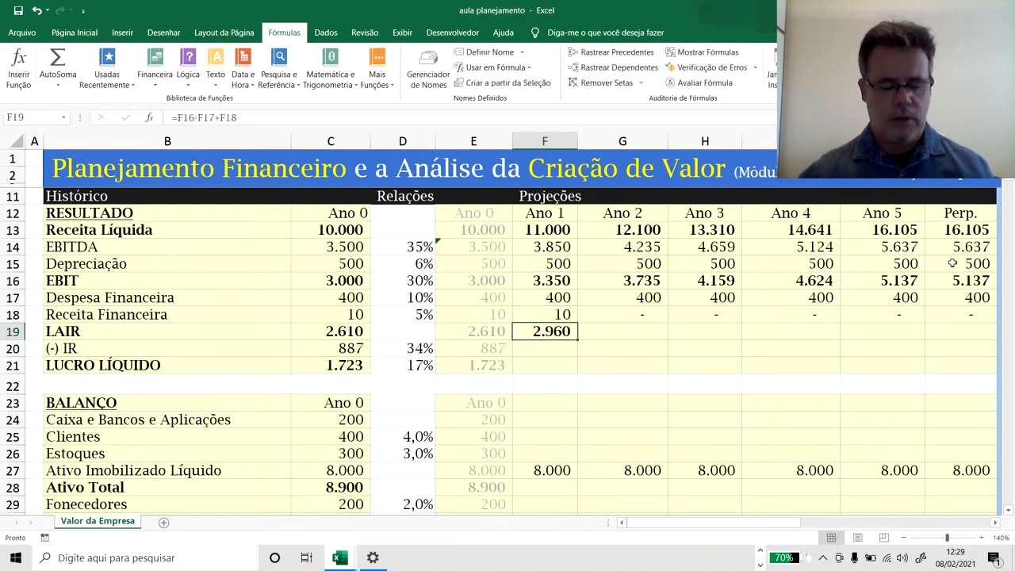
# Copy the Ano 1 LAIR formula from F19 across G19:K19 for Ano 2 to Perp.
pyautogui.hotkey('ctrl', 'c')
pyautogui.press('Right')
pyautogui.hotkey('shift', 'Right')
pyautogui.hotkey('shift', 'Right')
pyautogui.hotkey('shift', 'Right')
pyautogui.hotkey('shift', 'Right')
pyautogui.hotkey('ctrl', 'v')
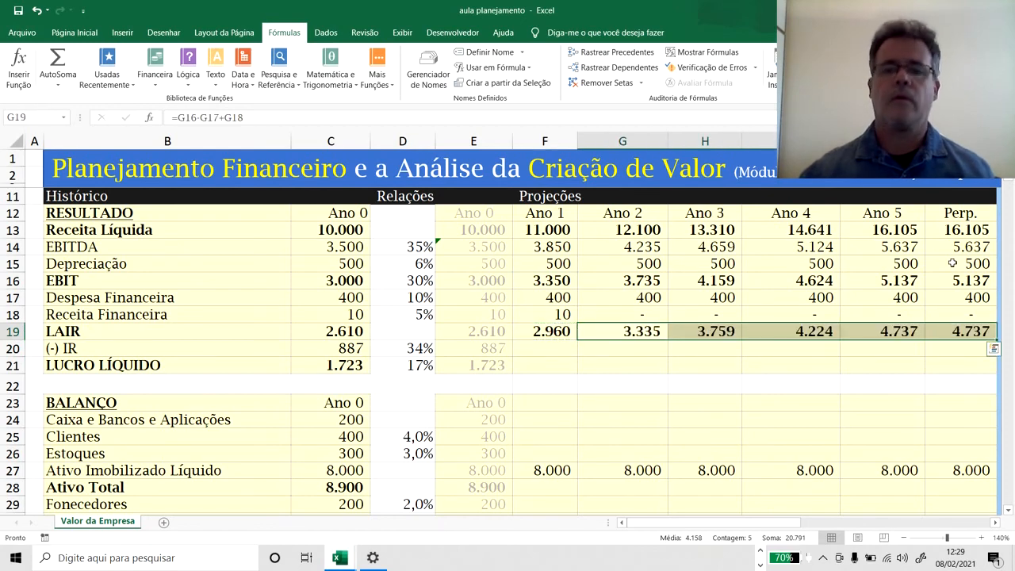
# Calculate Ano 1 IR in F20 by applying the fixed 34% rate to LAIR with =F19*$D$20.
pyautogui.press('Left')
pyautogui.press('Down')
pyautogui.write('=')
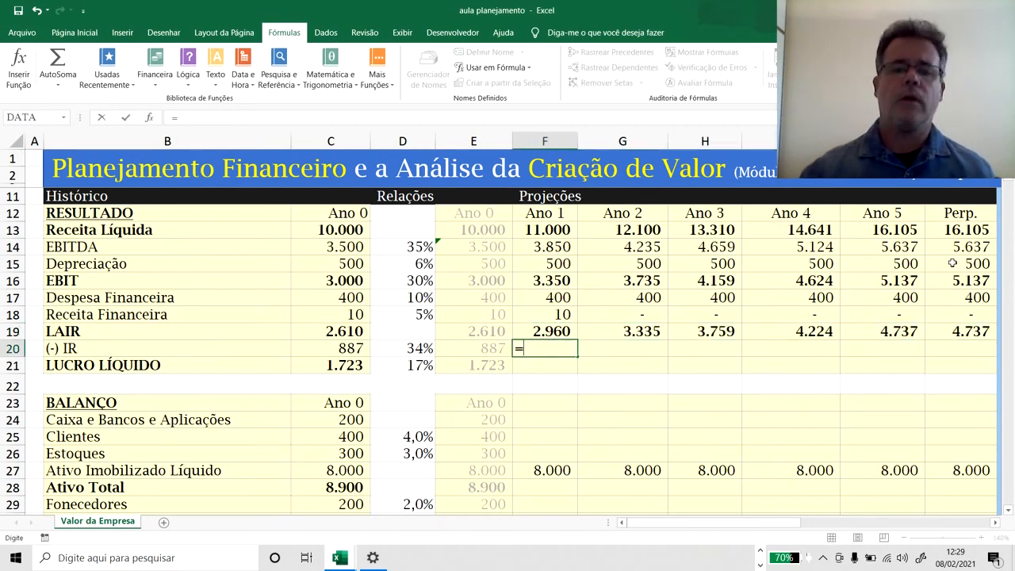
pyautogui.press('Up')
pyautogui.write('*')
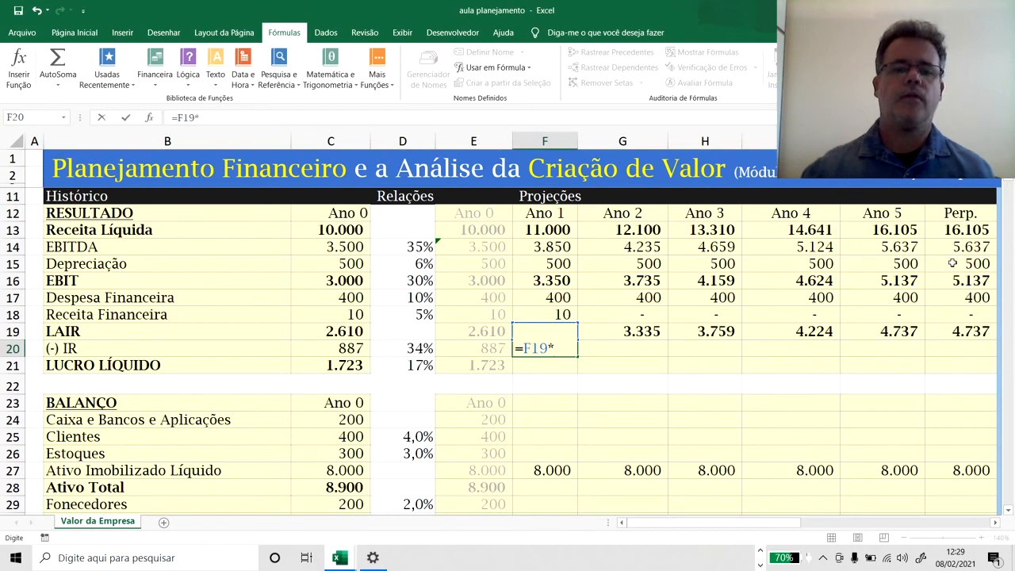
pyautogui.press('Left')
pyautogui.press('Left')
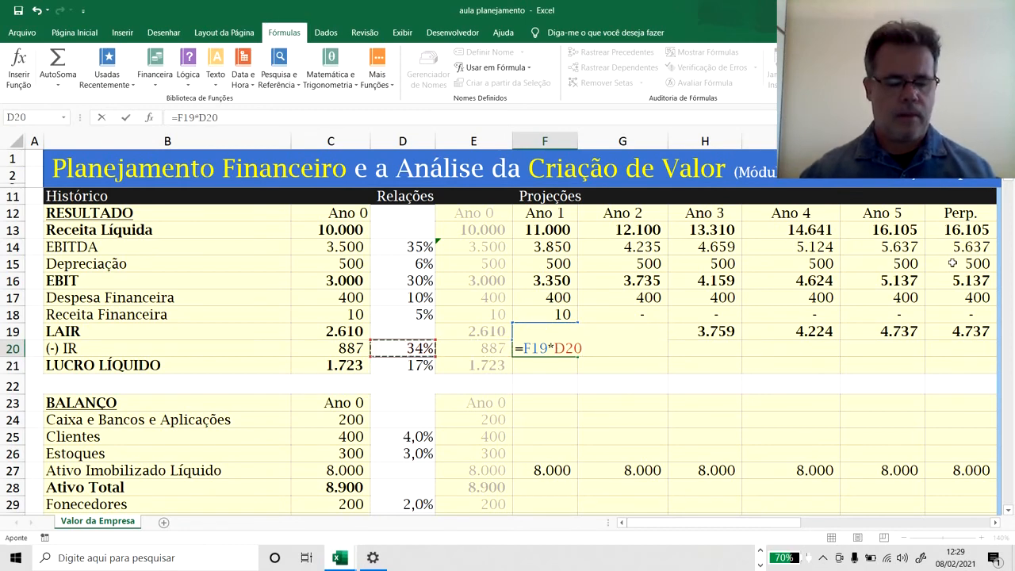
pyautogui.press('F4')
pyautogui.press('Return')
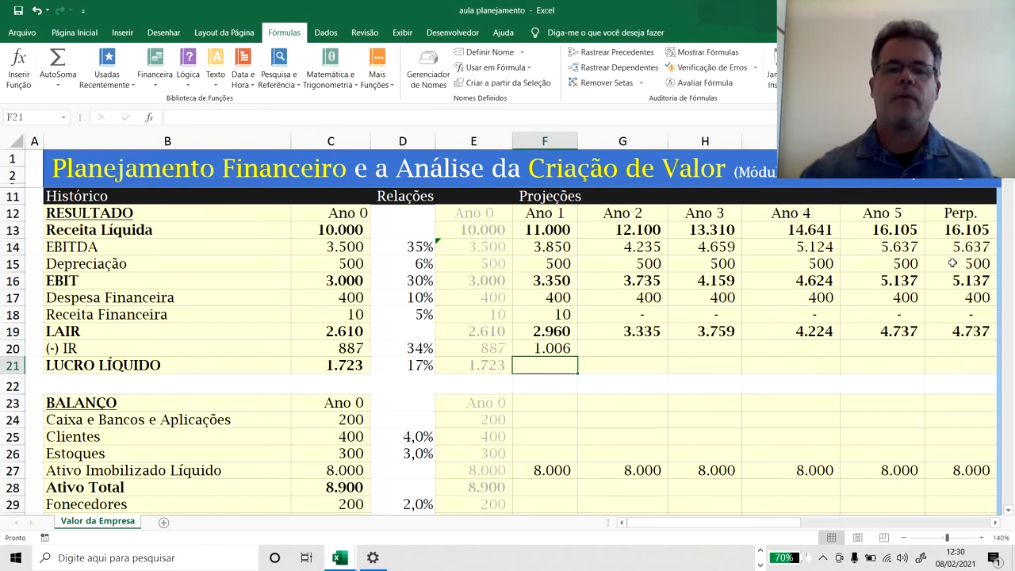
# Copy the Ano 1 IR formula from F20 across G20:K20 for Ano 2 to Perp.
pyautogui.press('Up')
pyautogui.hotkey('ctrl', 'c')
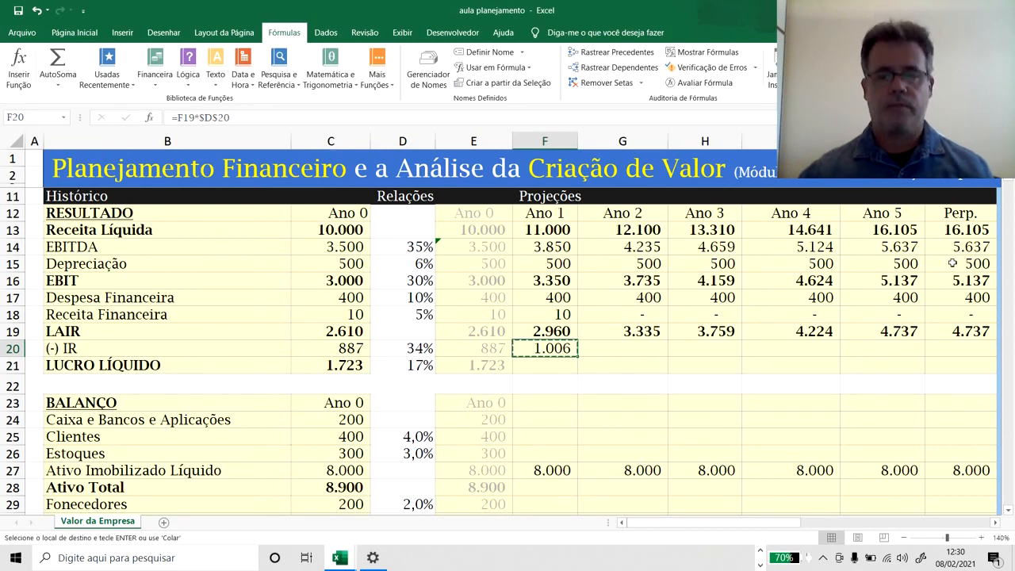
pyautogui.press('Right')
pyautogui.hotkey('shift', 'Right')
pyautogui.hotkey('shift', 'Right')
pyautogui.hotkey('shift', 'Right')
pyautogui.hotkey('shift', 'Right')
pyautogui.hotkey('ctrl', 'v')
pyautogui.press('Escape')
pyautogui.press('Left')
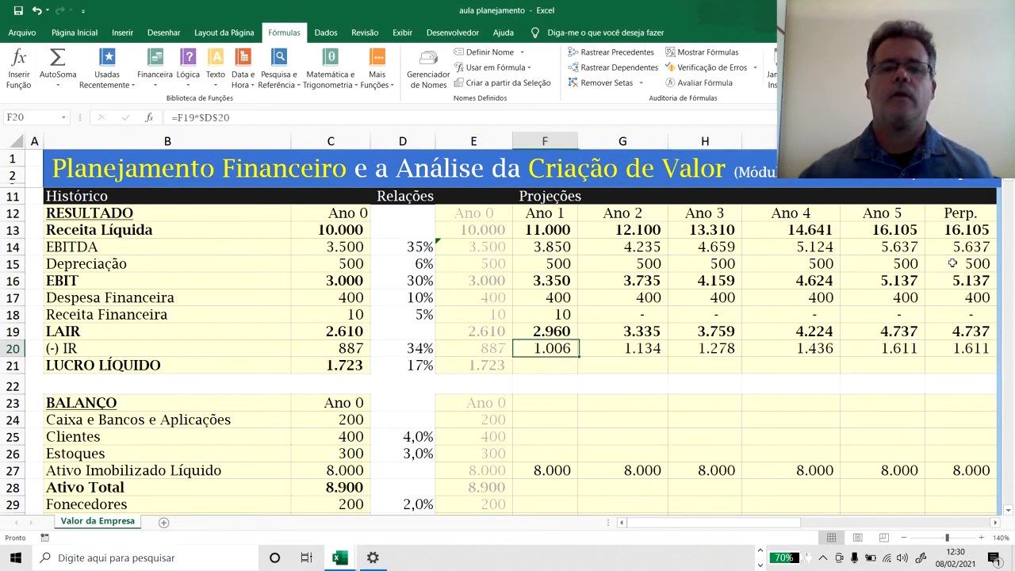
# Examine the Ano 0 and Ano 1 IR formulas in P20 and Q20 of the completed model beside the projections.
pyautogui.press('Right')
pyautogui.press('Right')
pyautogui.press('Right')
pyautogui.press('Right')
pyautogui.press('Right')
pyautogui.press('Right')
pyautogui.press('Right')
pyautogui.press('Right')
pyautogui.press('Right')
pyautogui.press('Right')
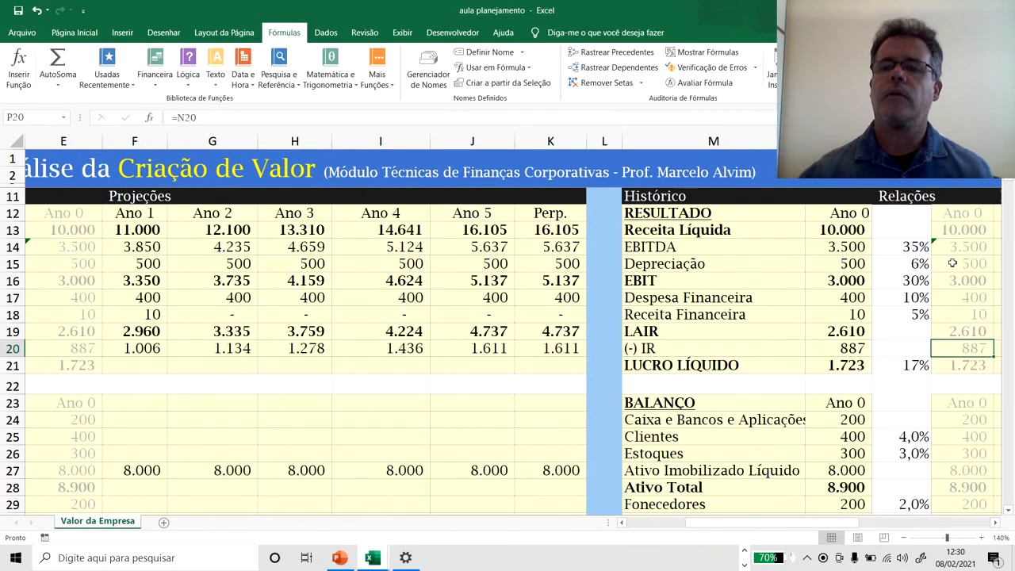
pyautogui.press('Right')
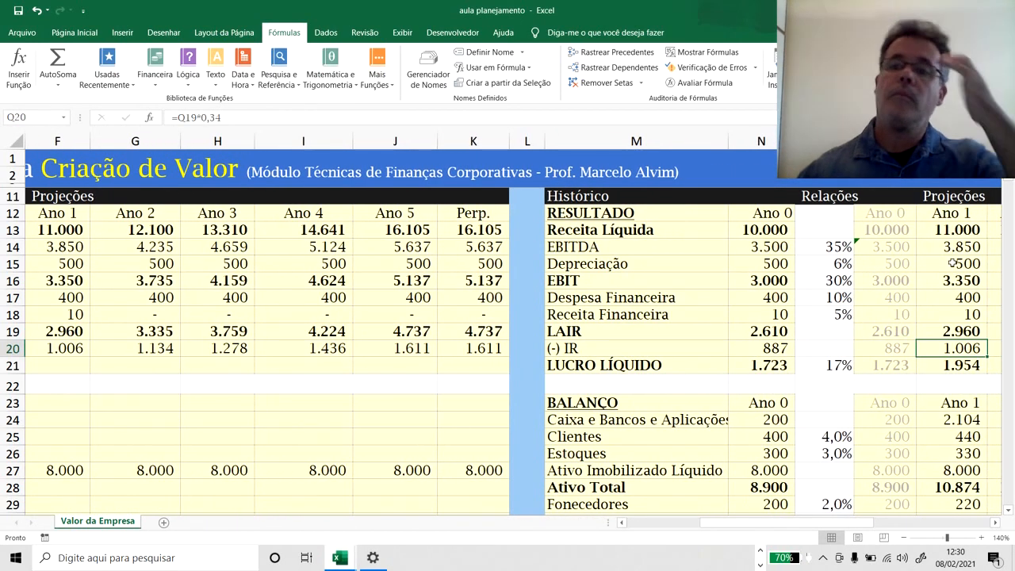
pyautogui.press('Left')
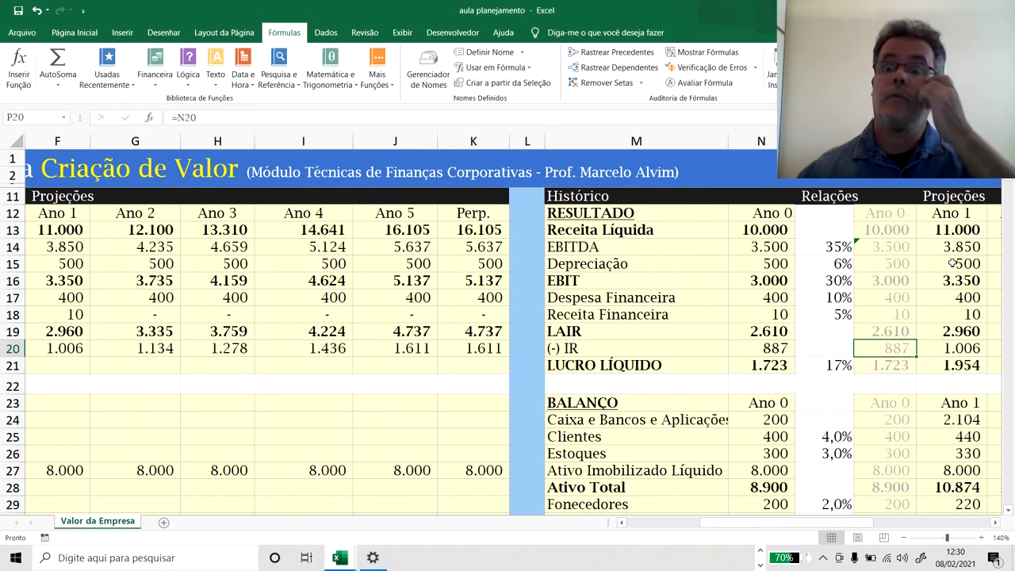
# Calculate Ano 1 LUCRO LÍQUIDO in F21 by subtracting IR from LAIR with =F19-F20.
pyautogui.press('Down')
pyautogui.press('Left')
pyautogui.press('Left')
pyautogui.press('Left')
pyautogui.press('Left')
pyautogui.press('Left')
pyautogui.press('Left')
pyautogui.press('Left')
pyautogui.press('Left')
pyautogui.press('Left')
pyautogui.press('Left')
pyautogui.press('Left')
pyautogui.press('Left')
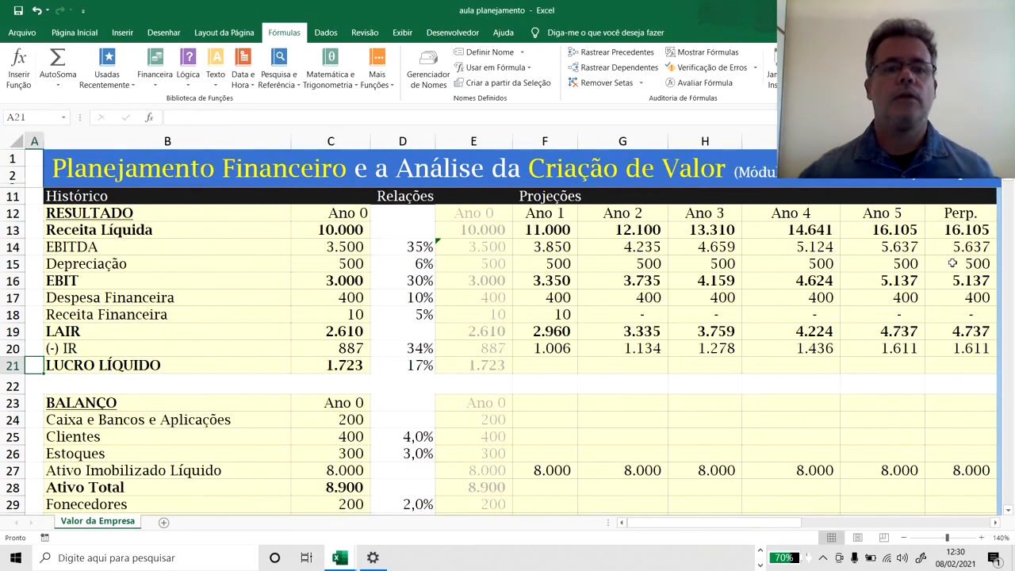
pyautogui.press('Right')
pyautogui.press('Right')
pyautogui.write('=')
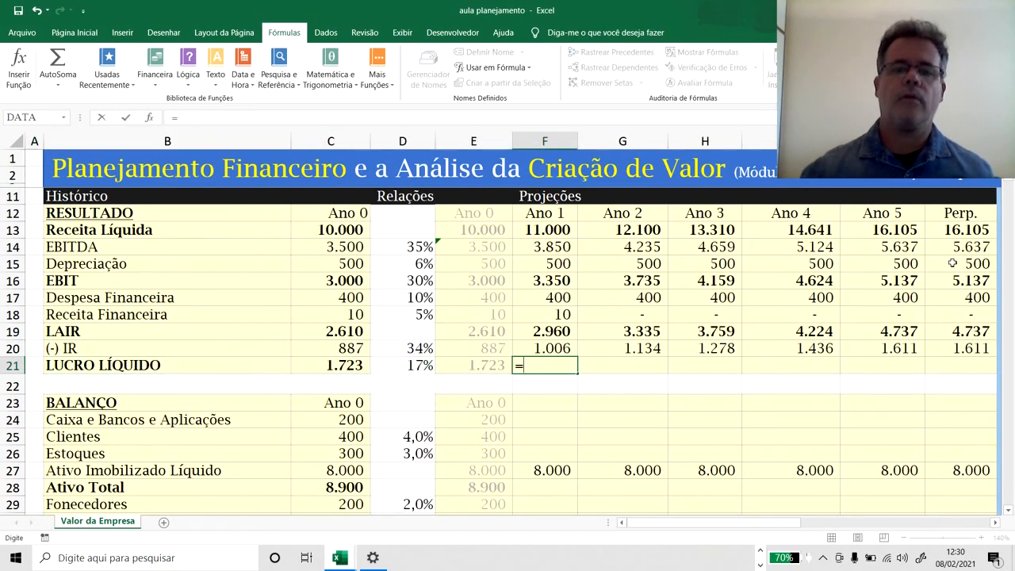
pyautogui.press('Up')
pyautogui.press('Up')
pyautogui.write('-')
pyautogui.press('Up')
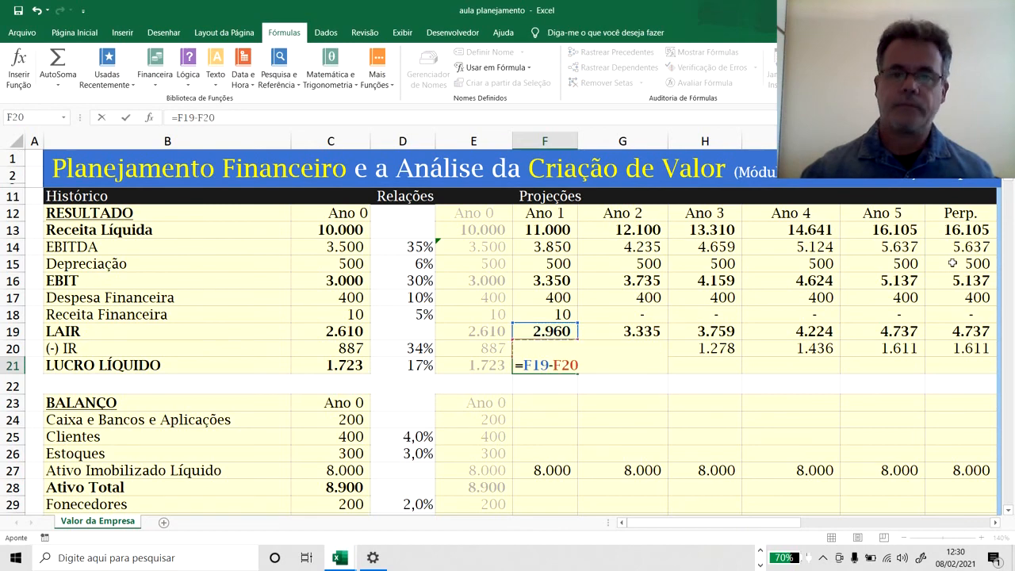
pyautogui.hotkey('ctrl', 'Return')
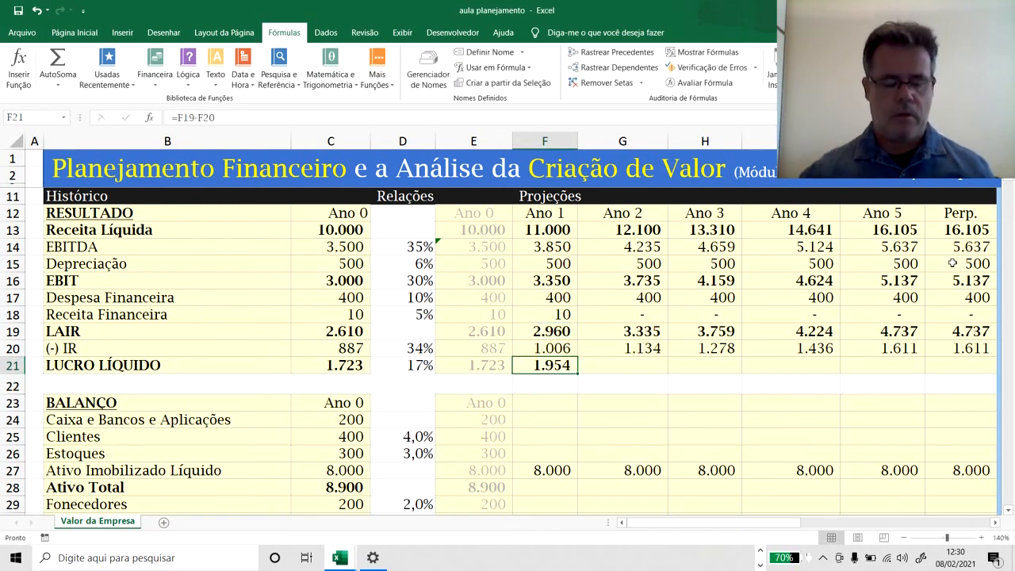
# Copy the Ano 1 LUCRO LÍQUIDO formula from F21 across G21:K21 for Ano 2 to Perp.
pyautogui.hotkey('ctrl', 'c')
pyautogui.press('Right')
pyautogui.hotkey('shift', 'Right')
pyautogui.hotkey('shift', 'Right')
pyautogui.hotkey('shift', 'Right')
pyautogui.hotkey('shift', 'Right')
pyautogui.press('Return')
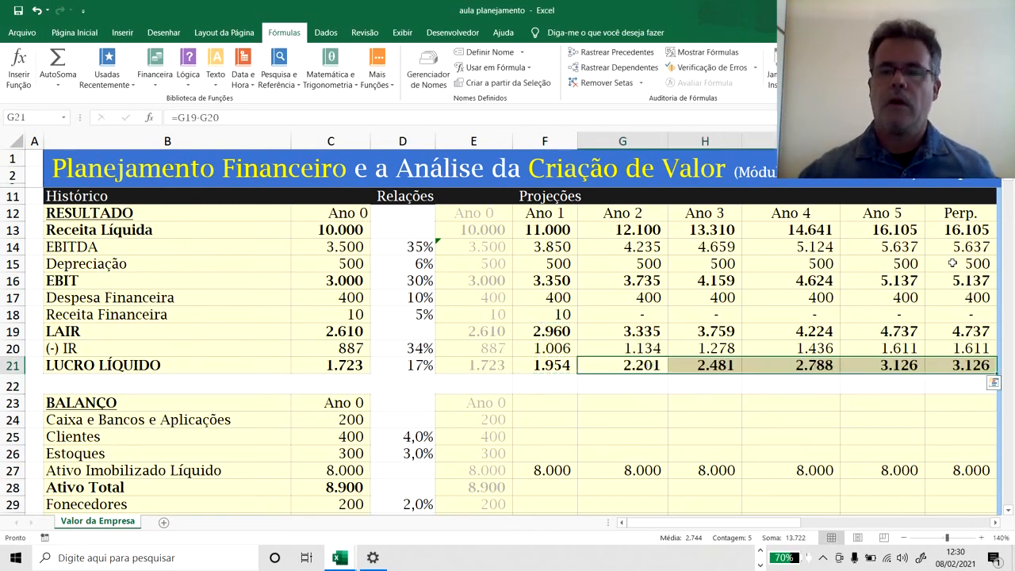
pyautogui.press('Left')
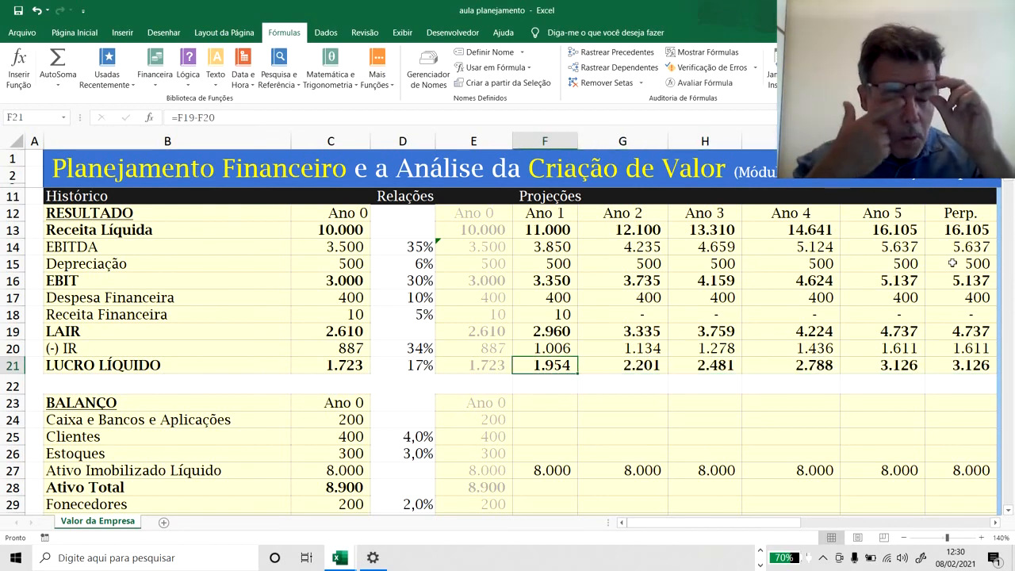